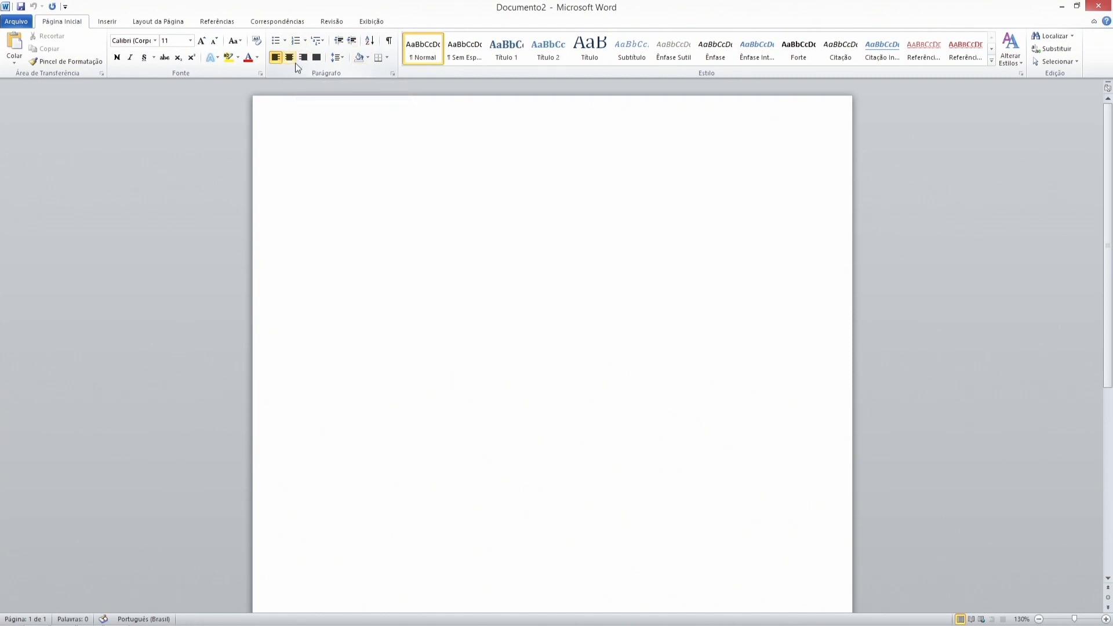
left_click(98, 29)
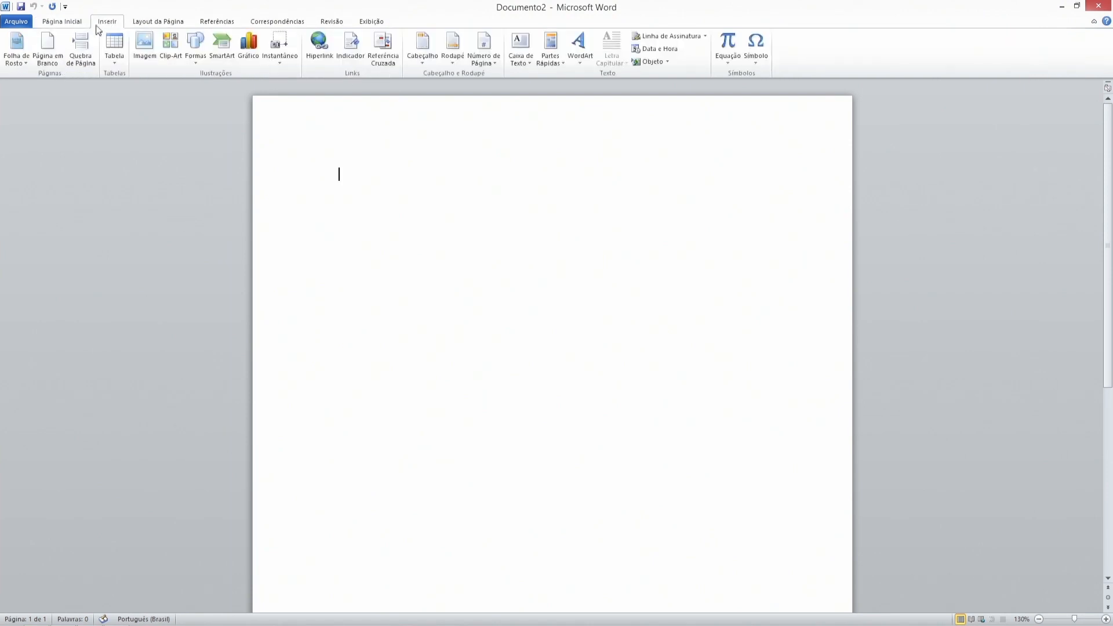
left_click(156, 21)
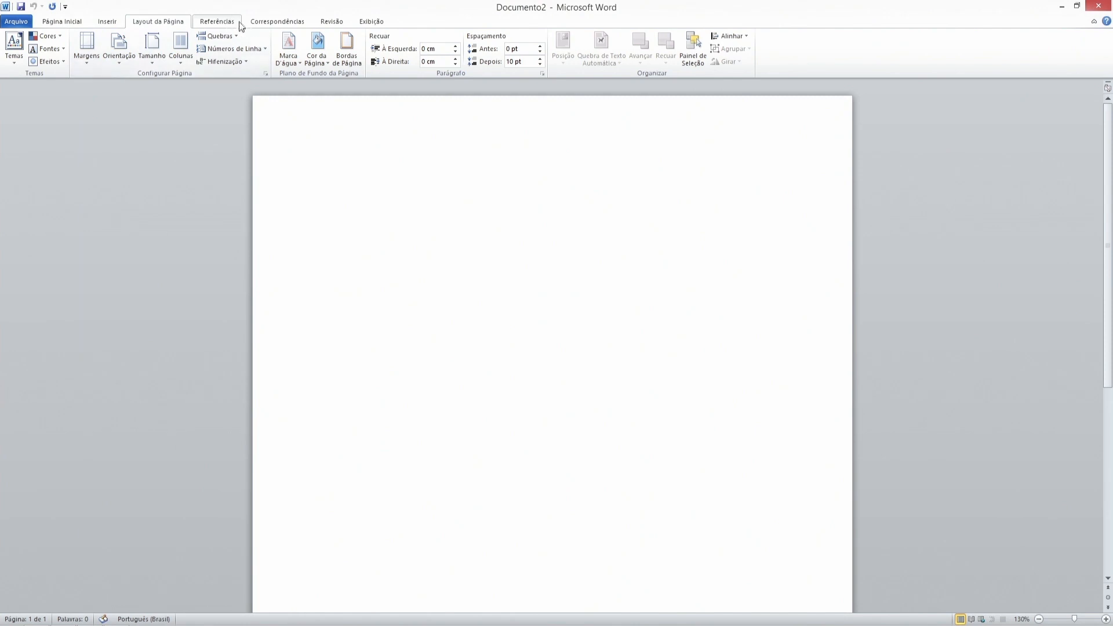
left_click(264, 23)
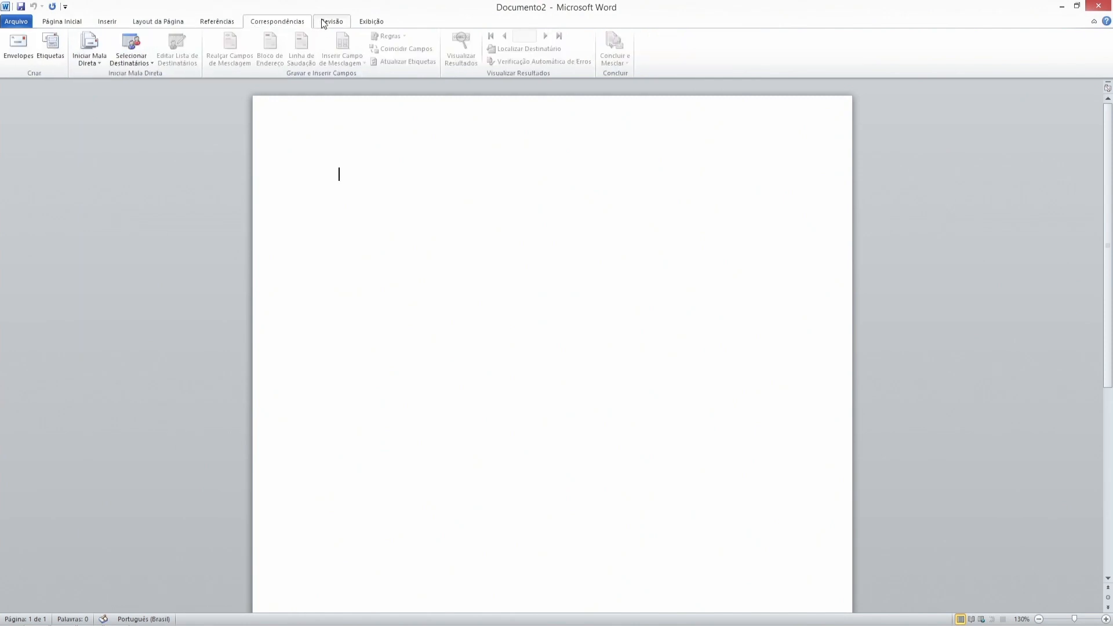
left_click(329, 21)
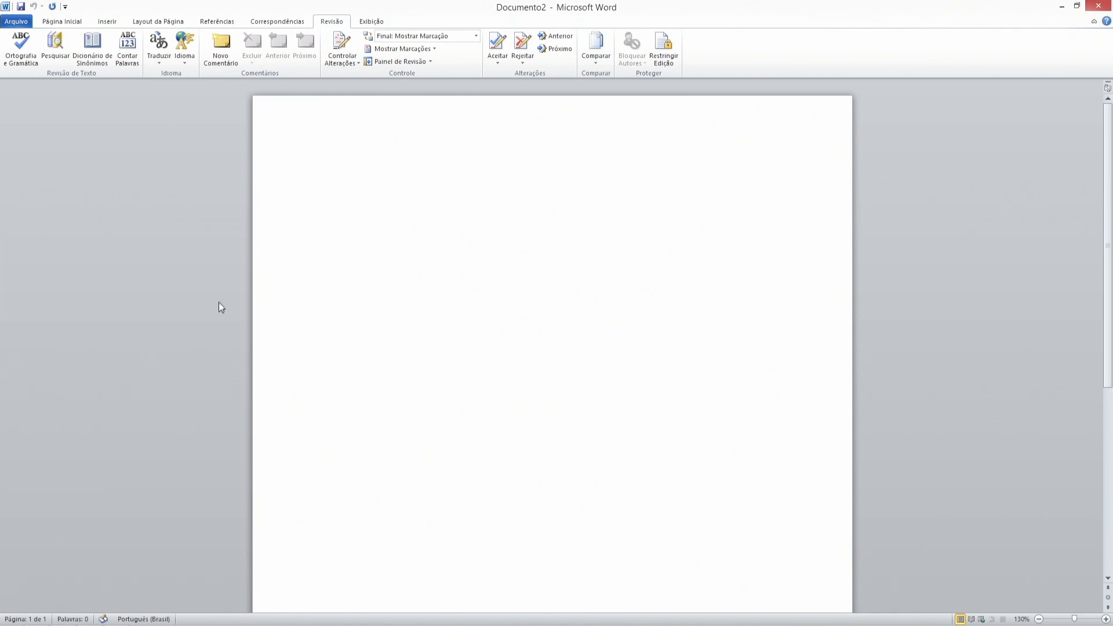
Display the ruler around the blank document page
left_click(374, 22)
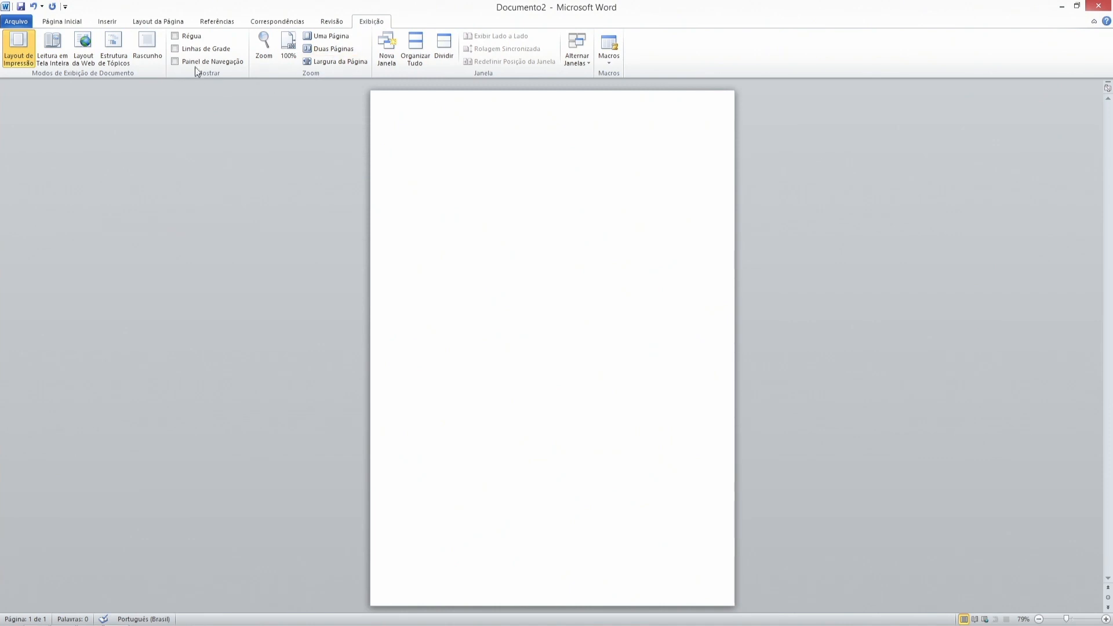
left_click(189, 36)
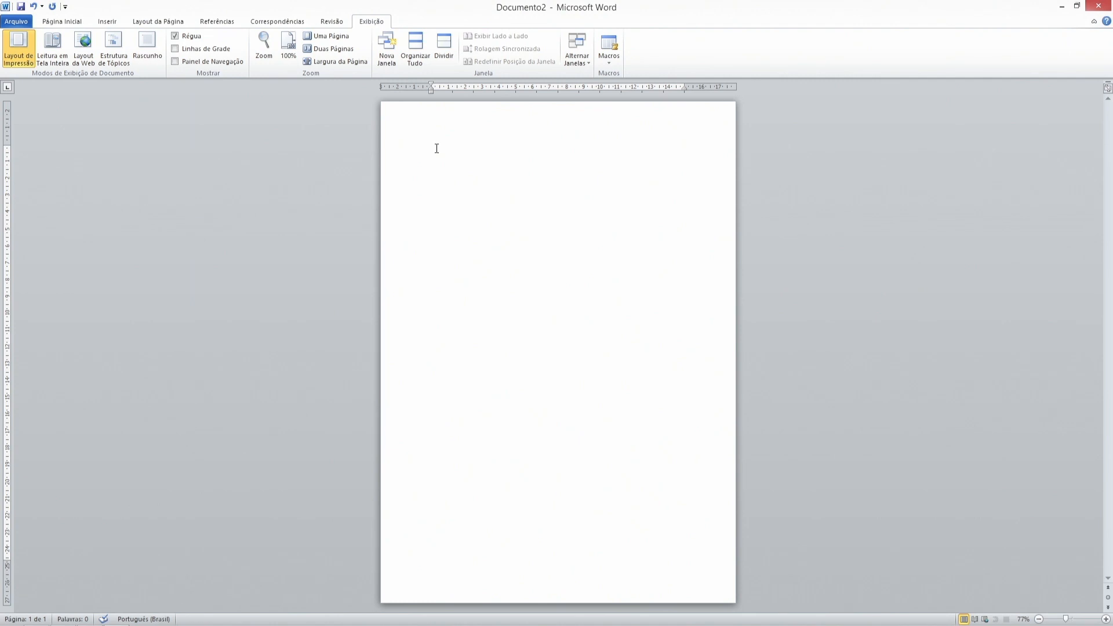
Configure the page setup with portrait orientation and A4 paper size, and apply it to the document
double_click(399, 89)
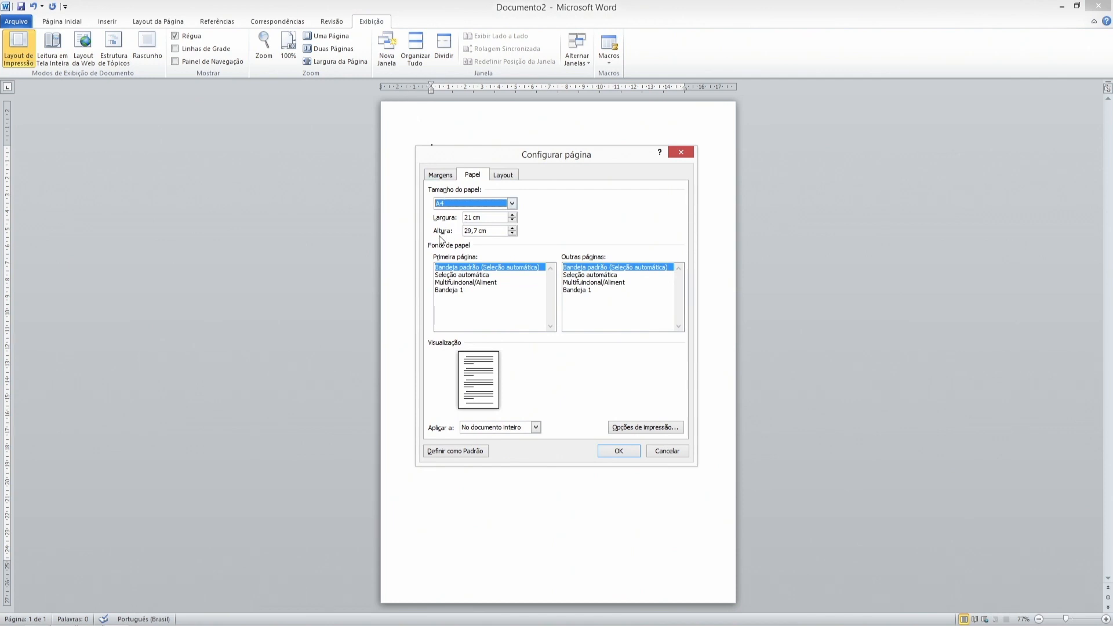
left_click(445, 175)
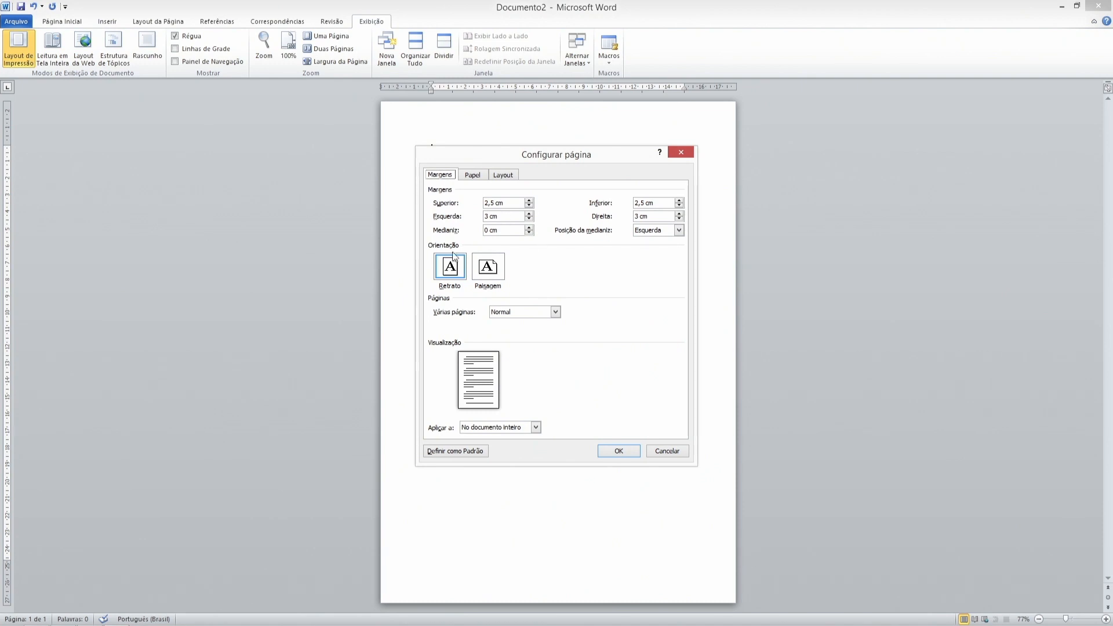
left_click(487, 269)
left_click(455, 271)
left_click(479, 174)
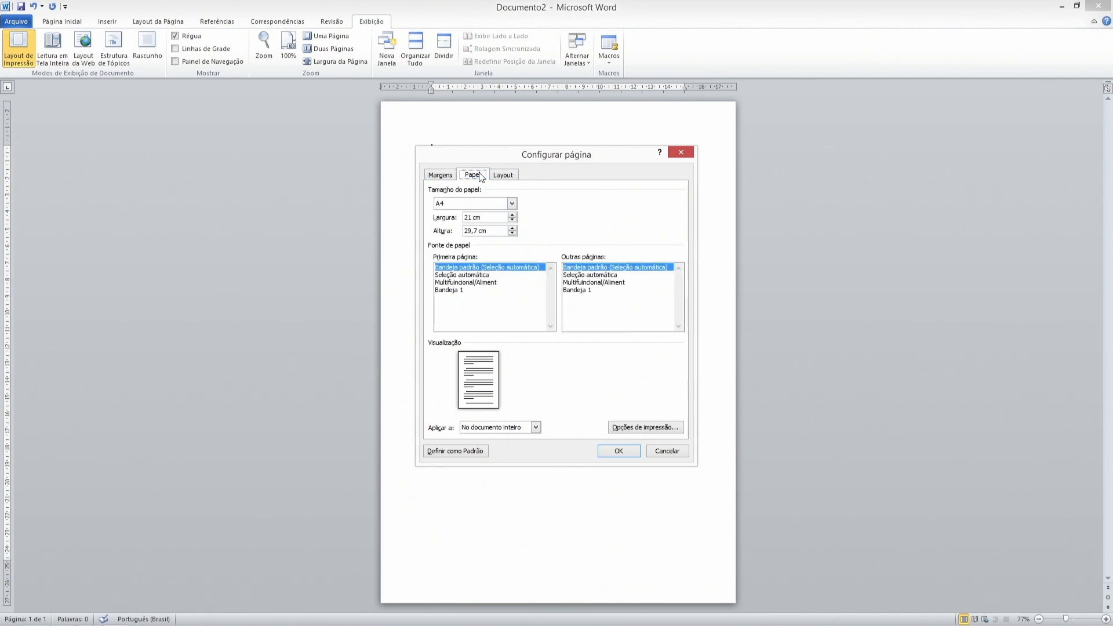
left_click(471, 204)
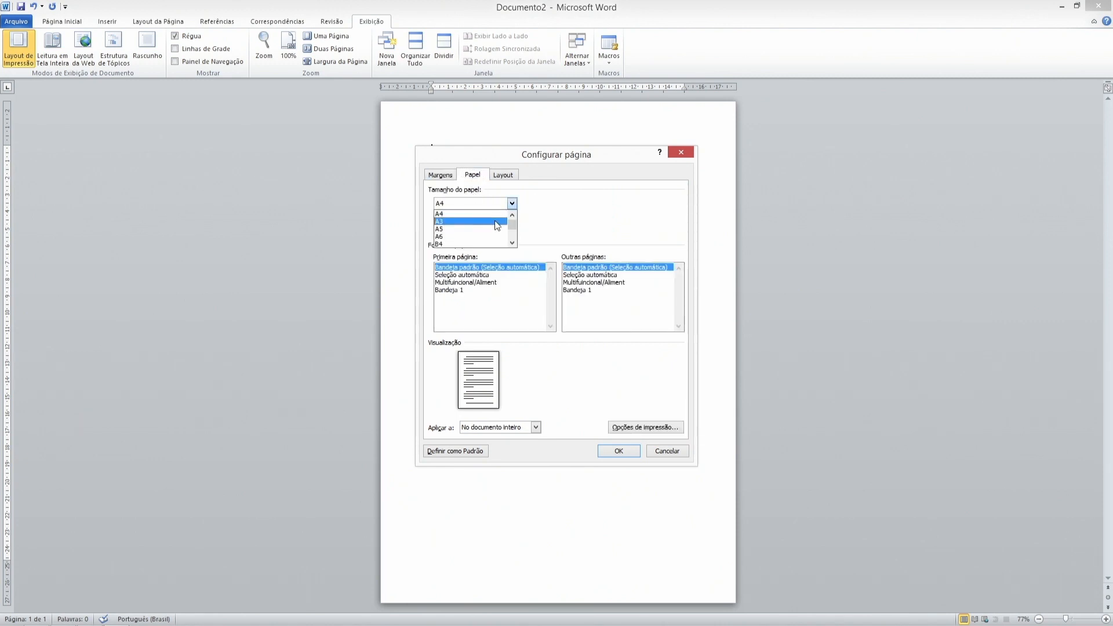
scroll(495, 220, "down", 5)
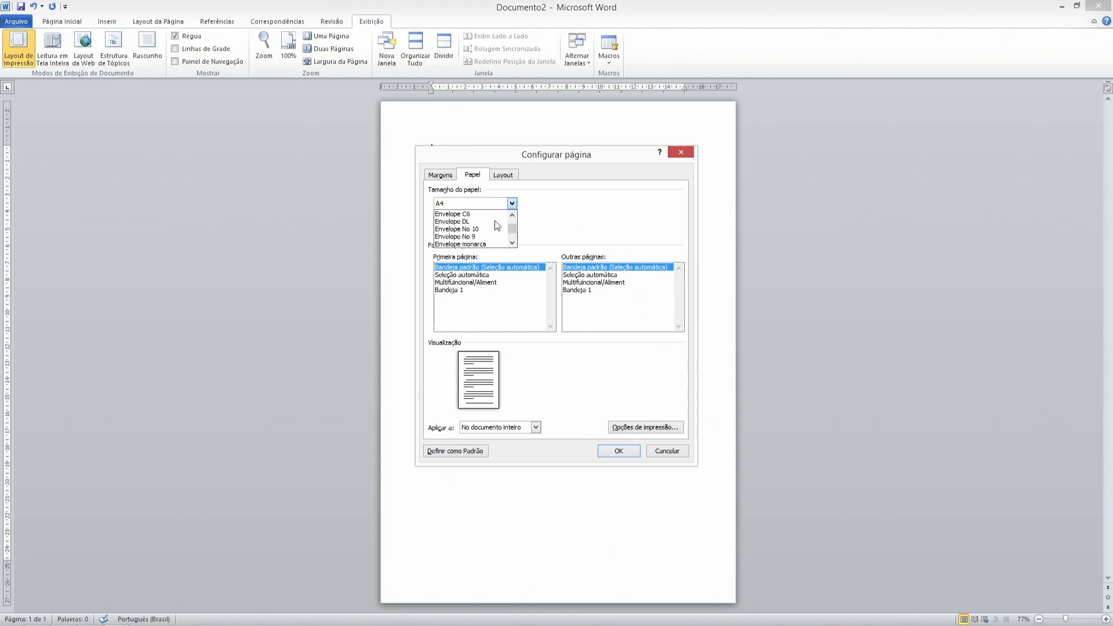
scroll(495, 225, "up", 5)
left_click(461, 213)
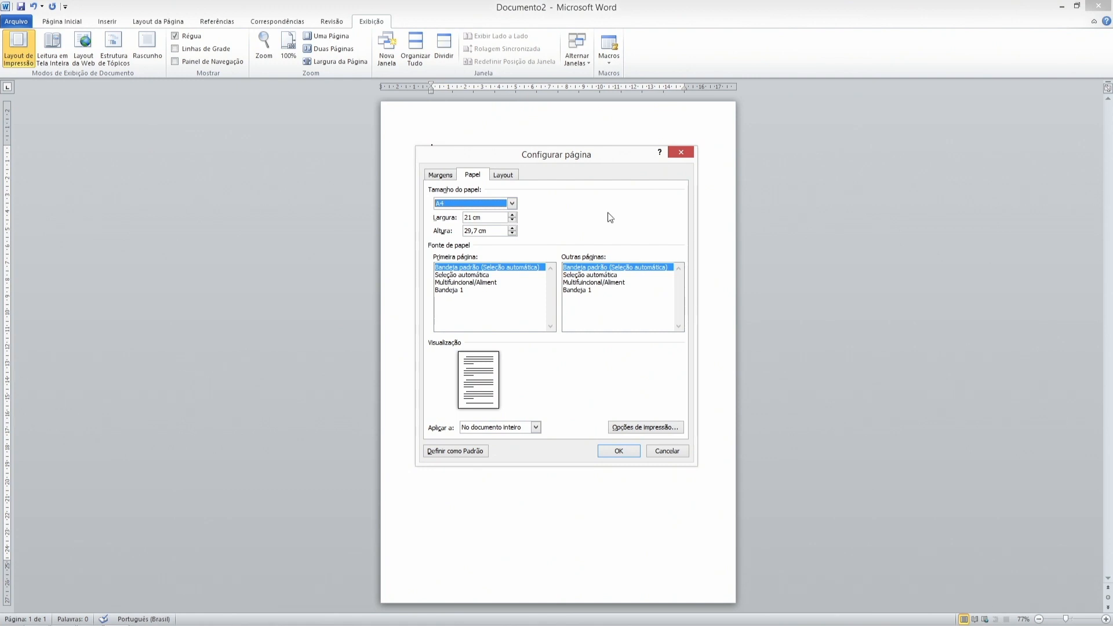
left_click(435, 176)
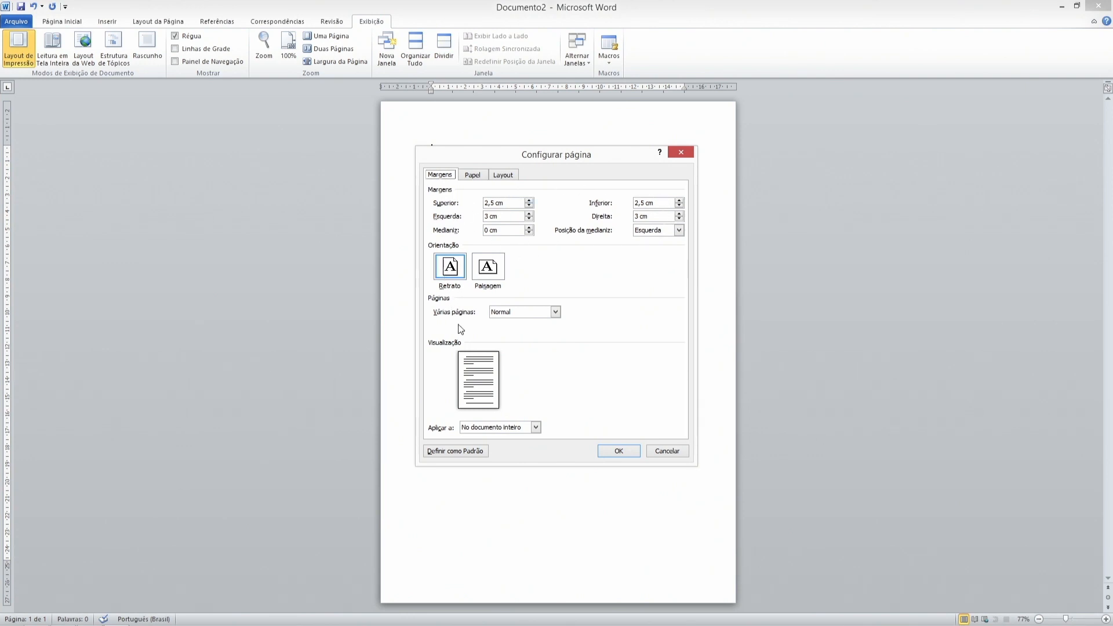
left_click(619, 452)
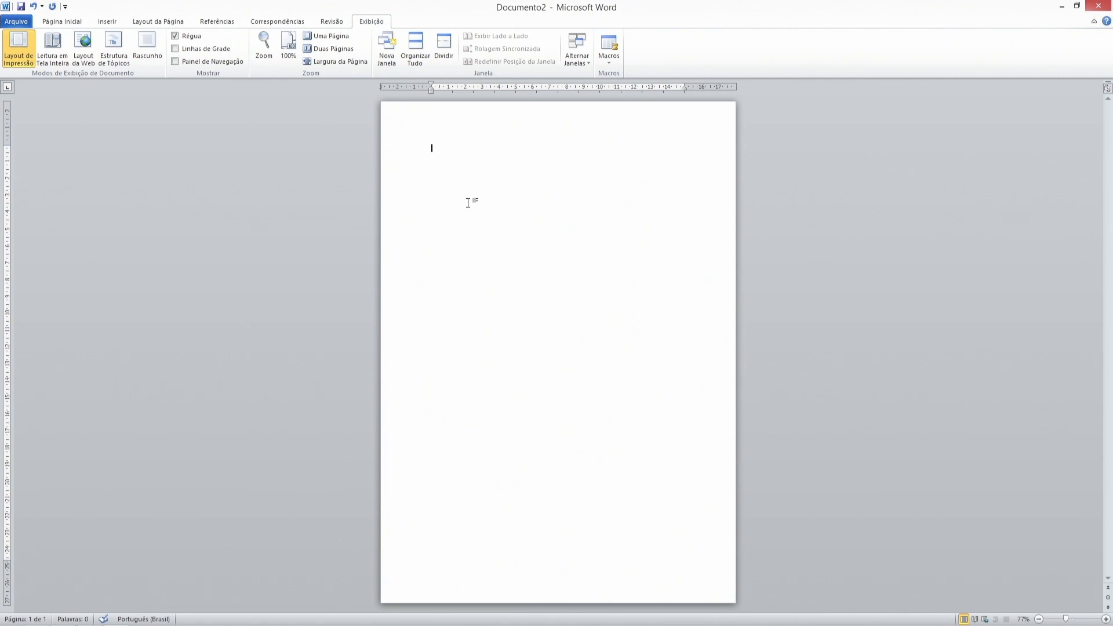
Open the document "7 habilidades que realmente importam no currículo.docx" from the Arquivo Comprimido folder
left_click(16, 22)
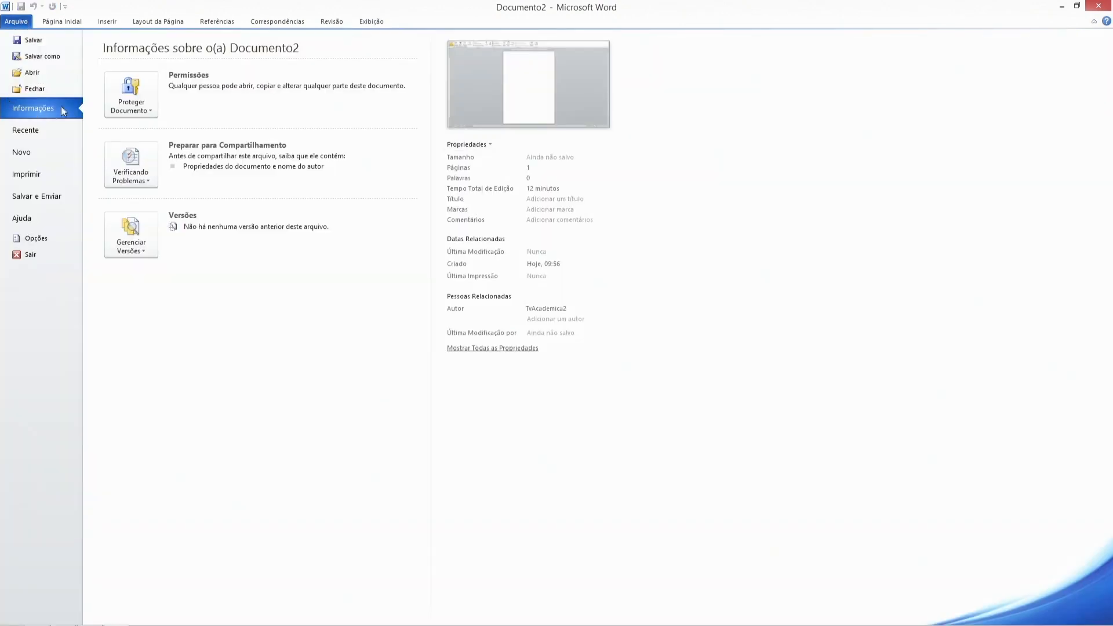
left_click(32, 74)
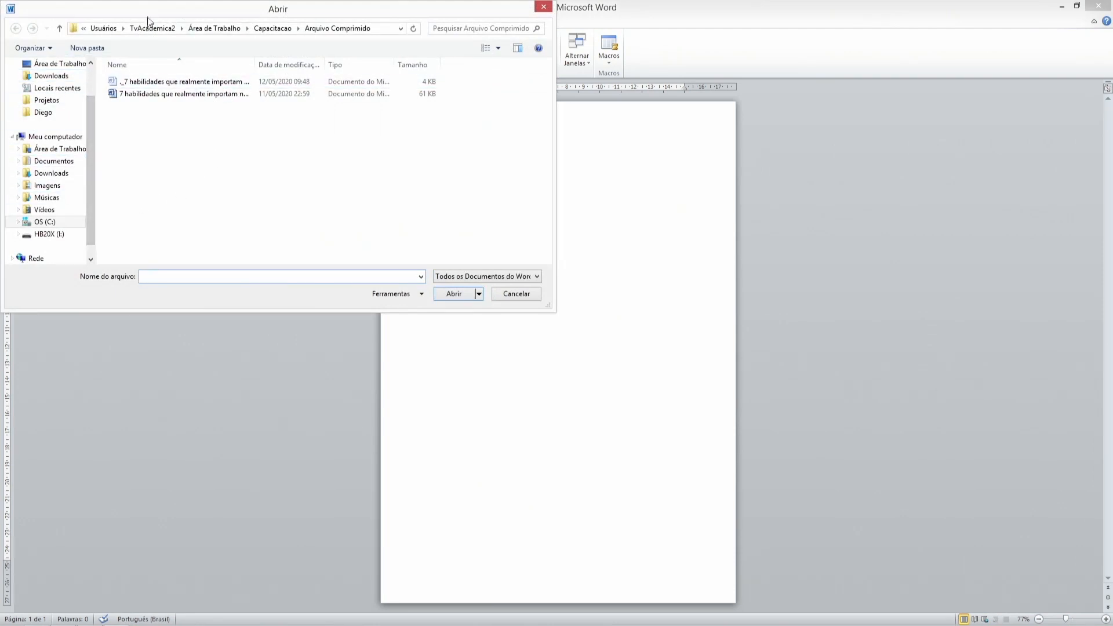
left_click(177, 94)
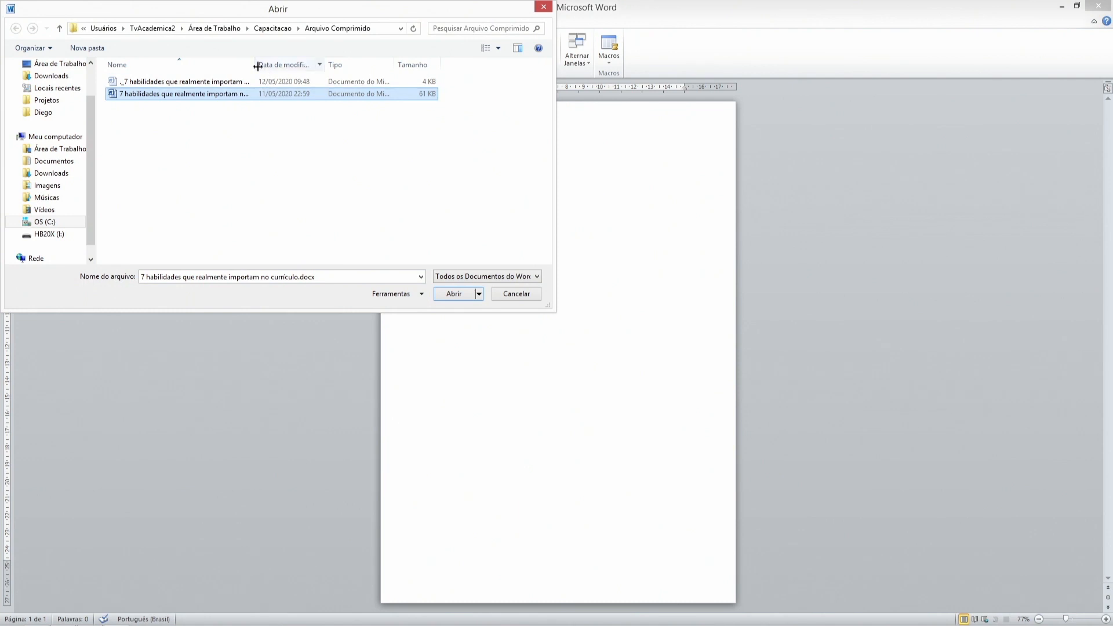
left_click_drag(255, 64, 313, 68)
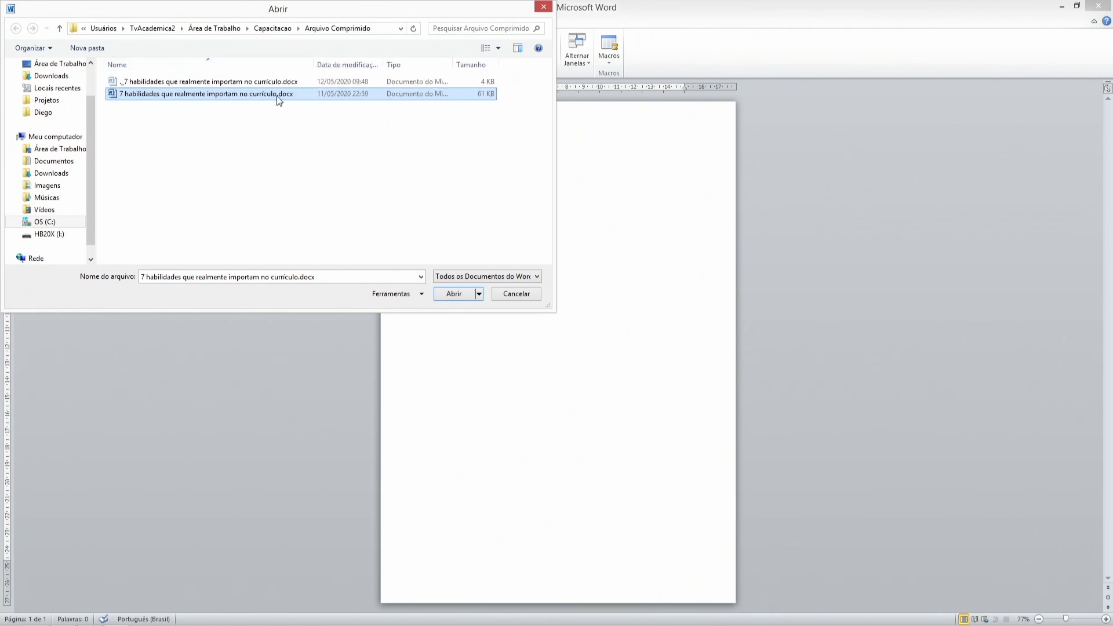
left_click(454, 294)
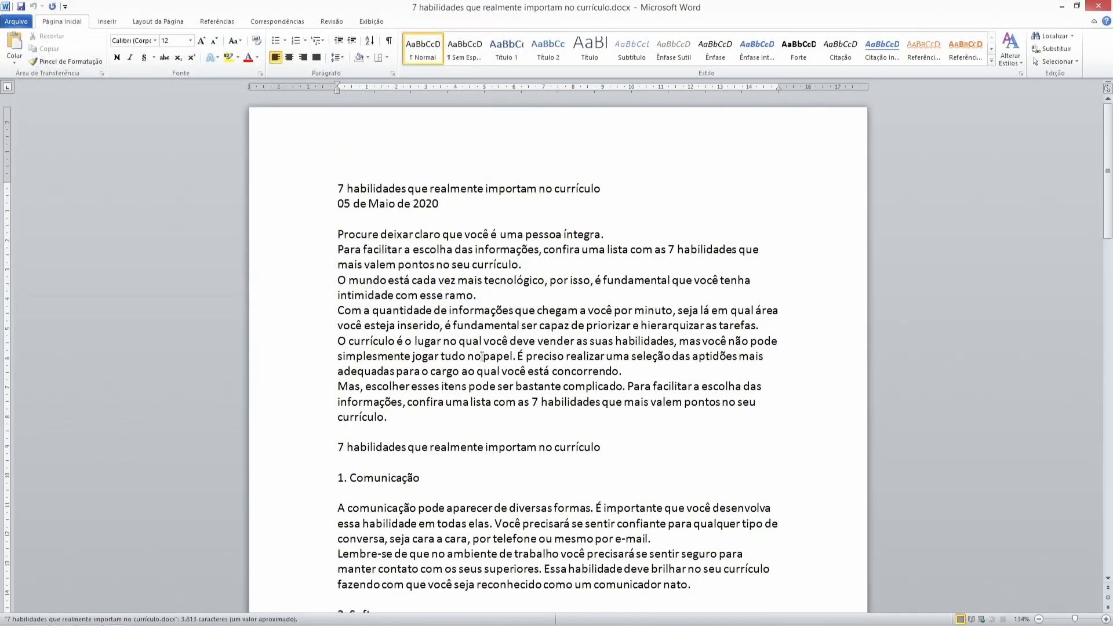
Look through the whole document, examining its numbered sections and how the text splits across pages
scroll(491, 359, "down", 5)
scroll(478, 355, "down", 11)
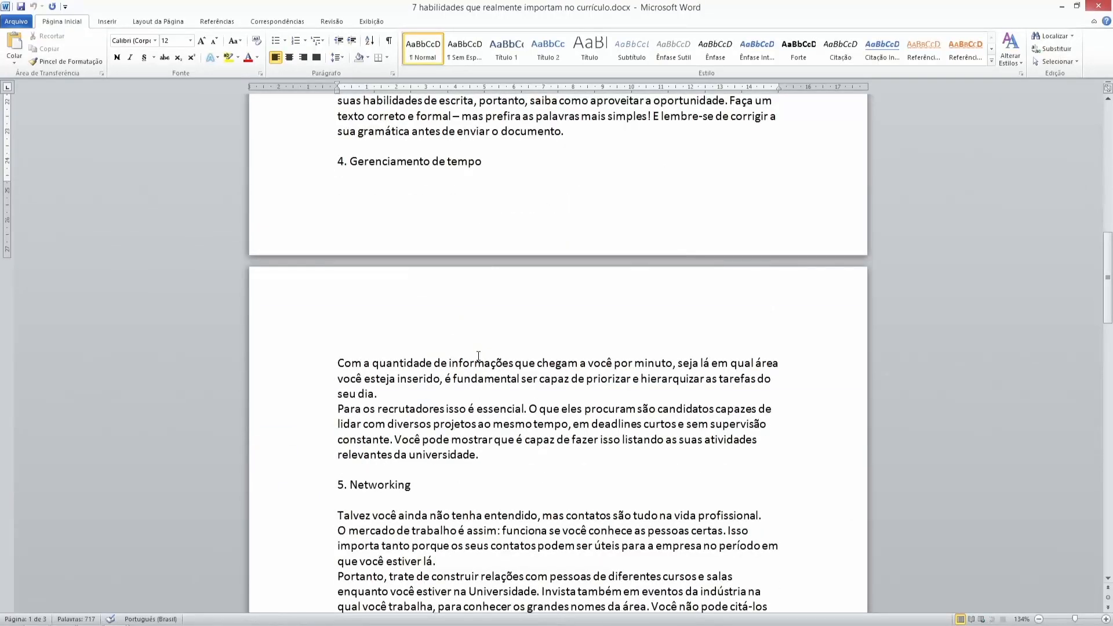
scroll(479, 356, "down", 5)
scroll(446, 300, "up", 3)
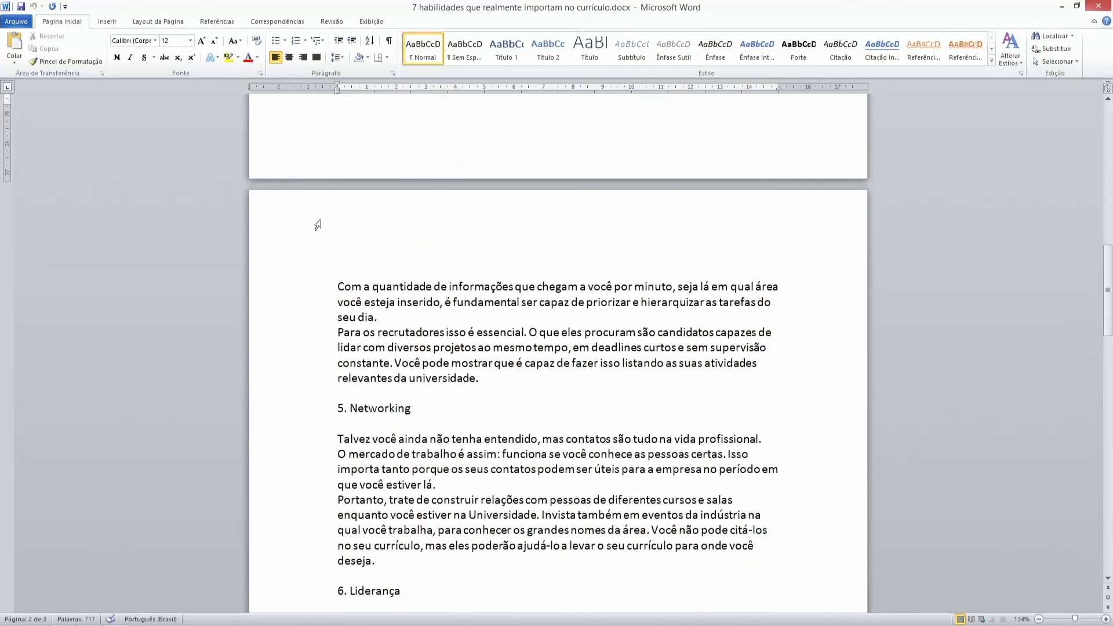
scroll(443, 204, "down", 12)
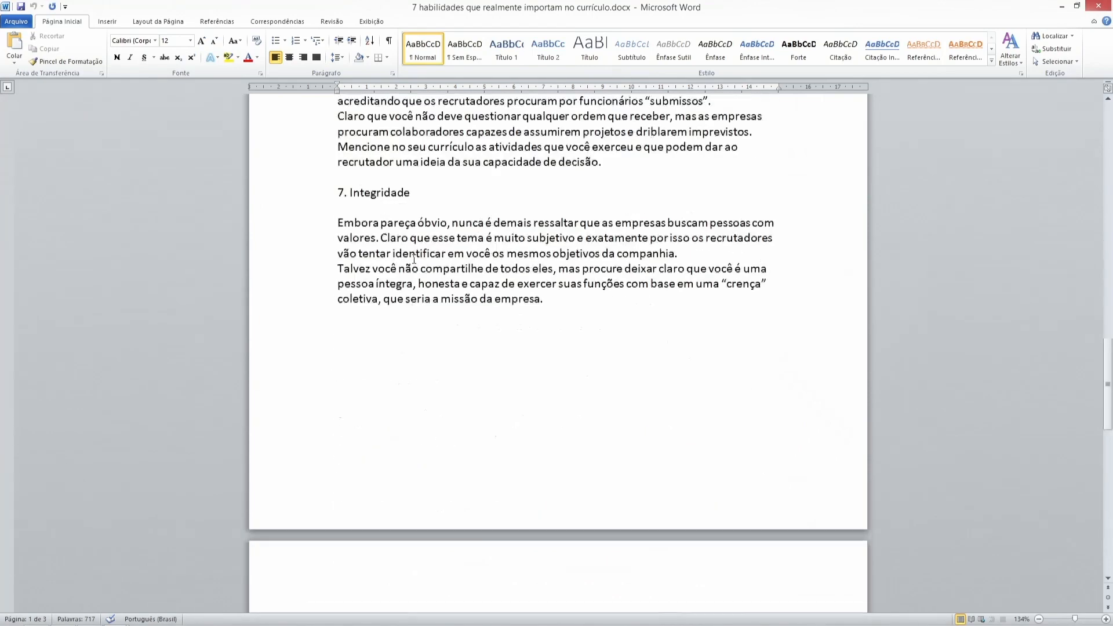
scroll(414, 259, "up", 20)
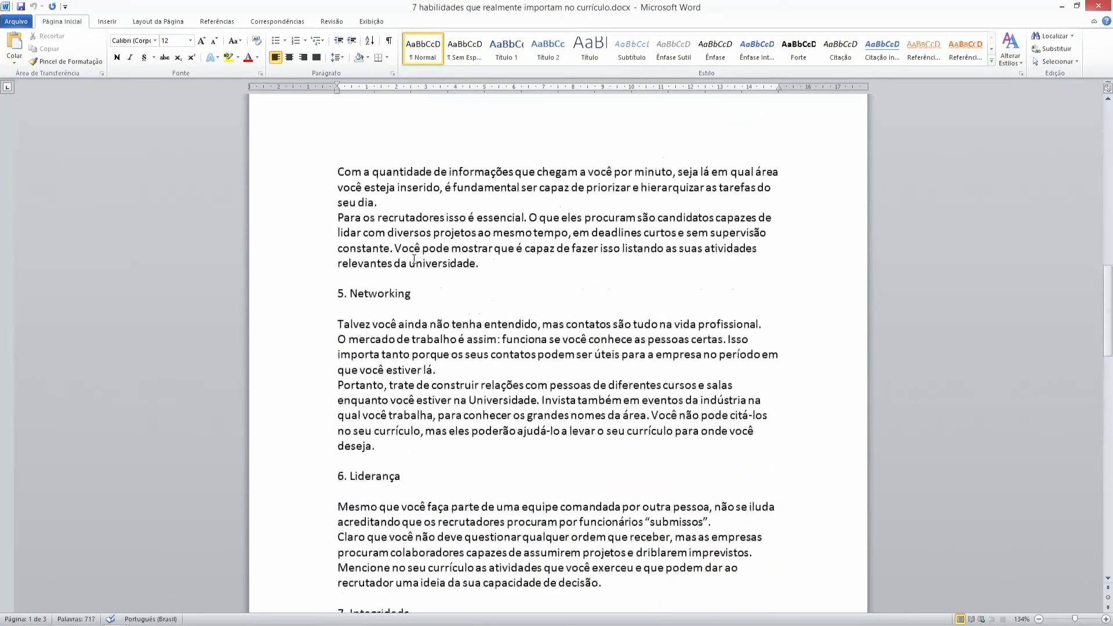
scroll(414, 259, "up", 6)
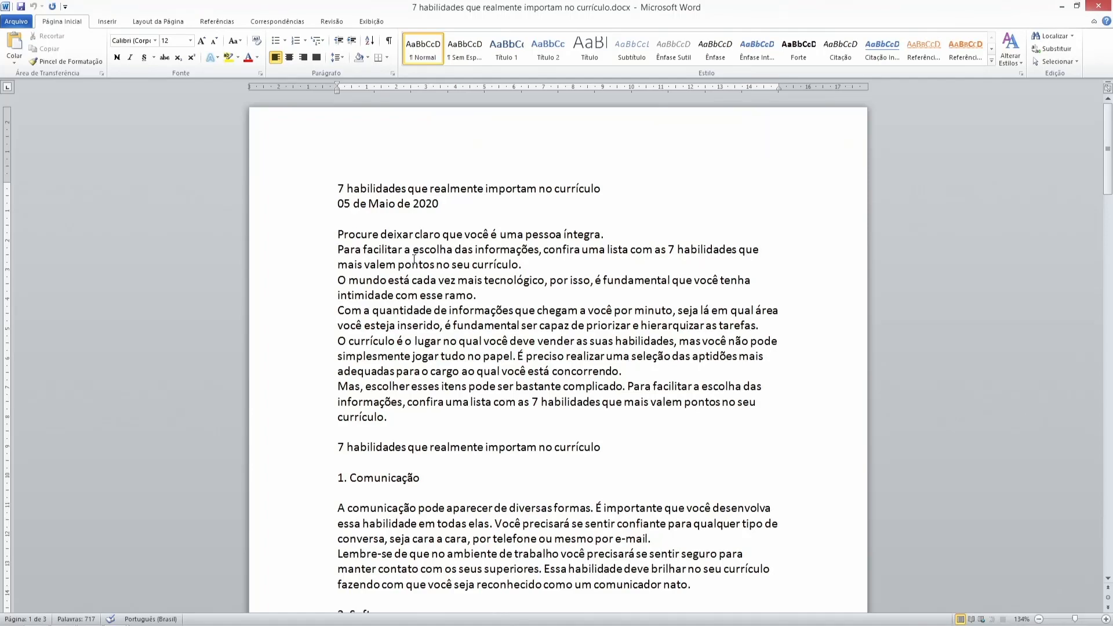
scroll(414, 259, "down", 11)
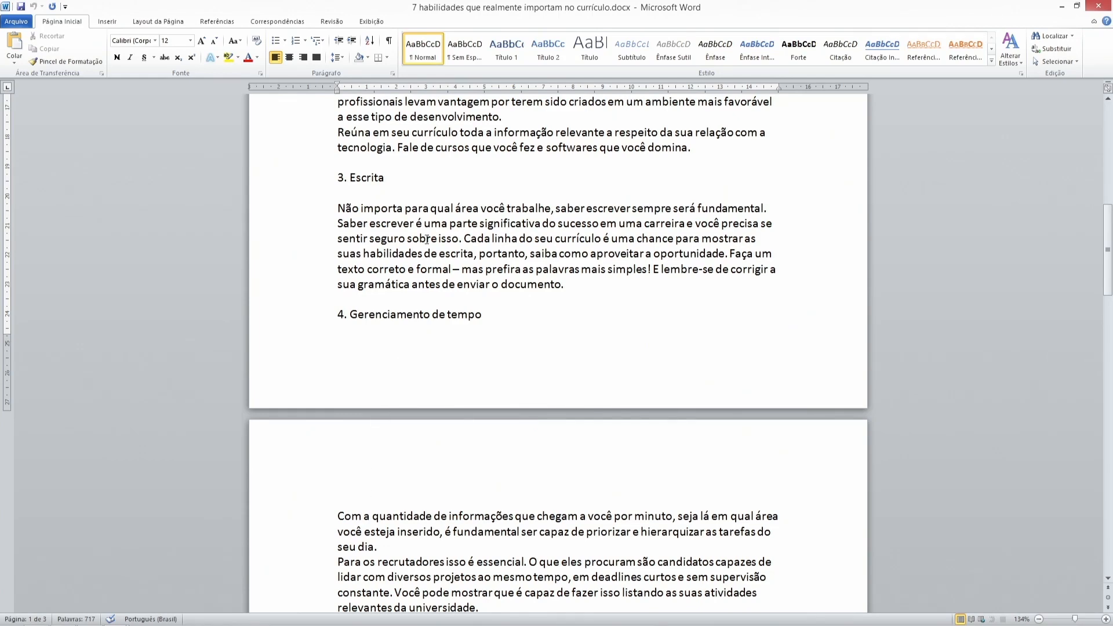
scroll(414, 443, "up", 12)
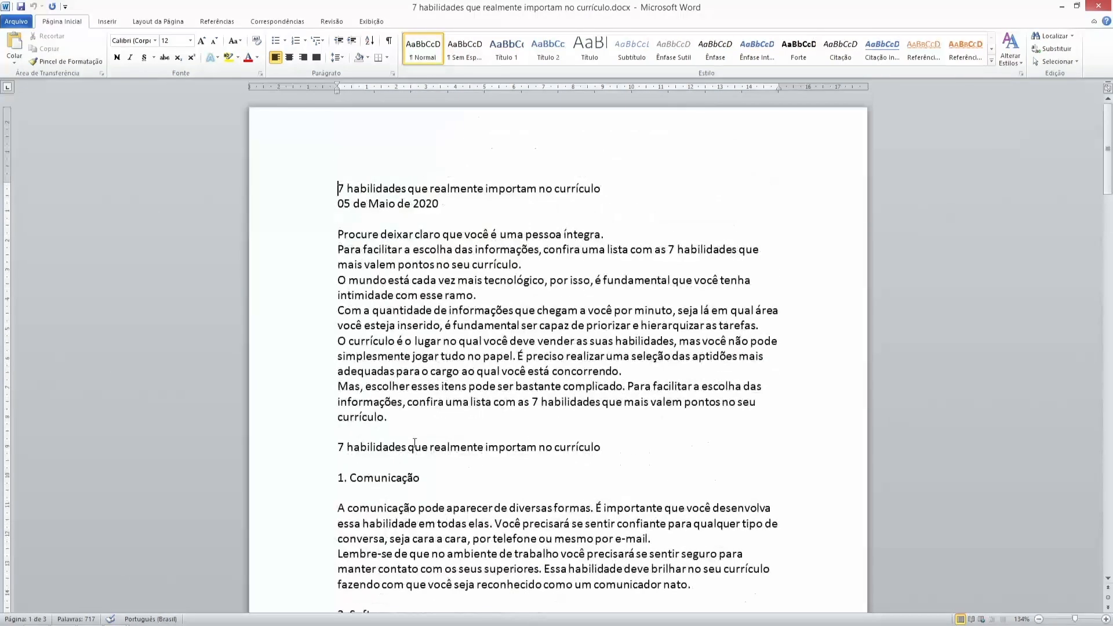
scroll(407, 220, "down", 10)
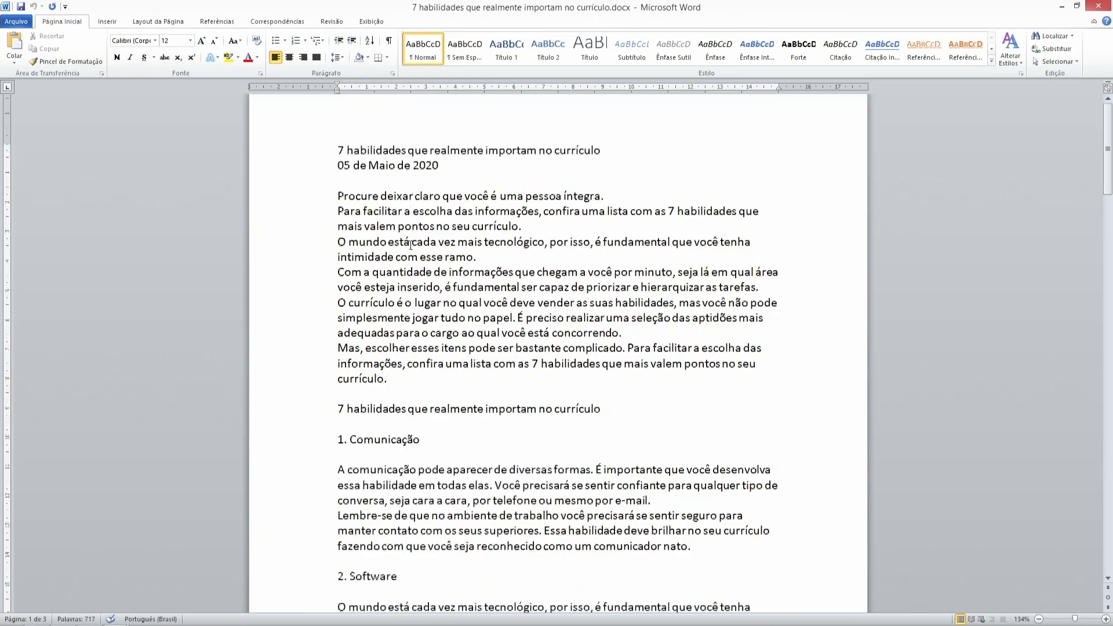
scroll(422, 276, "down", 2)
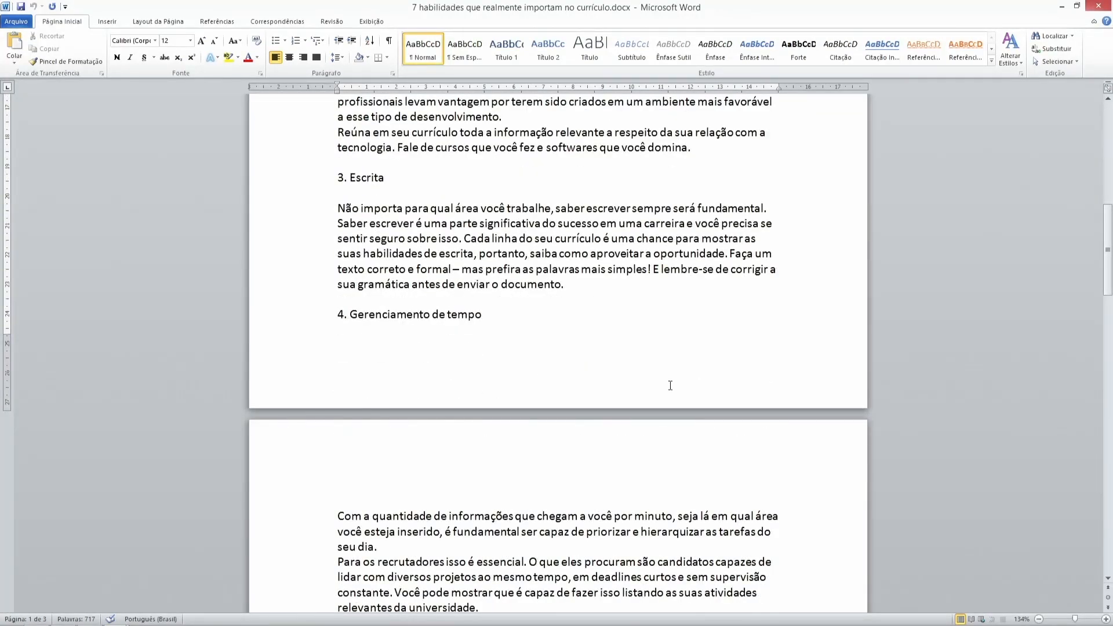
scroll(670, 386, "up", 12)
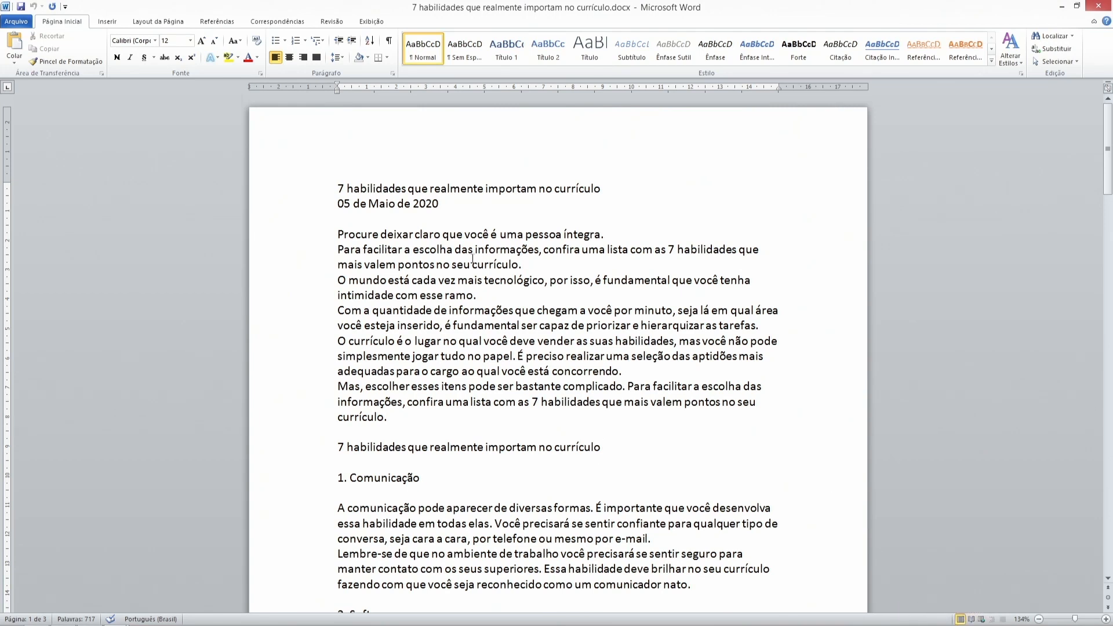
View the document in full-screen reading mode and in web layout
left_click(971, 619)
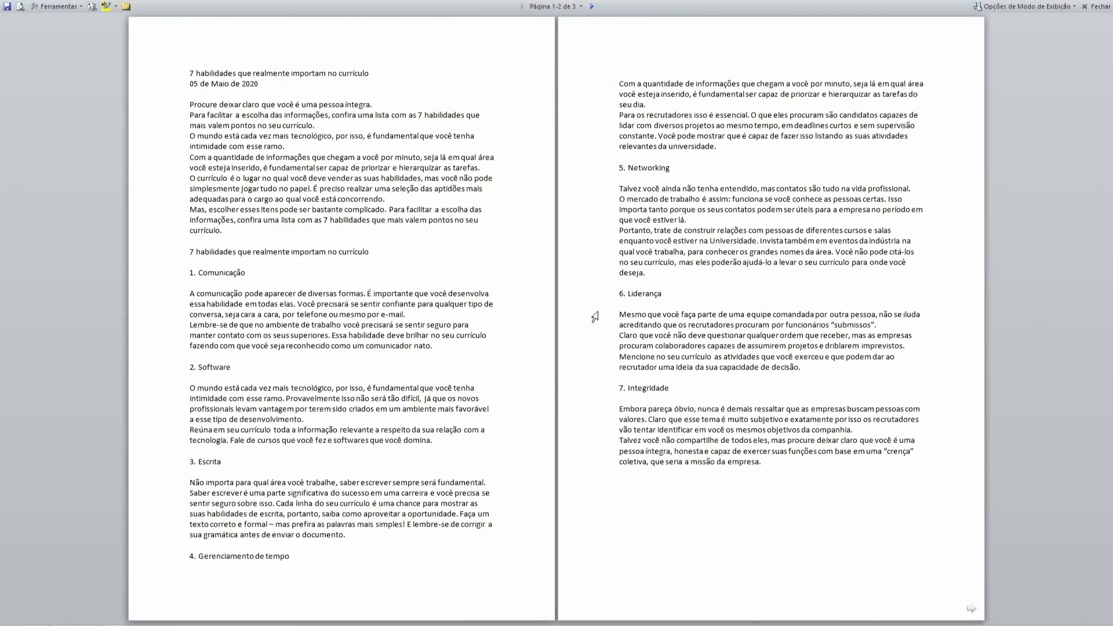
left_click(1097, 7)
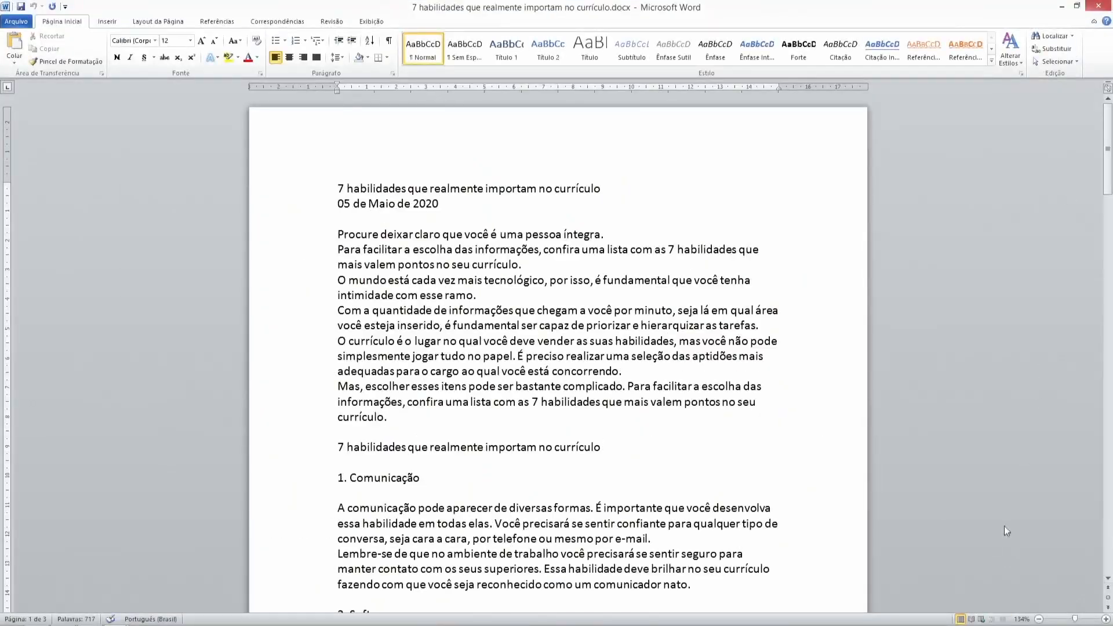
left_click(981, 619)
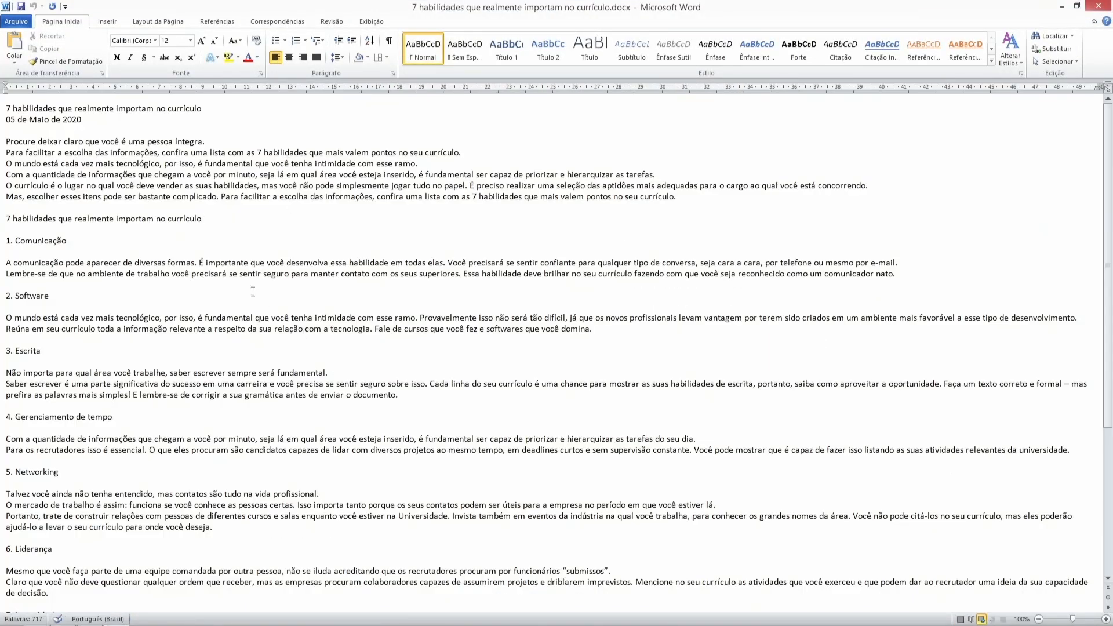
scroll(304, 335, "down", 8)
scroll(253, 292, "up", 6)
scroll(253, 292, "up", 1)
Return to print layout view and examine the break between the first two pages
left_click(960, 619)
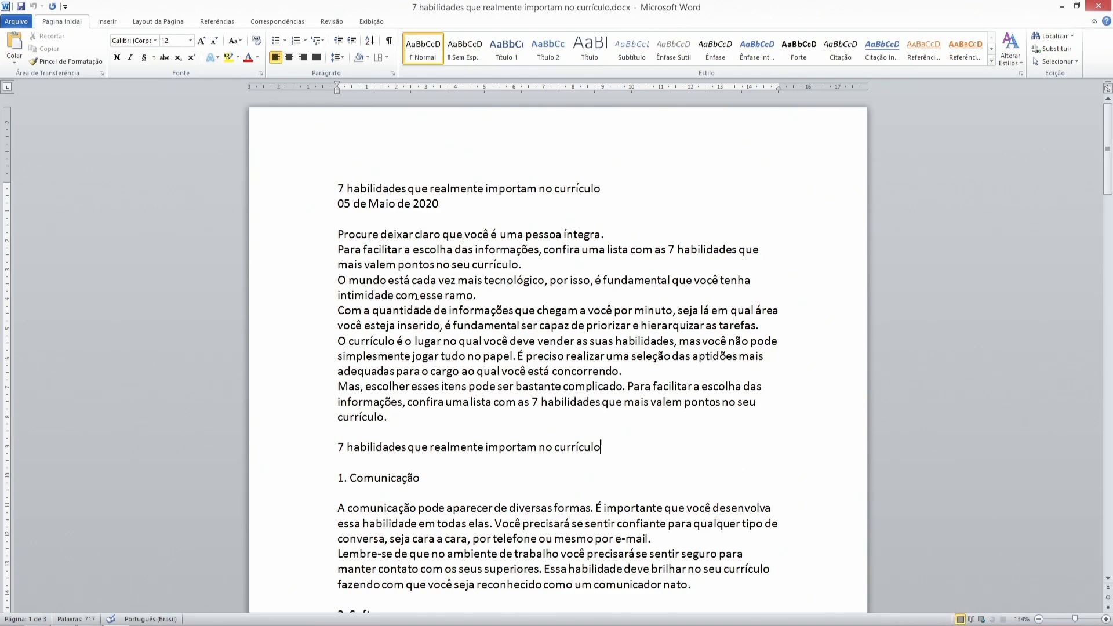
scroll(421, 295, "down", 3)
scroll(422, 295, "down", 6)
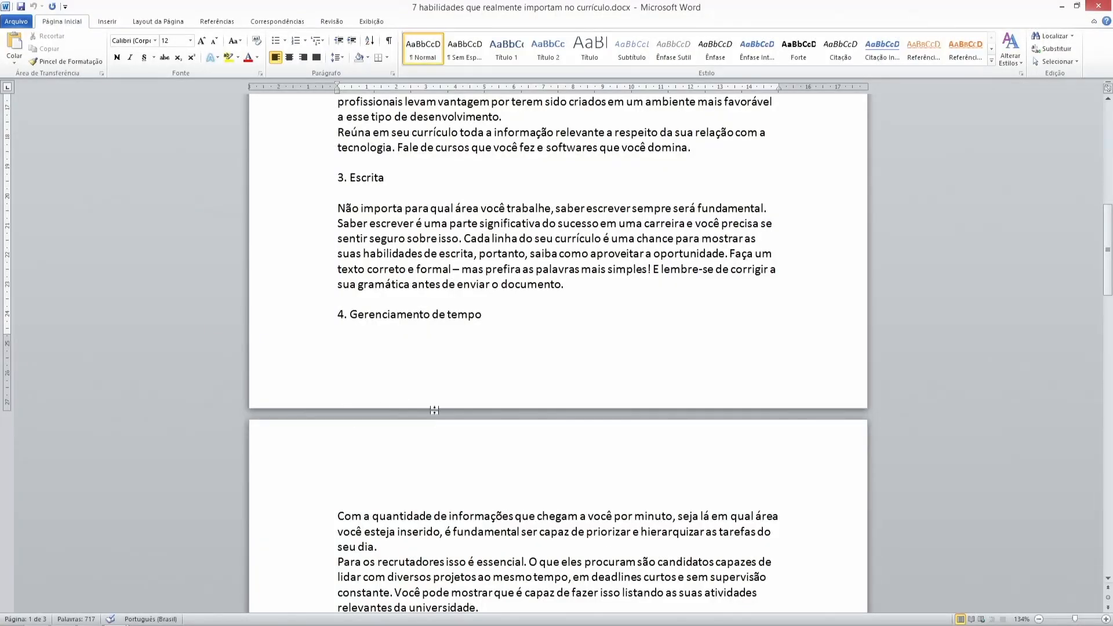
scroll(440, 384, "up", 10)
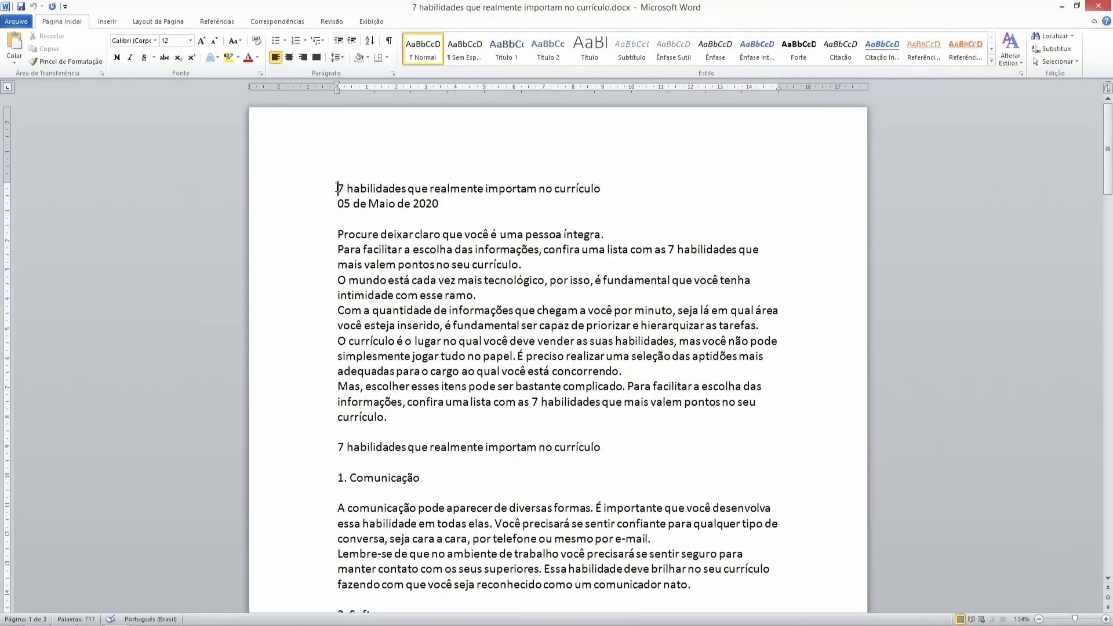
Try sentence case and lowercase on the document's title line
left_click_drag(336, 189, 606, 189)
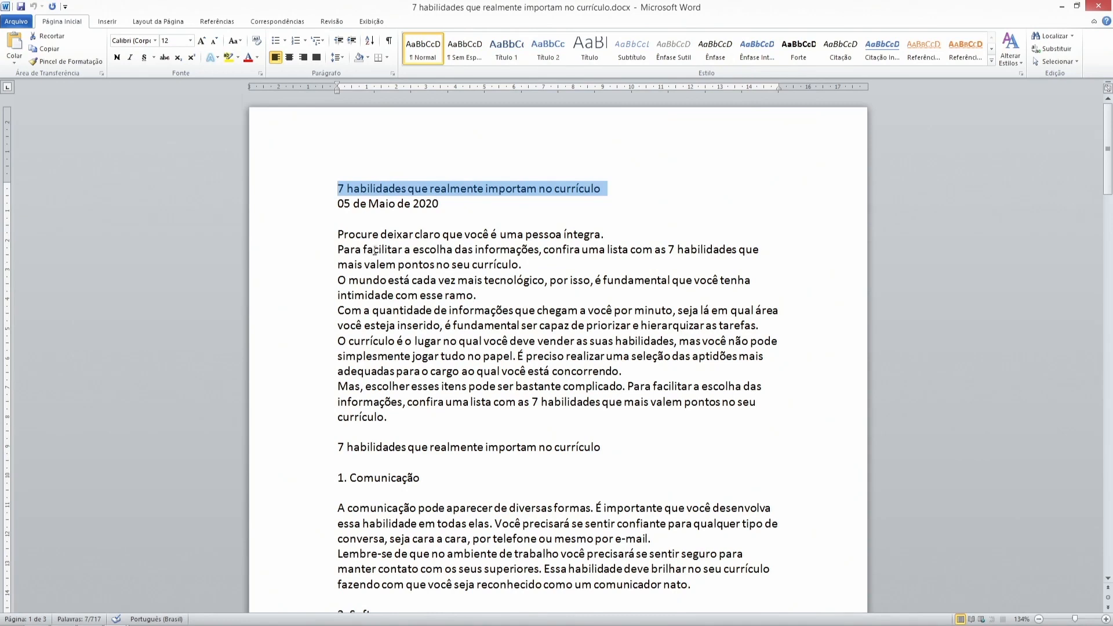
left_click(355, 192)
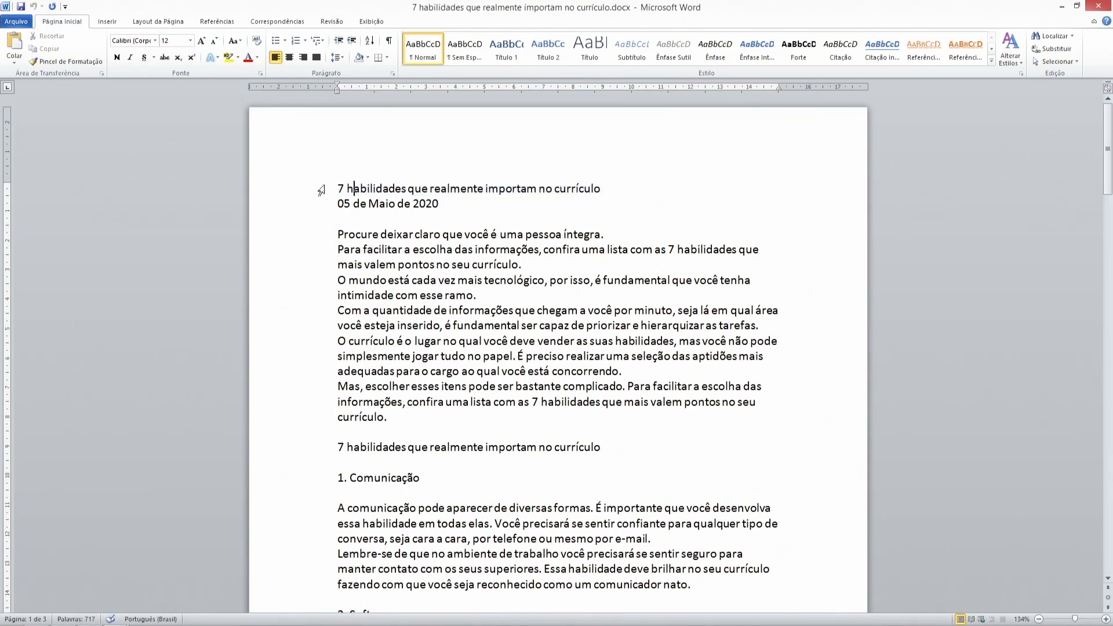
left_click(318, 191)
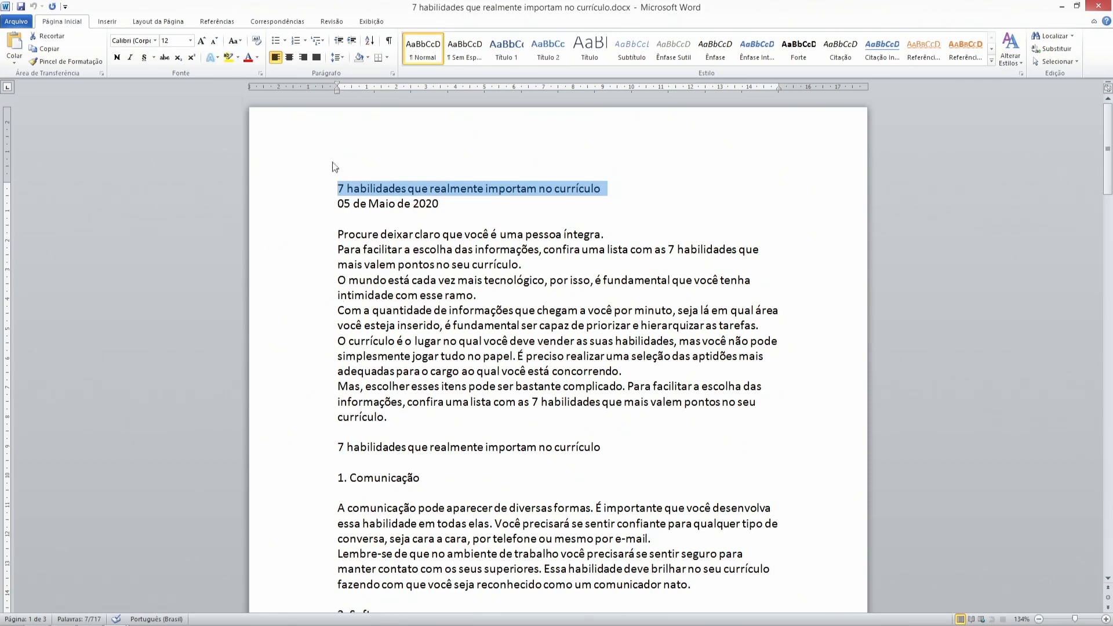
left_click(239, 42)
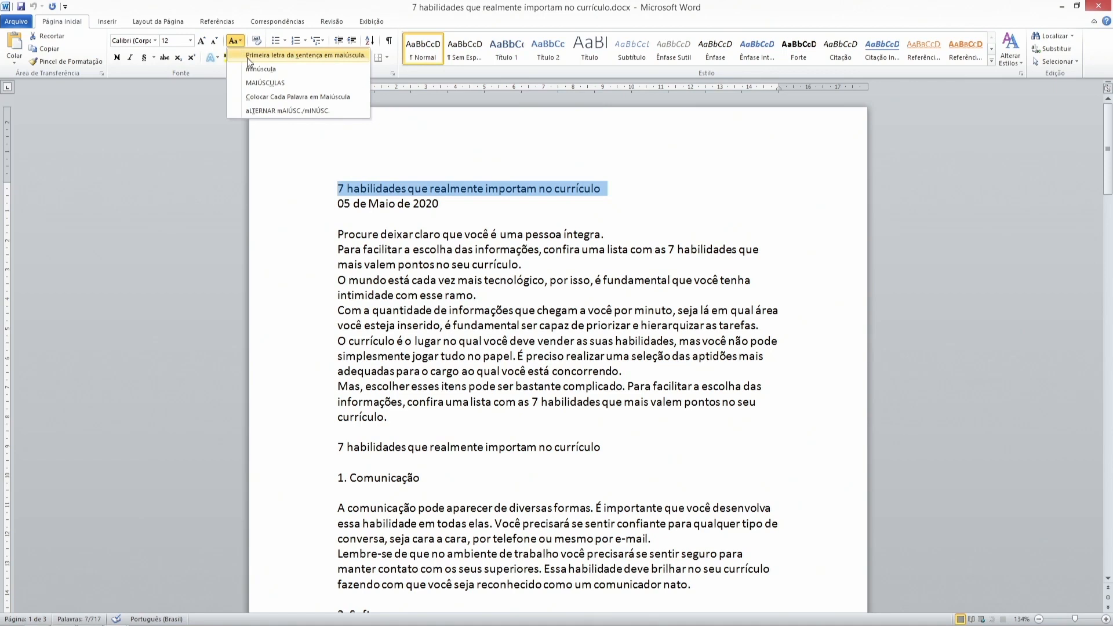
left_click(310, 58)
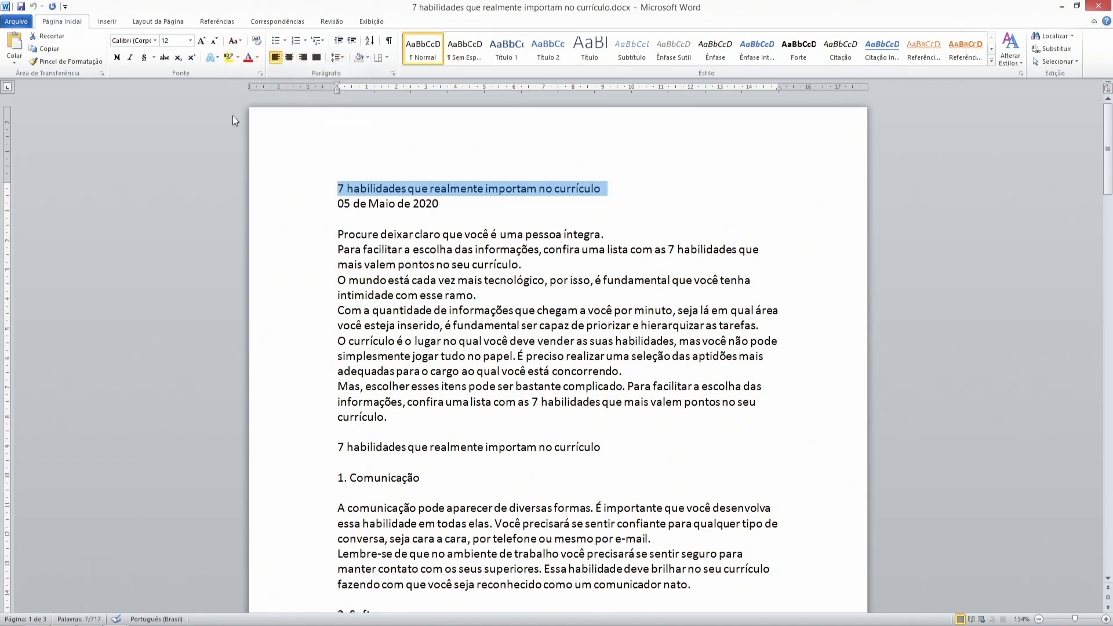
left_click(232, 44)
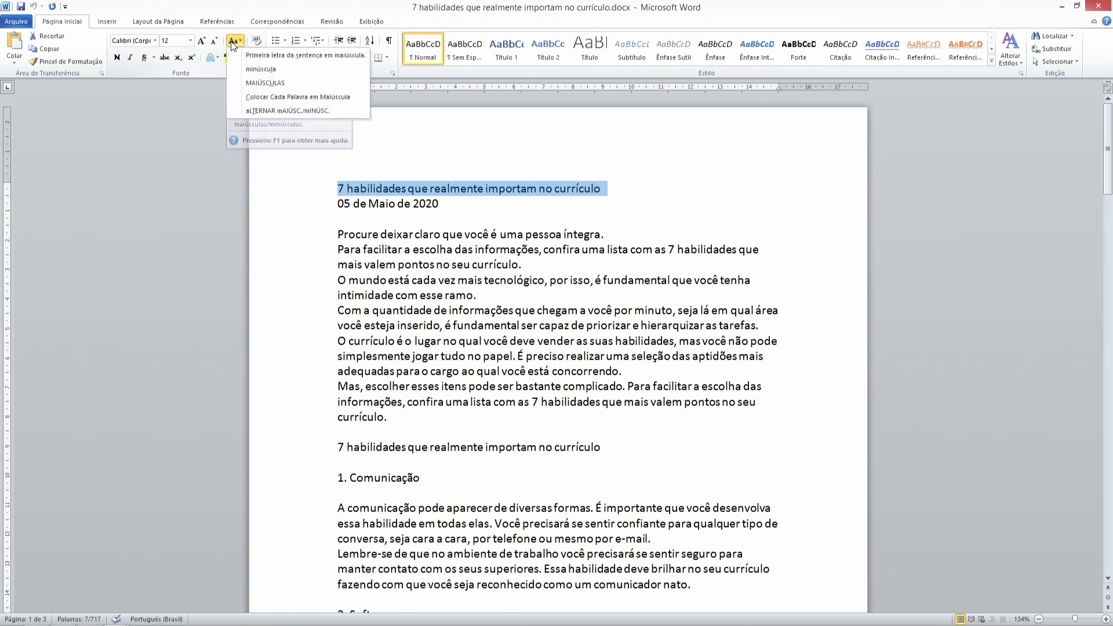
left_click(244, 71)
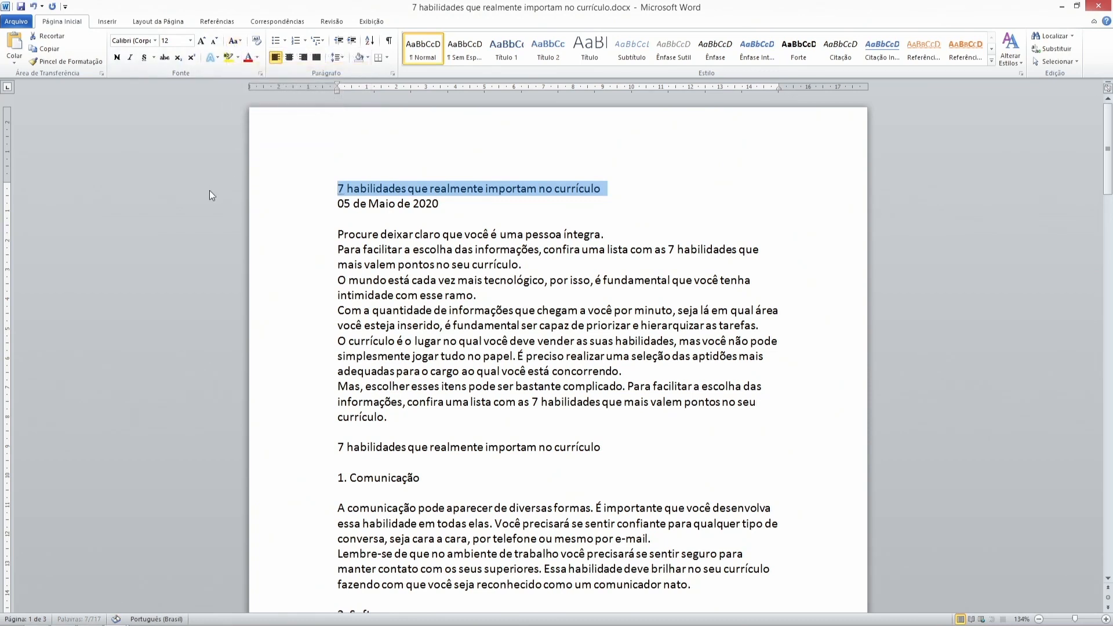
Convert the whole title line "7 habilidades que realmente importam no currículo" to uppercase
left_click(234, 40)
left_click(265, 83)
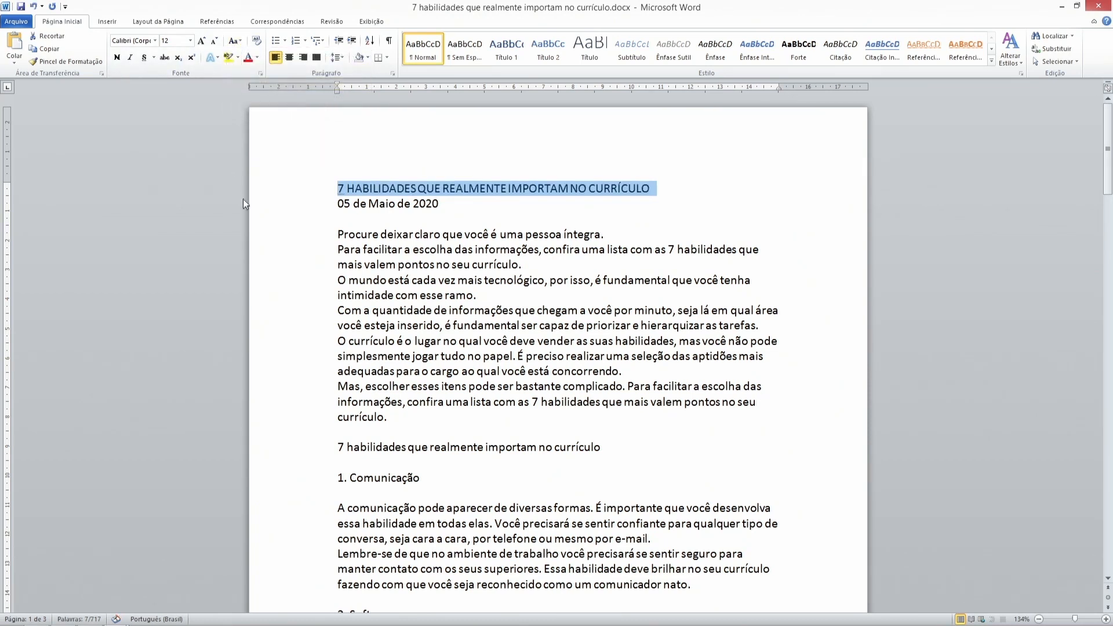
left_click(234, 40)
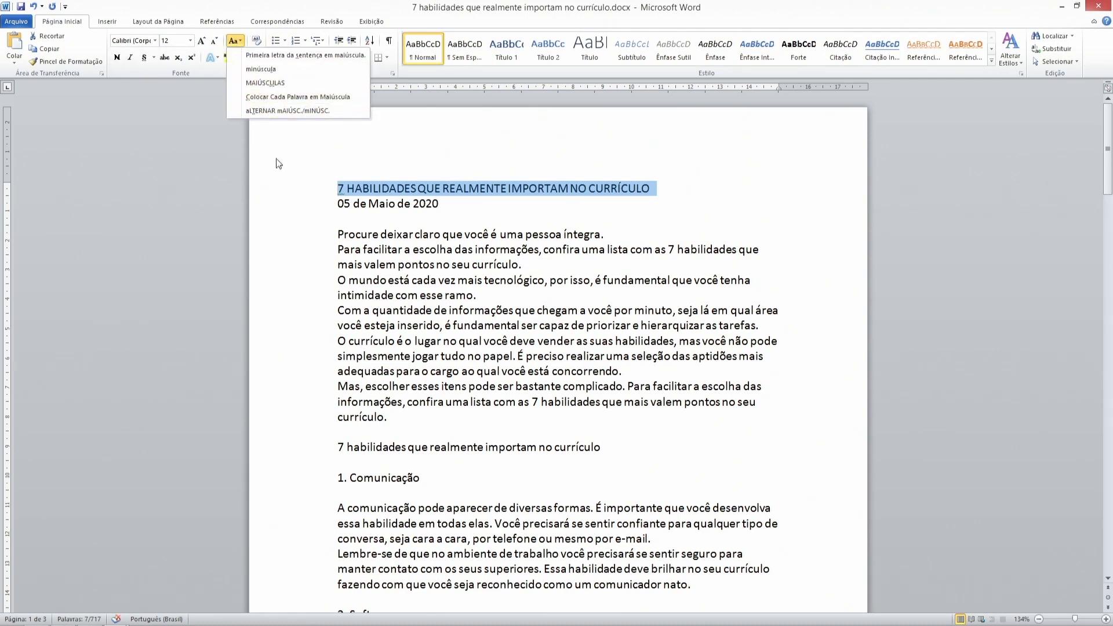
left_click(316, 188)
left_click(317, 192)
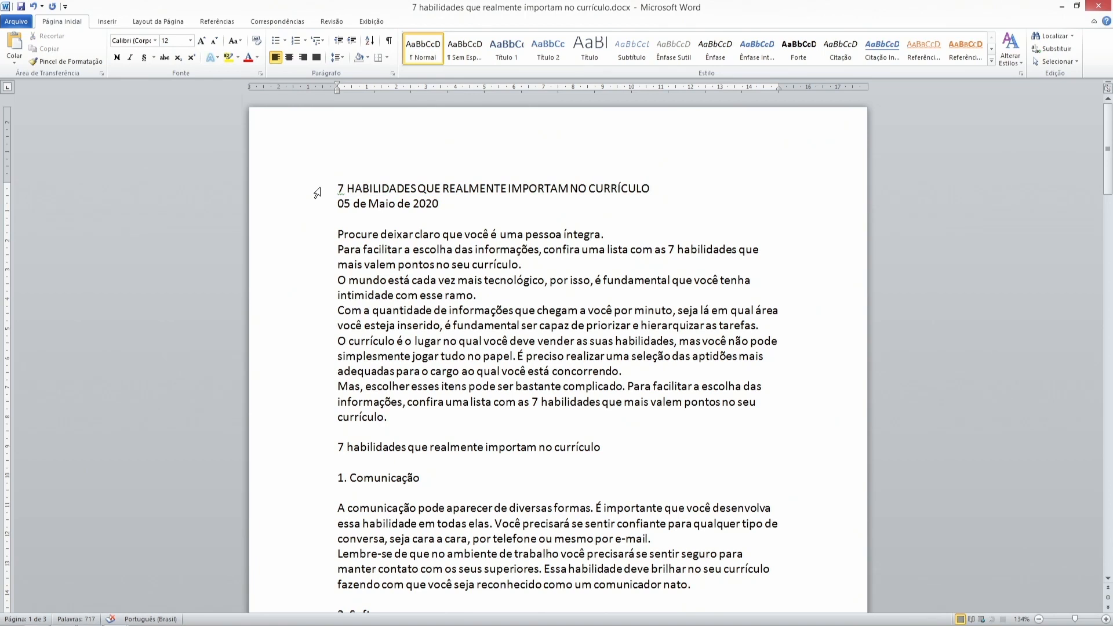
Make the document's title line bold
left_click(313, 194)
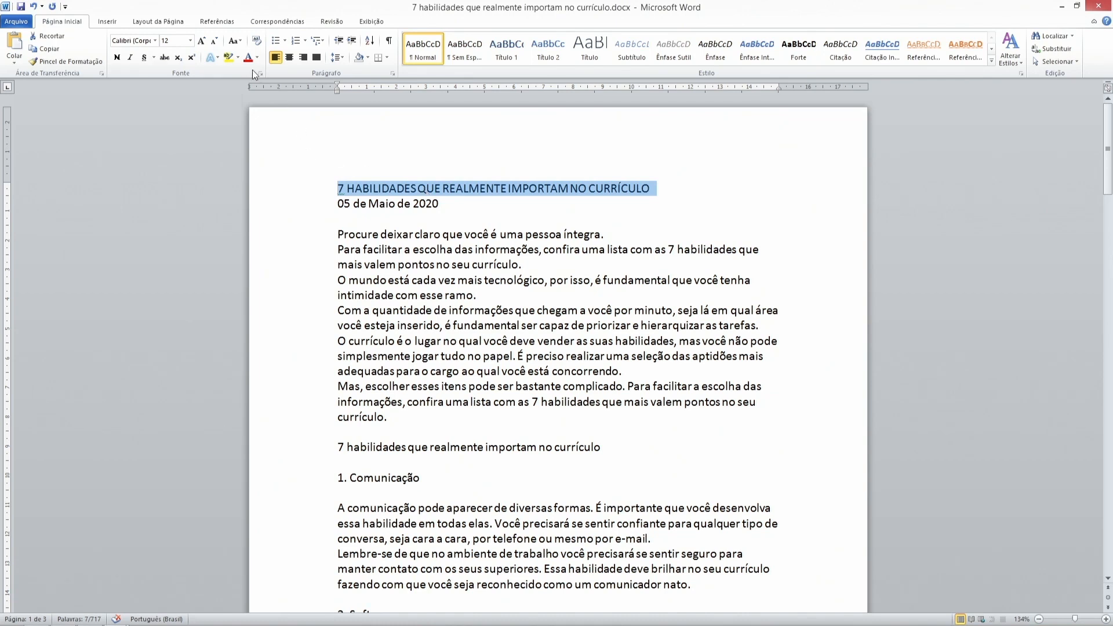
left_click(117, 57)
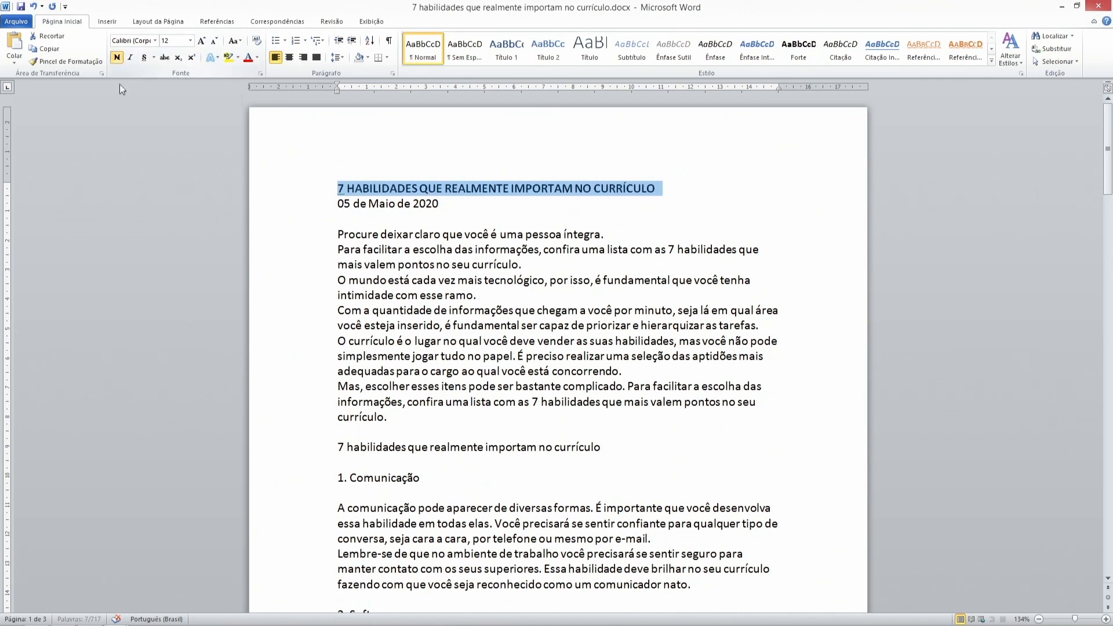
left_click(377, 203)
Set the title's font size to 17, trying size 18 first
left_click(290, 191)
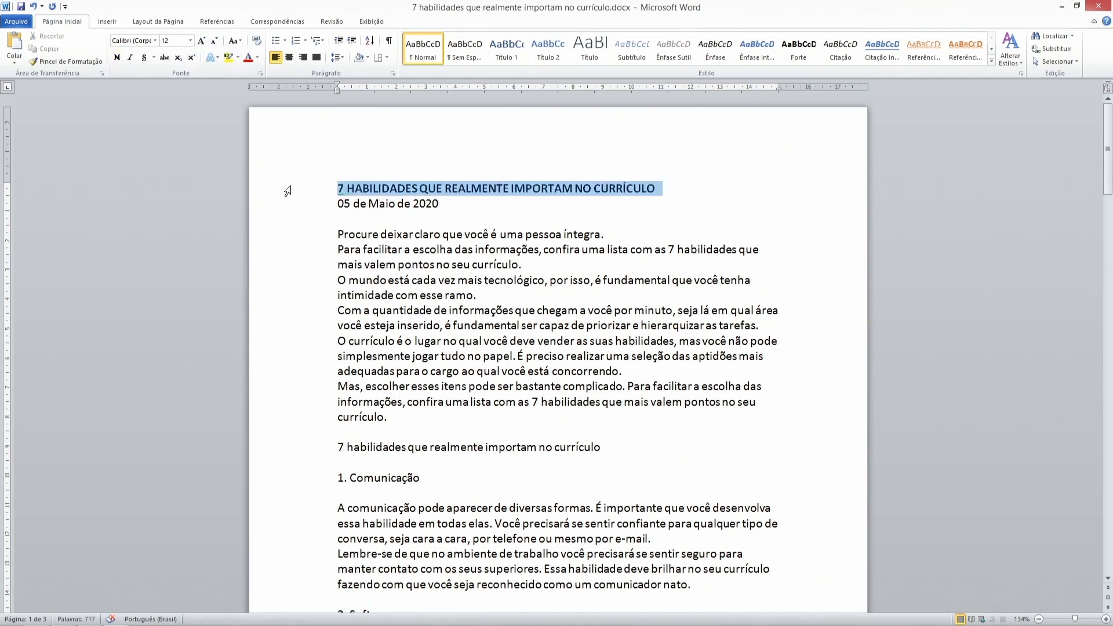
left_click(190, 40)
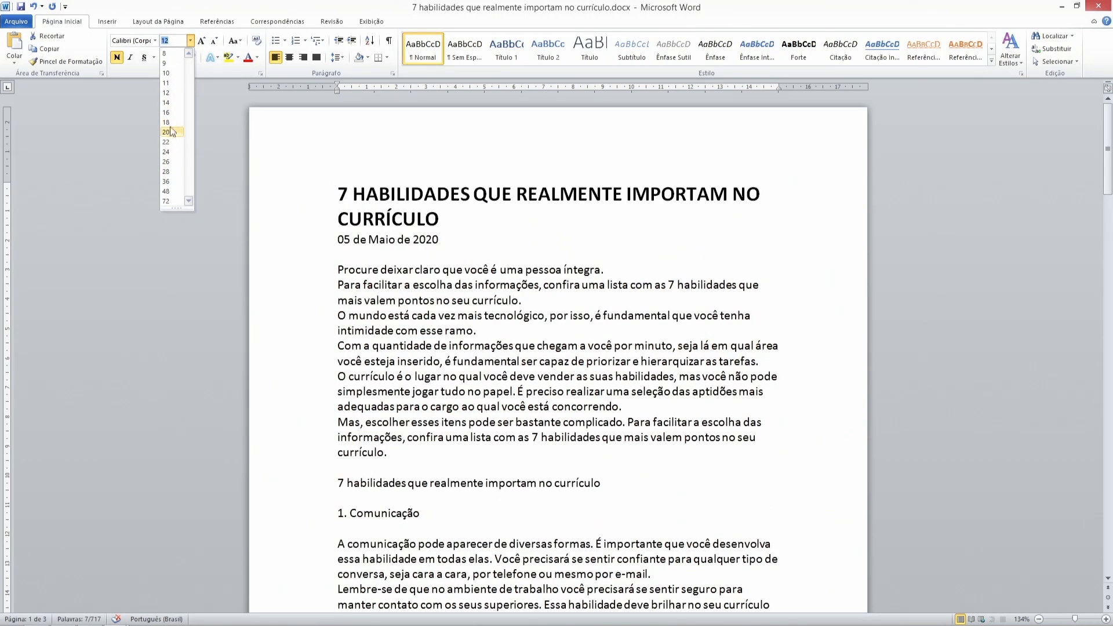
left_click(171, 122)
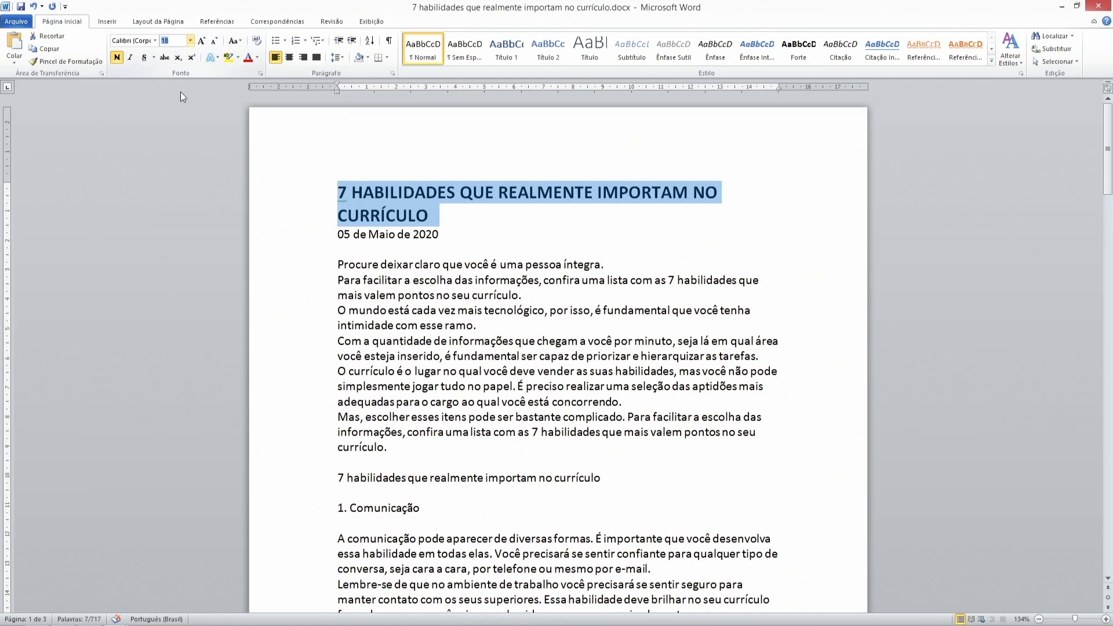
type("17")
key("Return")
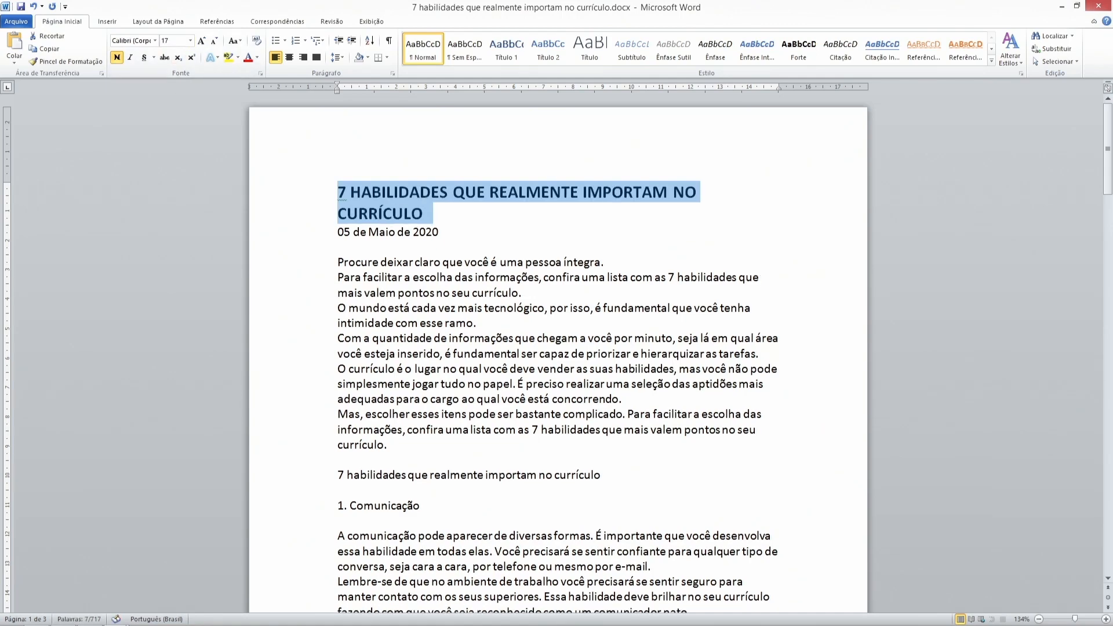
Preview several fonts on the title and change its font to Helvetica
left_click(156, 42)
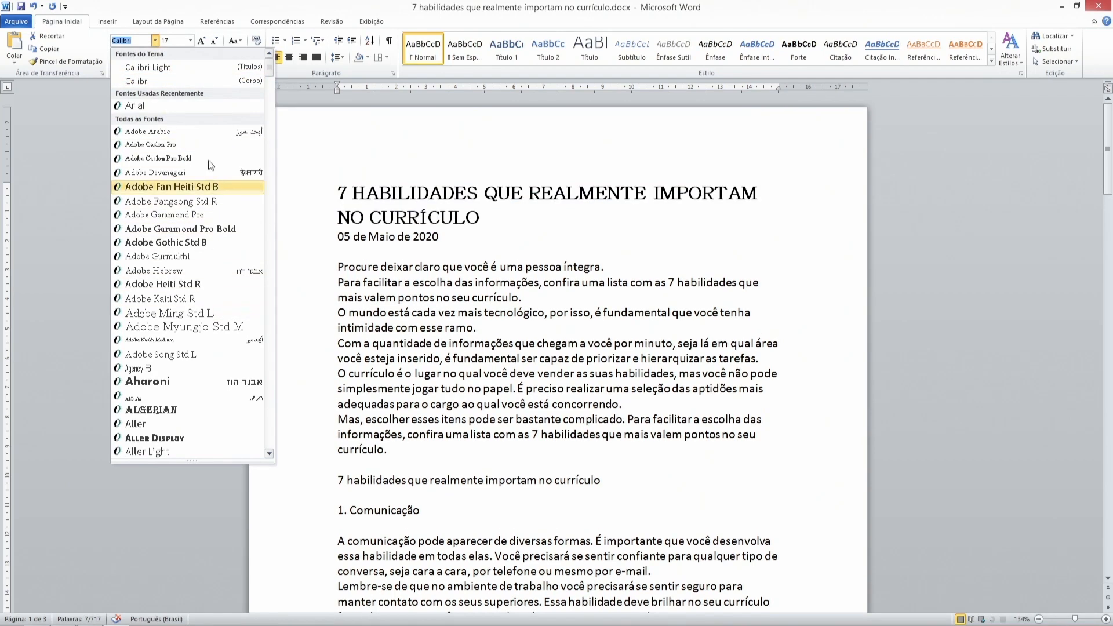
scroll(172, 234, "down", 9)
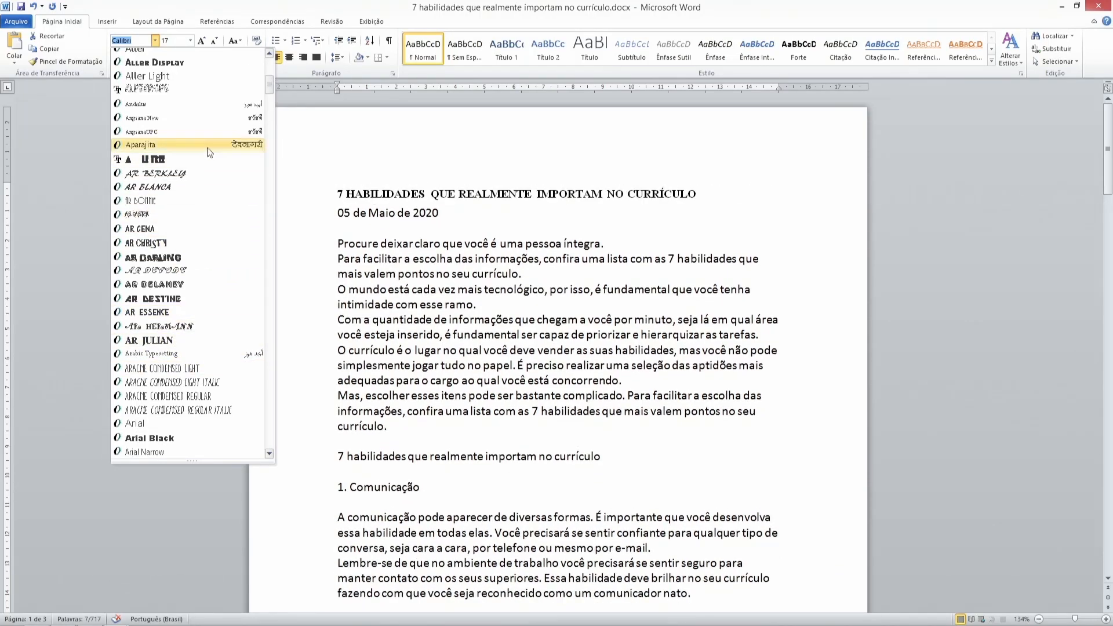
scroll(191, 261, "down", 7)
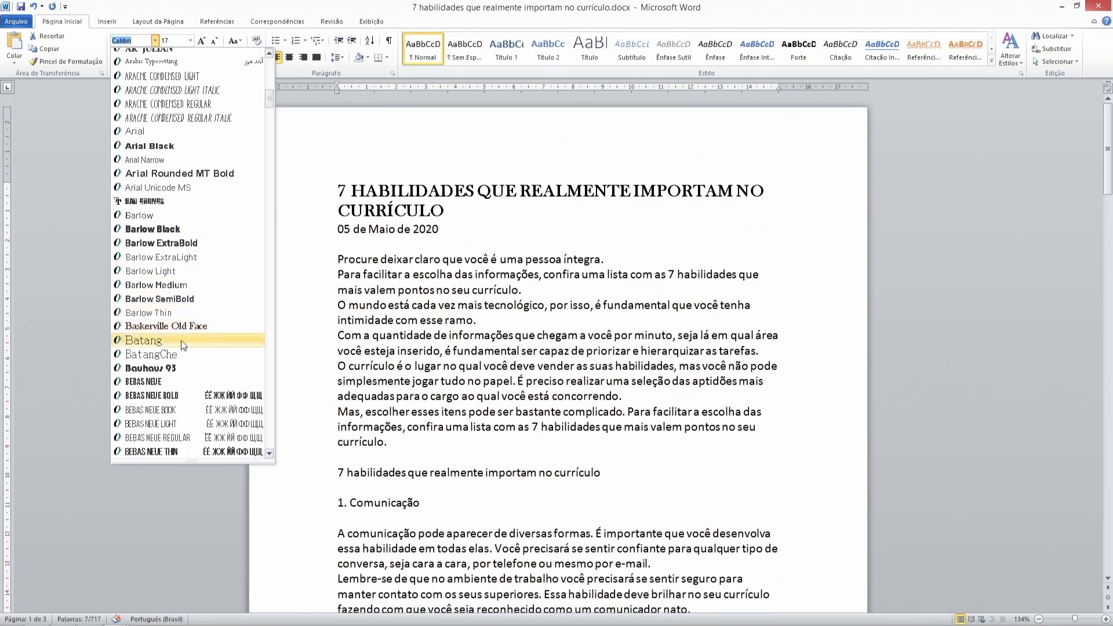
scroll(182, 346, "down", 3)
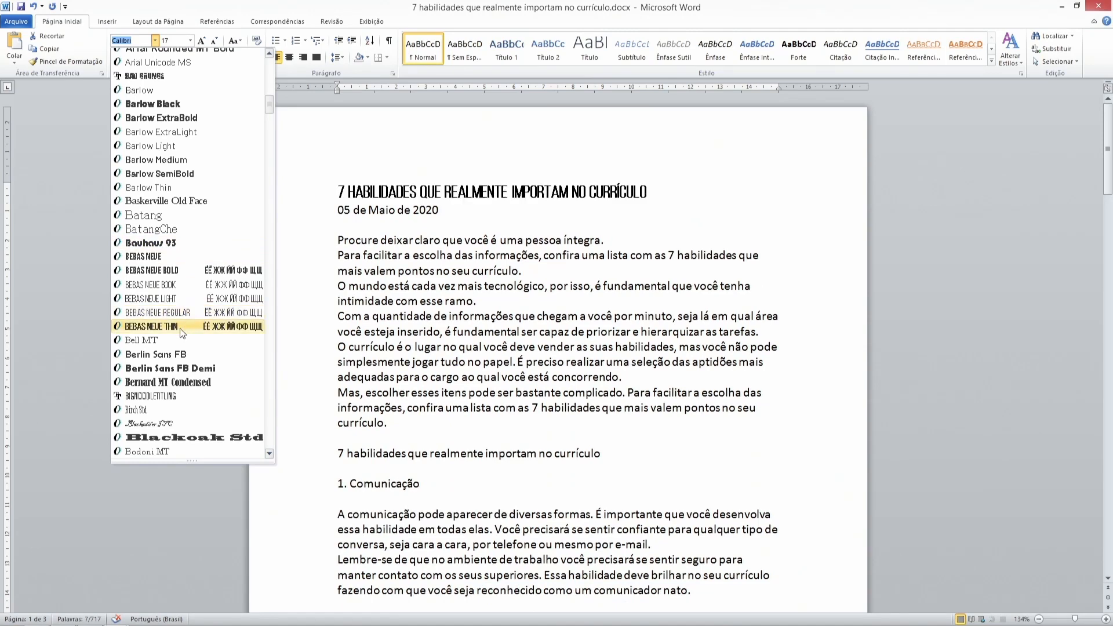
scroll(180, 328, "down", 8)
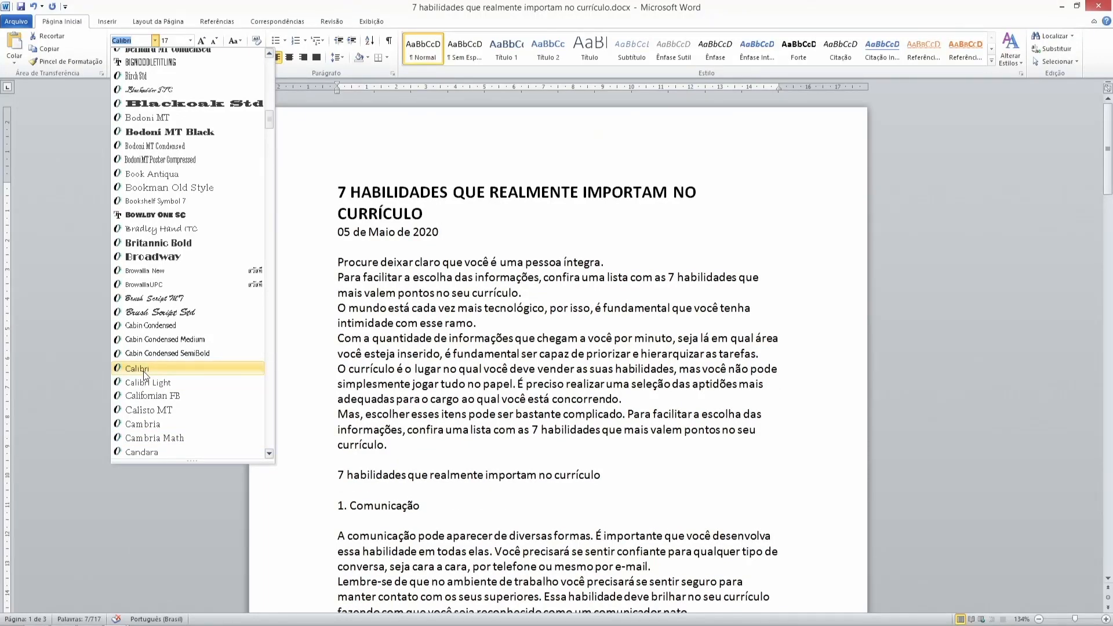
left_click(144, 41)
type("H")
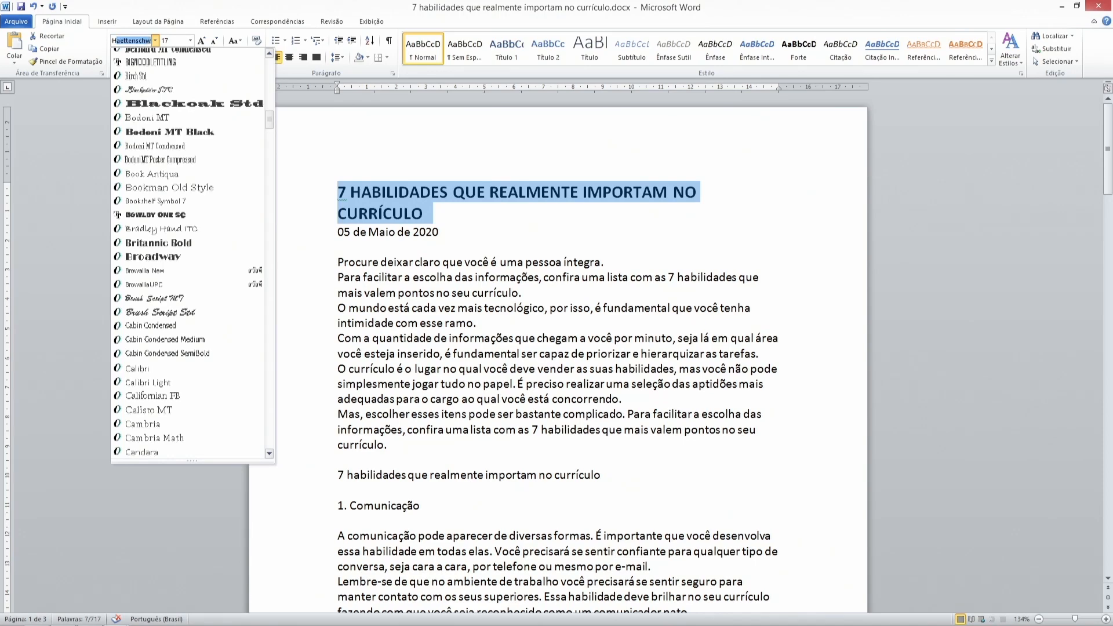
type("elv")
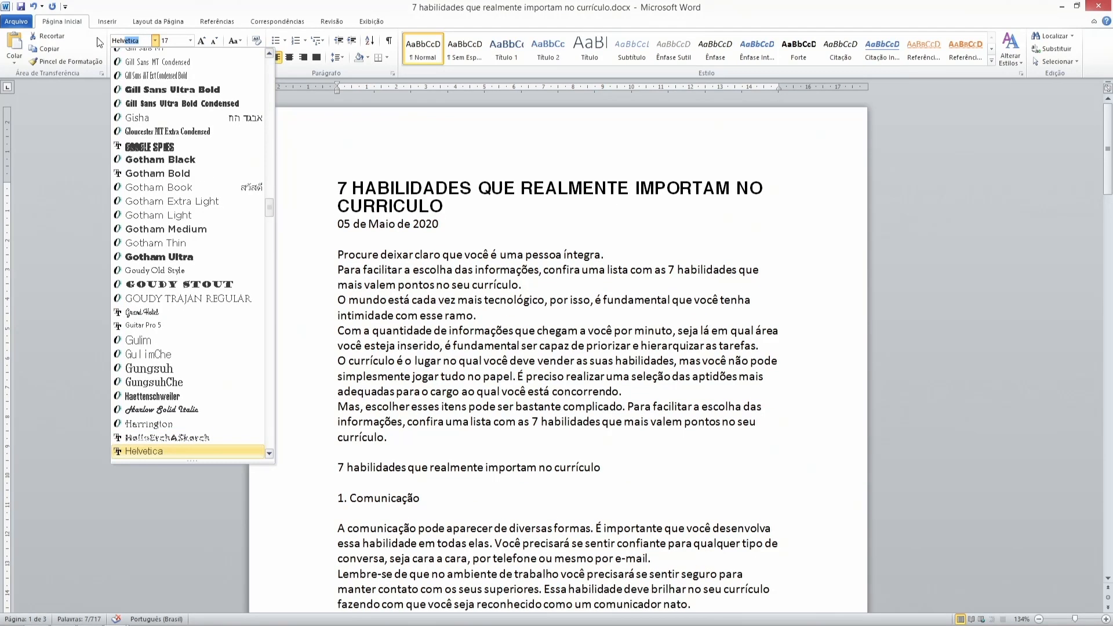
type("etica")
key("Return")
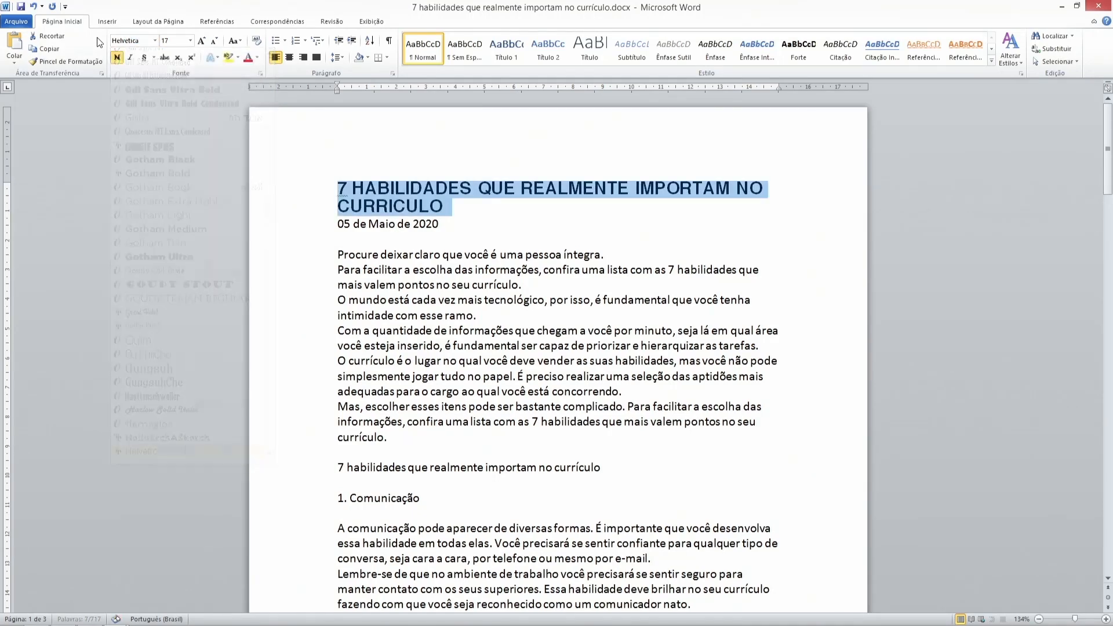
left_click(534, 251)
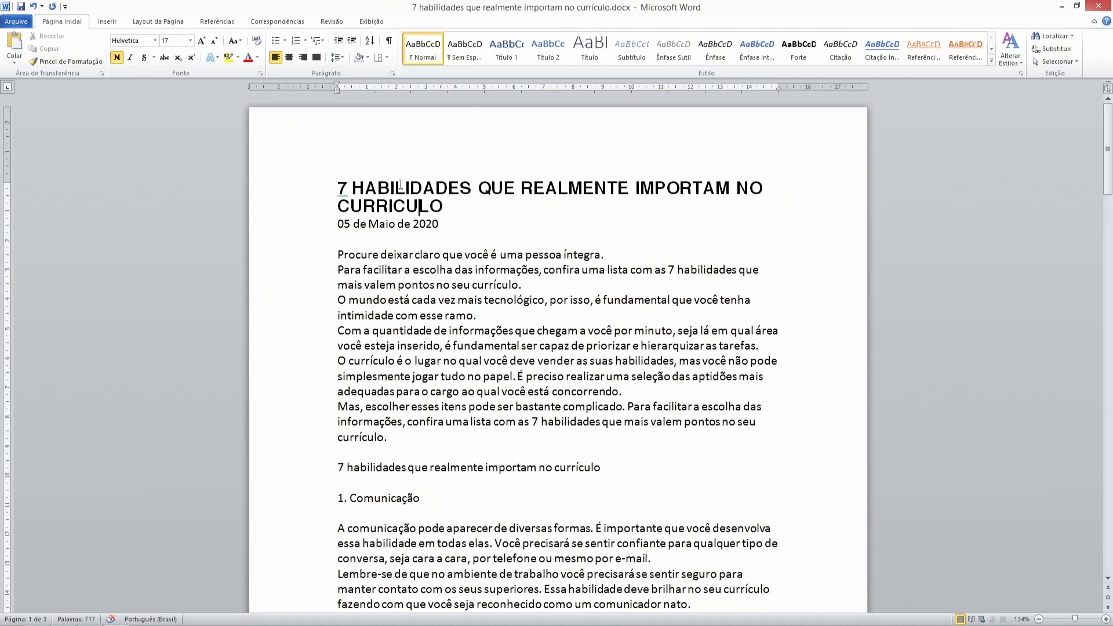
Try italic and strikethrough on the title, removing each effect again
double_click(334, 191)
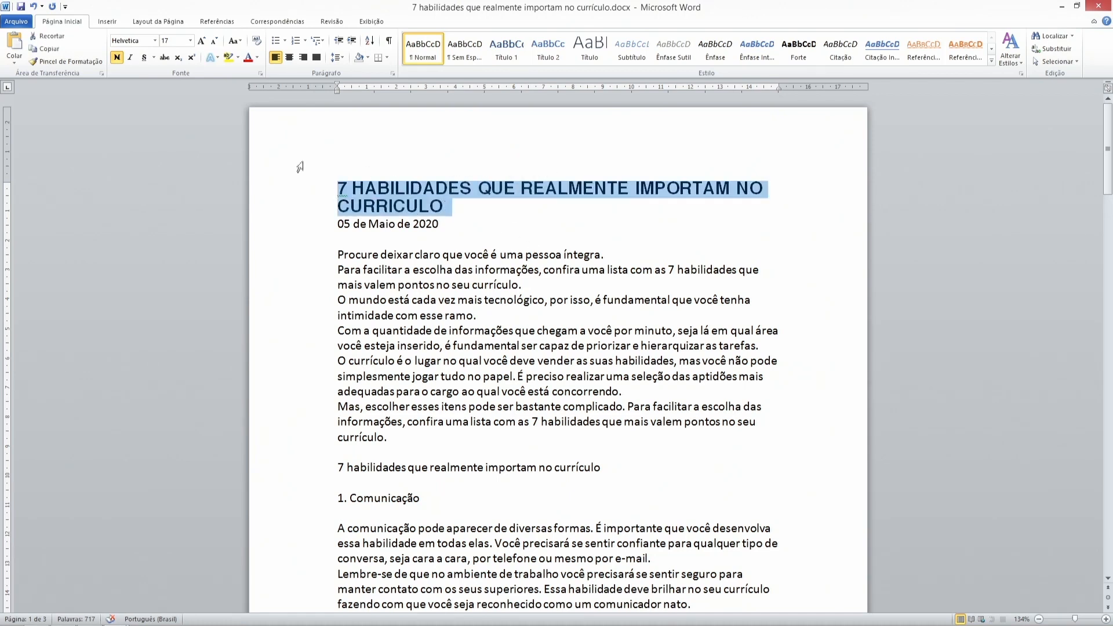
left_click(131, 56)
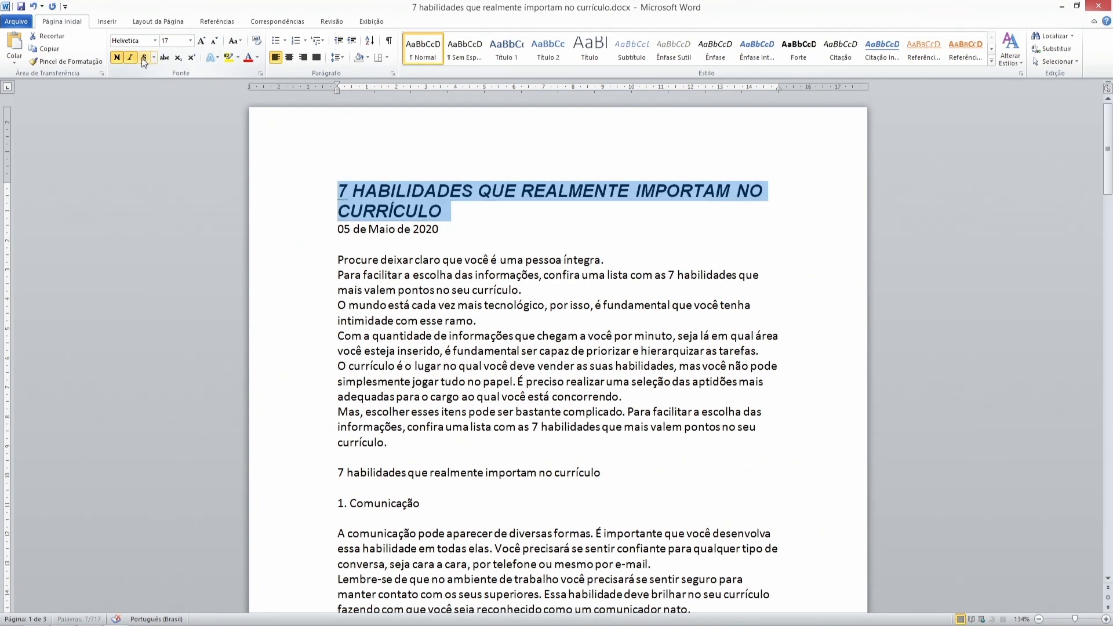
left_click(131, 57)
left_click(165, 58)
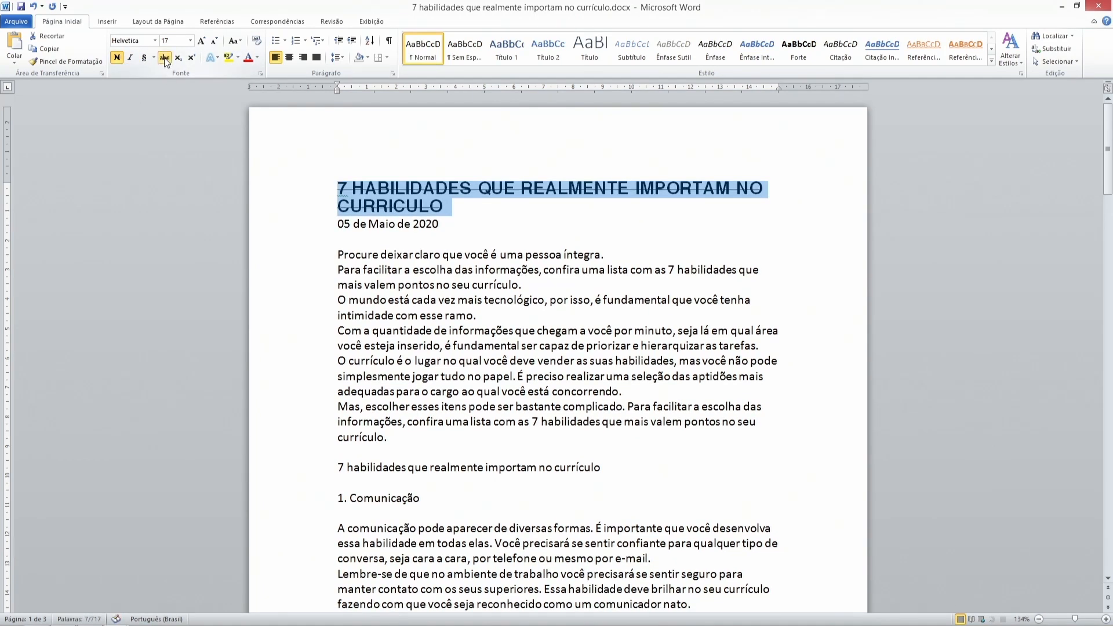
left_click(424, 188)
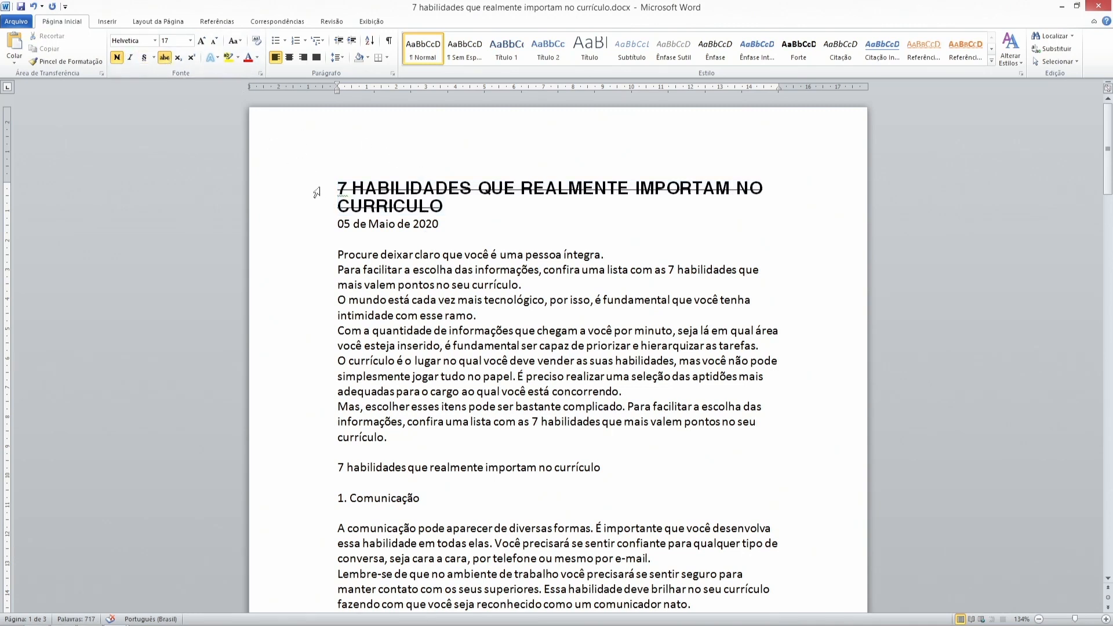
double_click(314, 190)
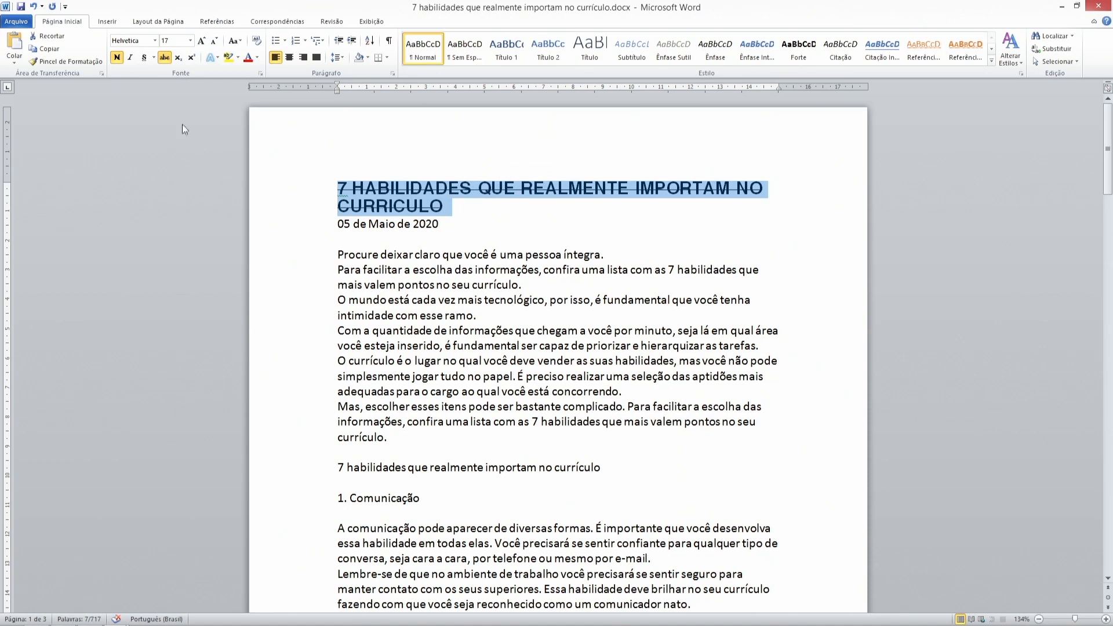
left_click(165, 60)
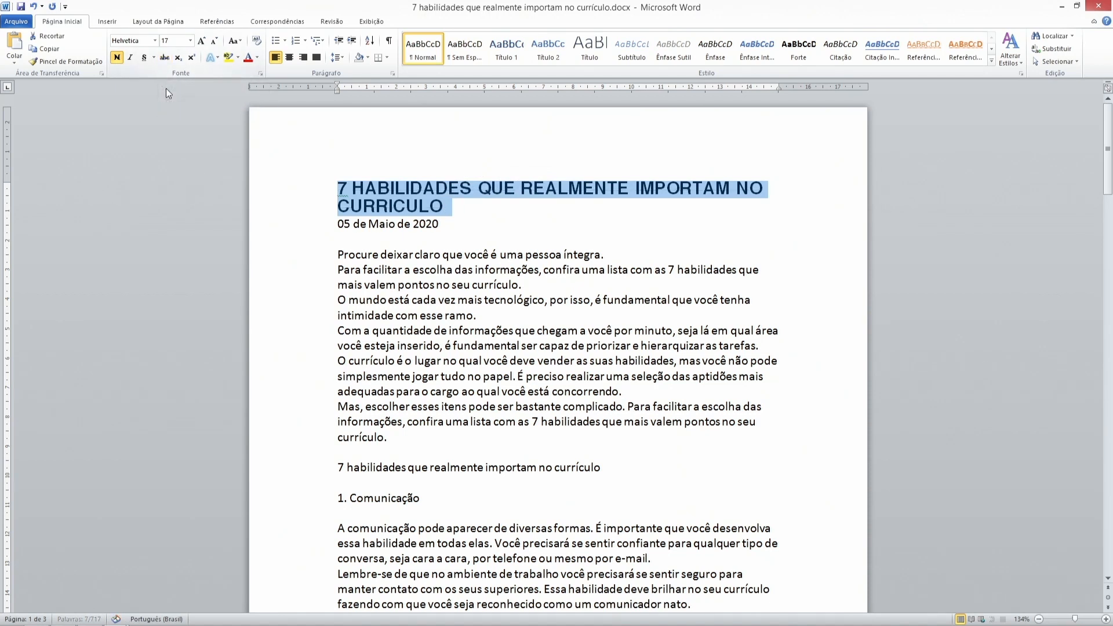
left_click(378, 189)
Colour the title text with the standard blue
left_click_drag(449, 209, 338, 180)
left_click(258, 59)
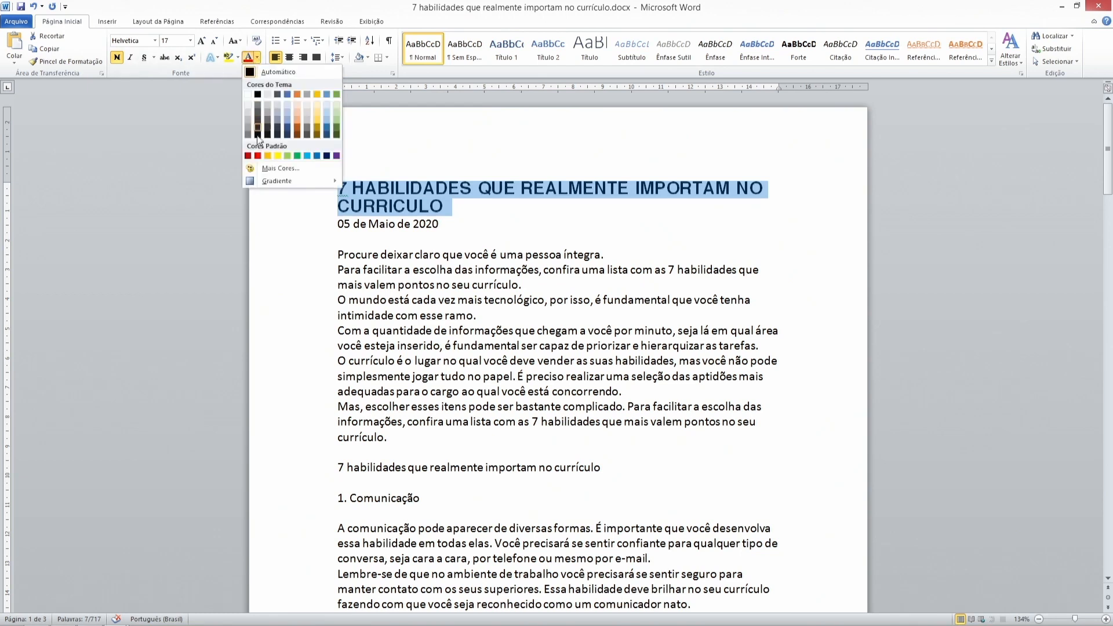
left_click(317, 155)
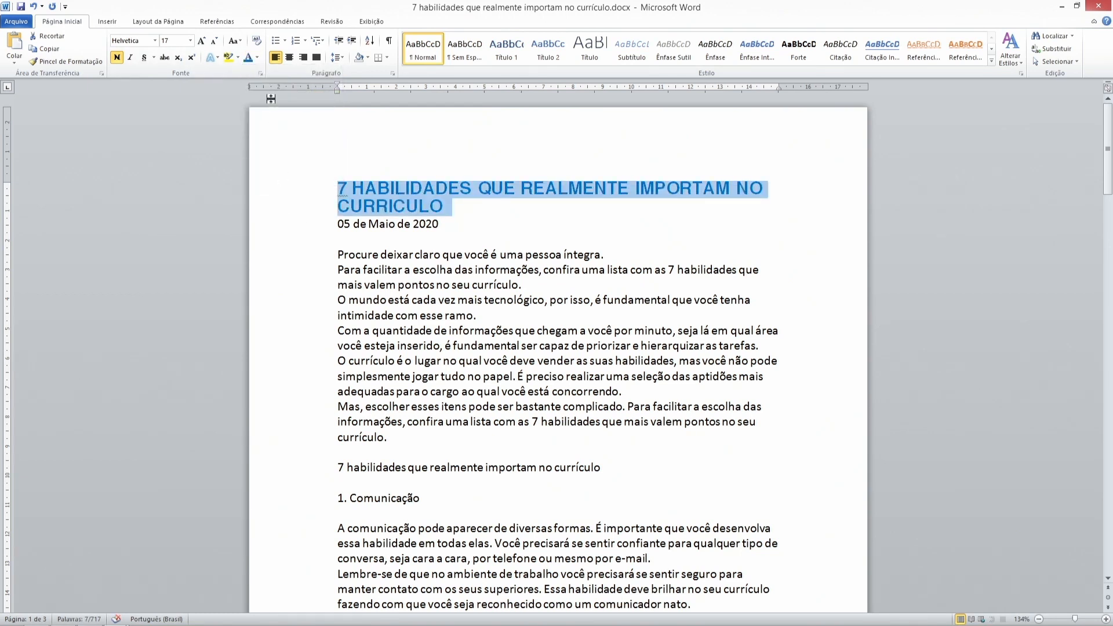
Highlight the full title in yellow
left_click(239, 57)
left_click(231, 77)
left_click(396, 224)
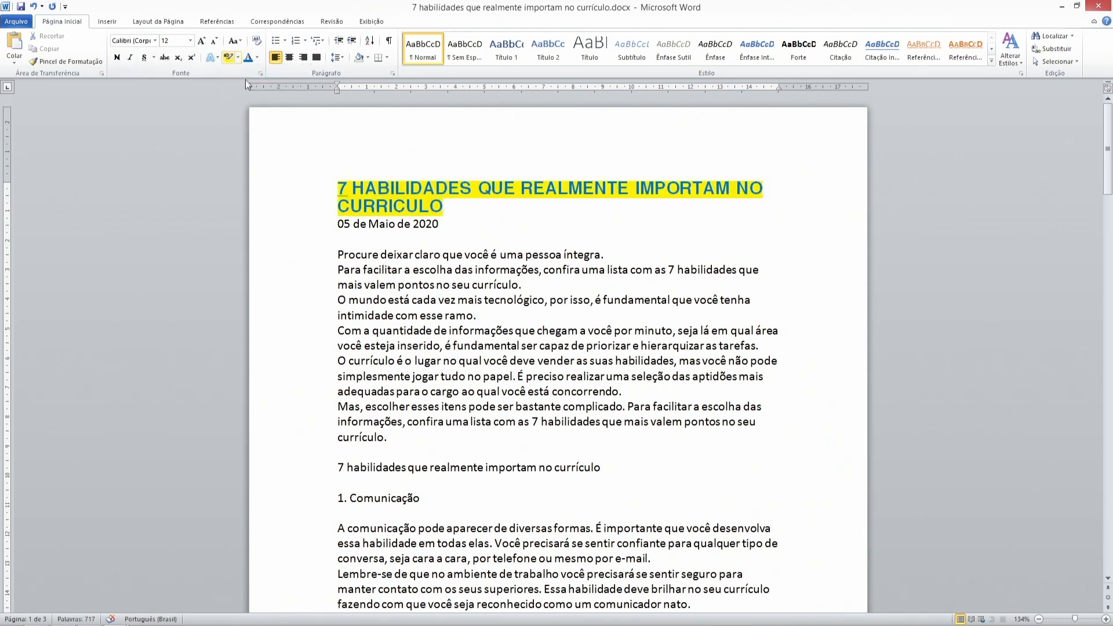
Remove the yellow highlighting from the full title
left_click_drag(336, 189, 449, 206)
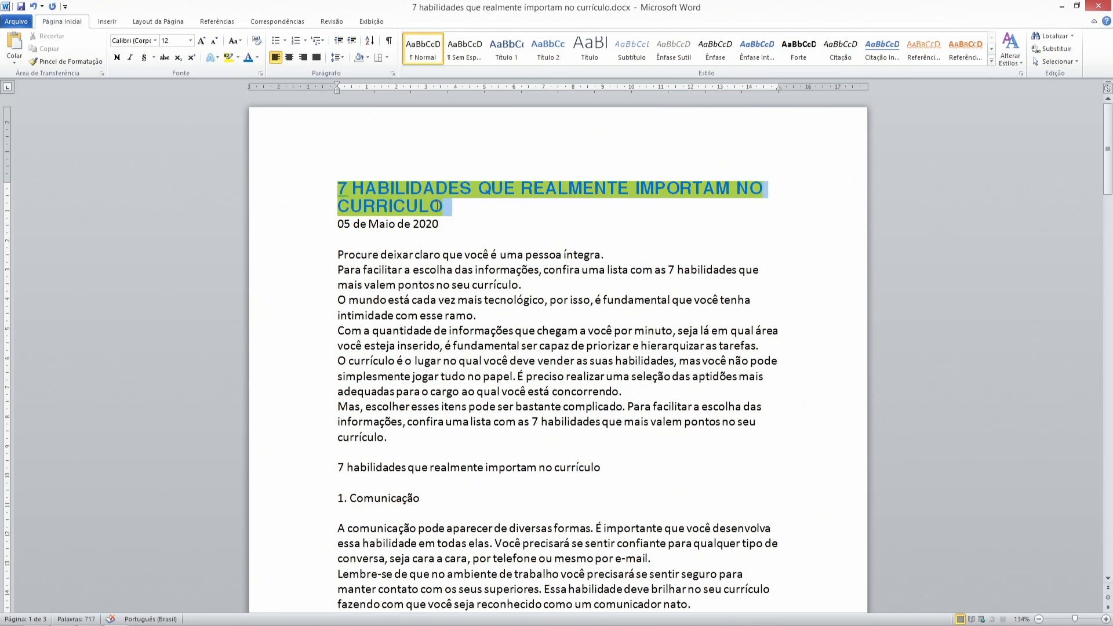
left_click(238, 58)
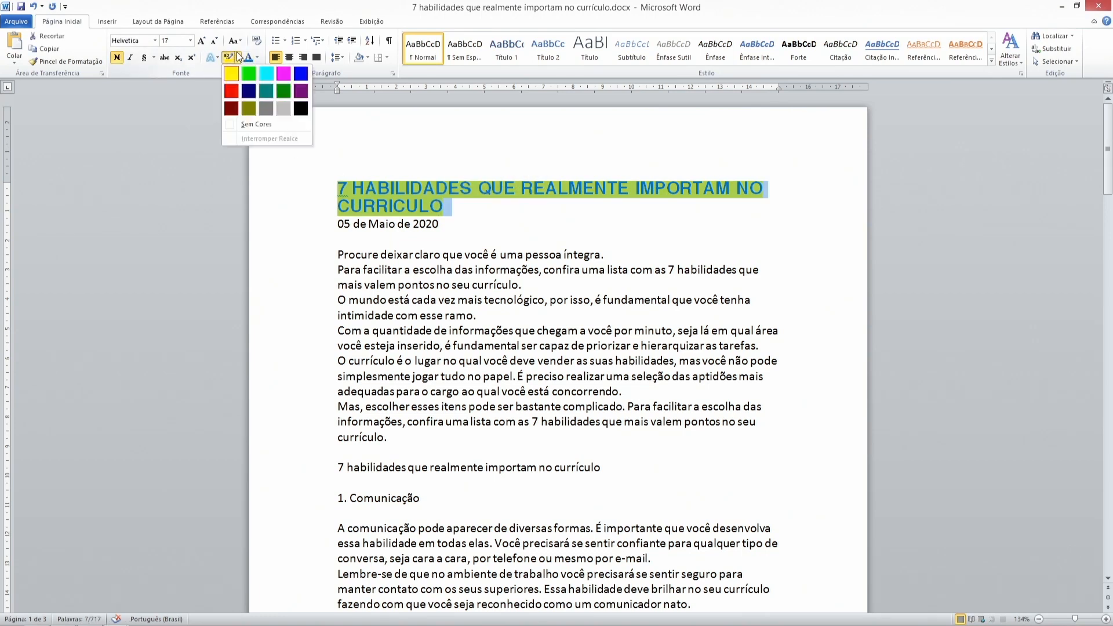
left_click(270, 124)
left_click(316, 164)
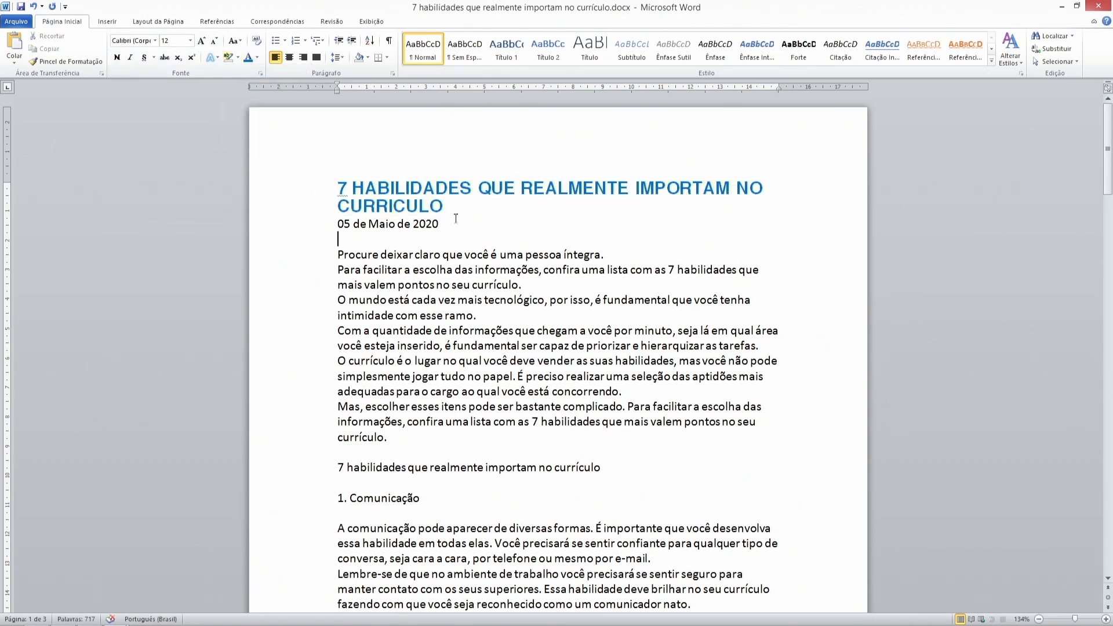
Set the full title's font size to 12
left_click_drag(449, 207, 339, 189)
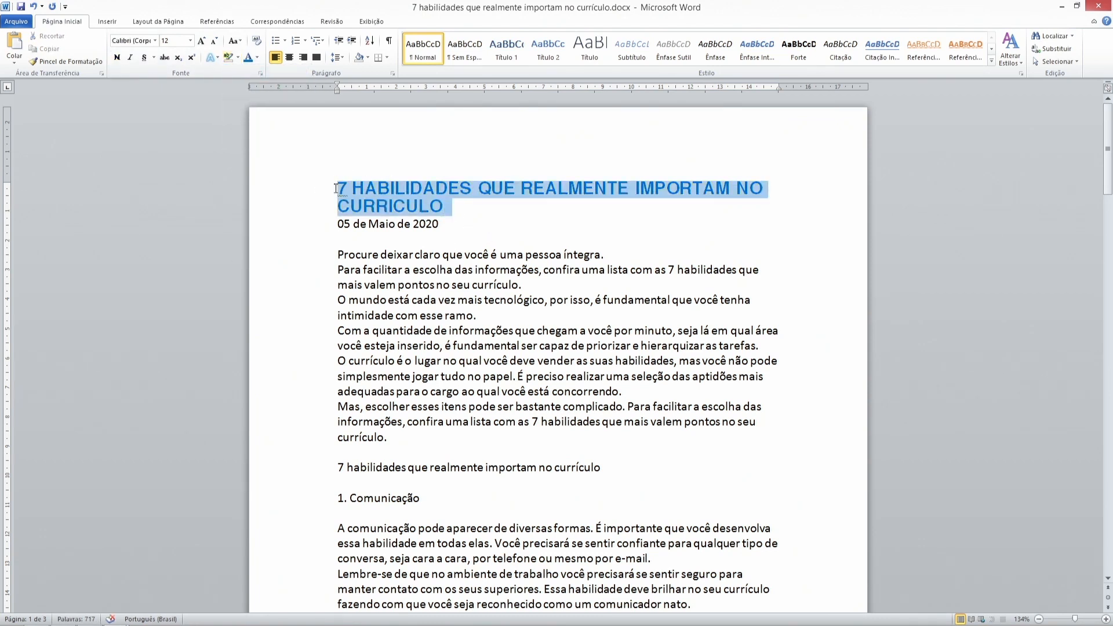
left_click(190, 40)
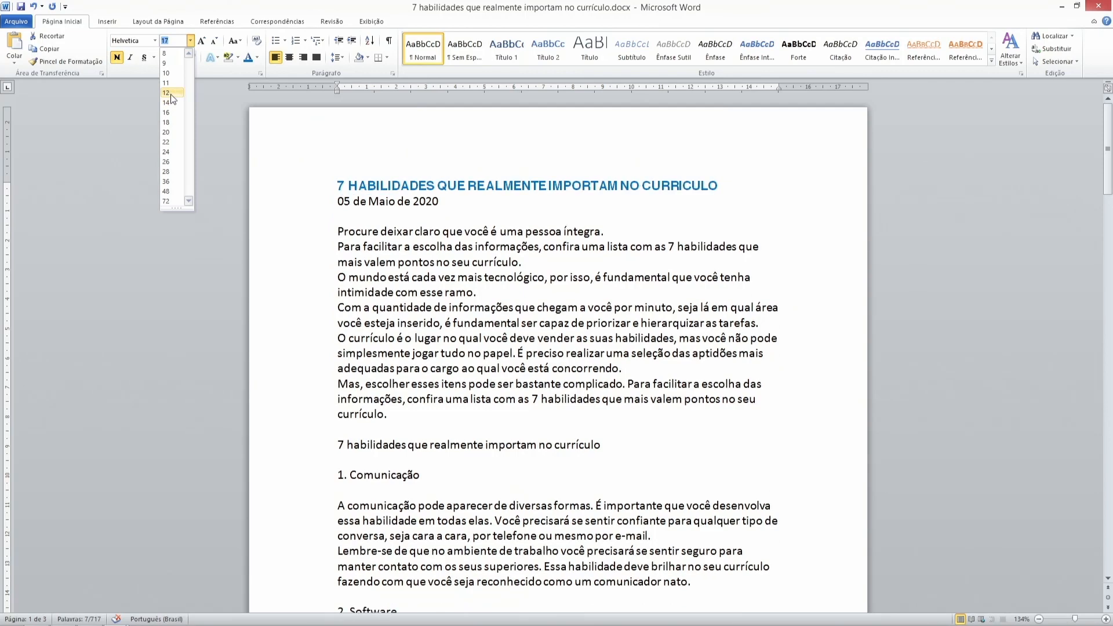
left_click(170, 94)
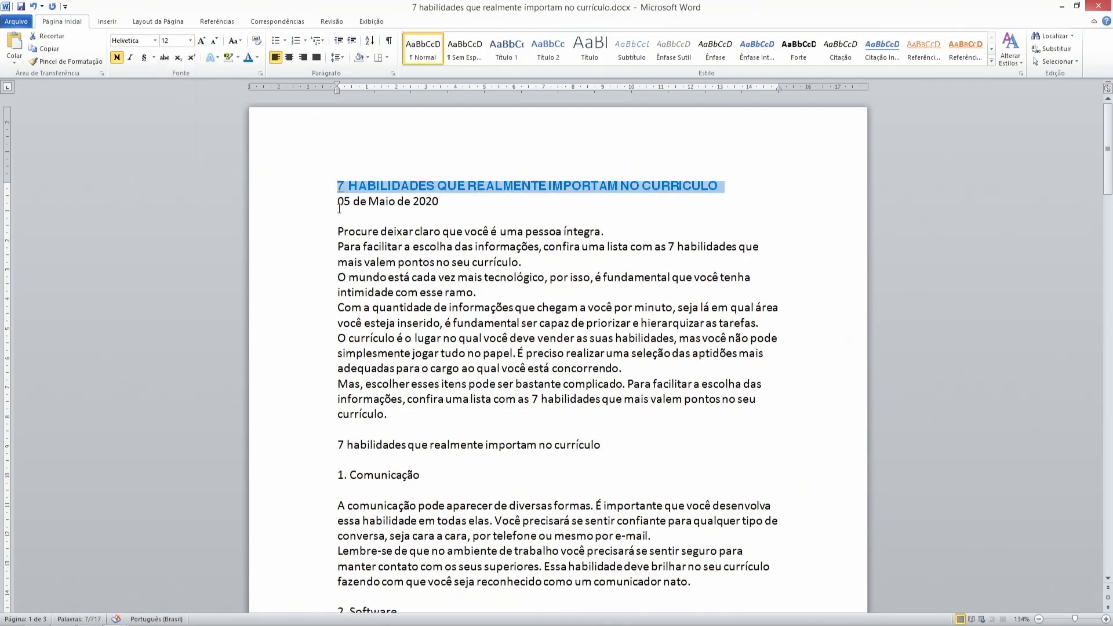
Widen the page's text area by moving the right margin out to about 16 cm on the ruler
left_click_drag(338, 232, 400, 414)
left_click(332, 217)
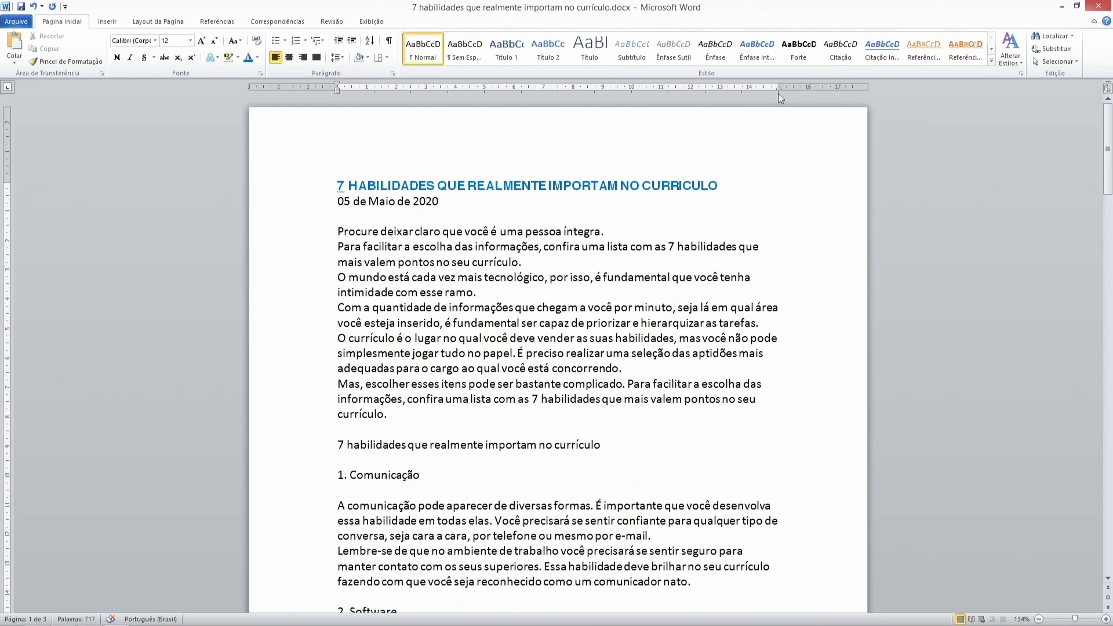
left_click_drag(779, 84, 808, 88)
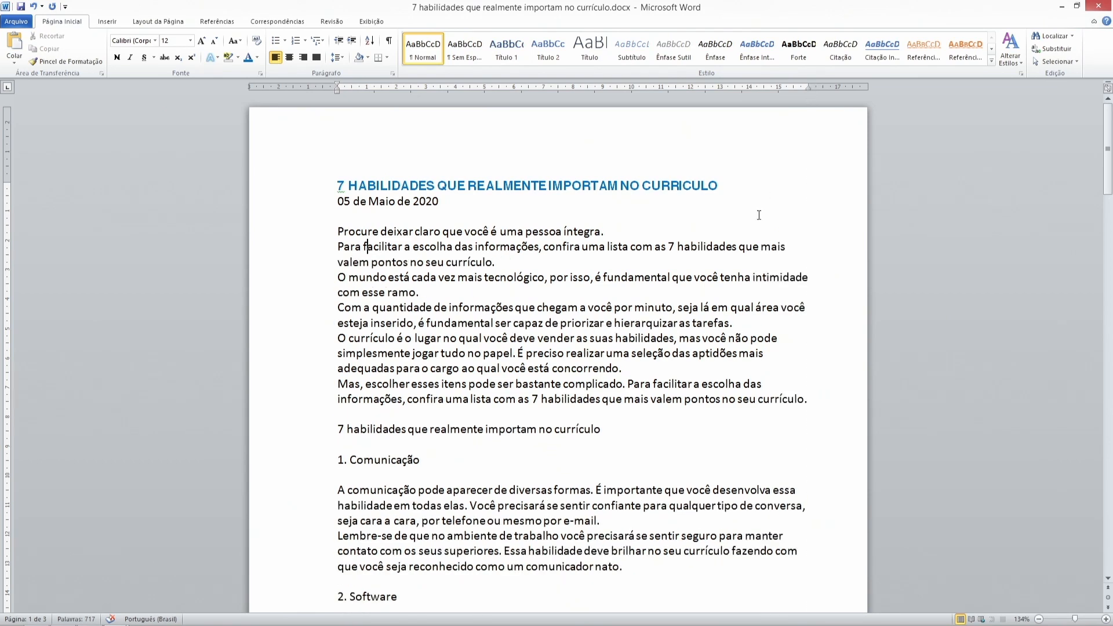
Select the whole title line and set its font size to 14
left_click(278, 193)
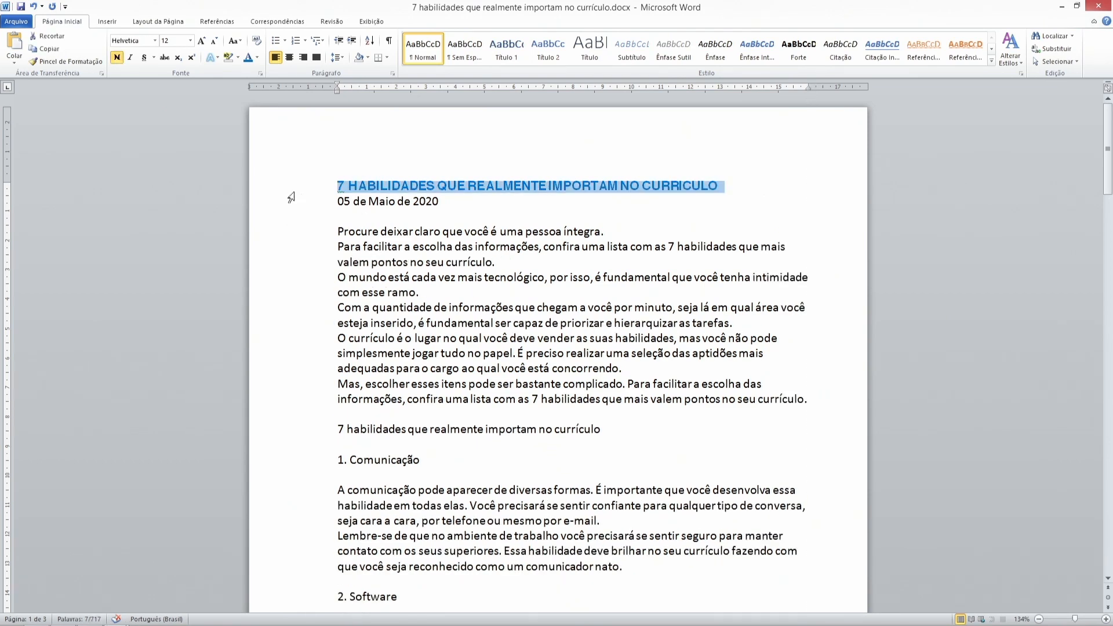
left_click(347, 191)
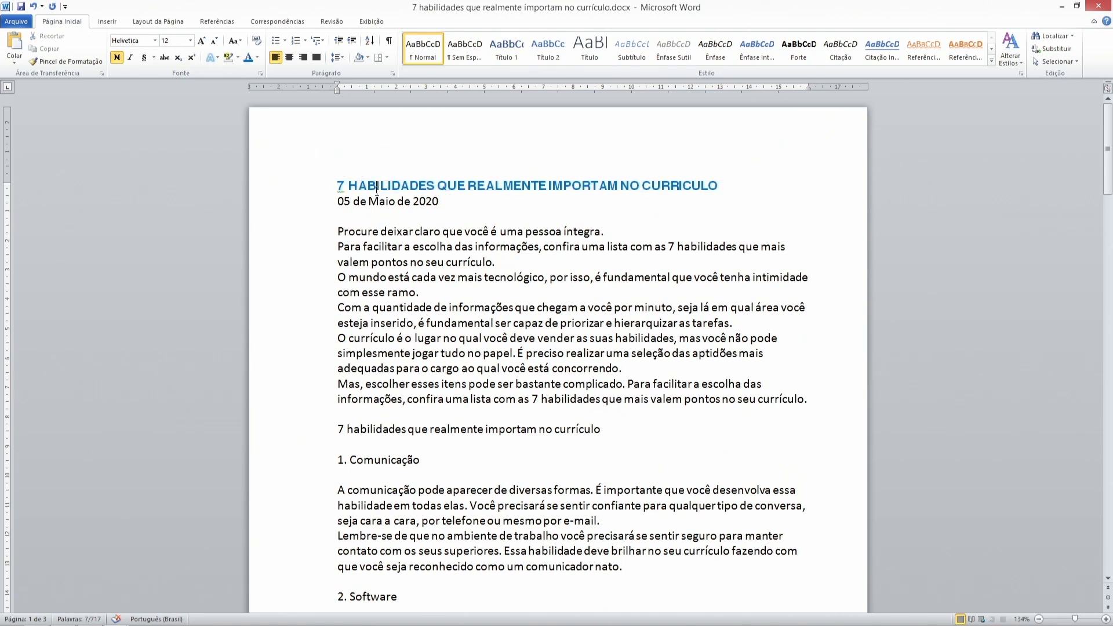
left_click(272, 191)
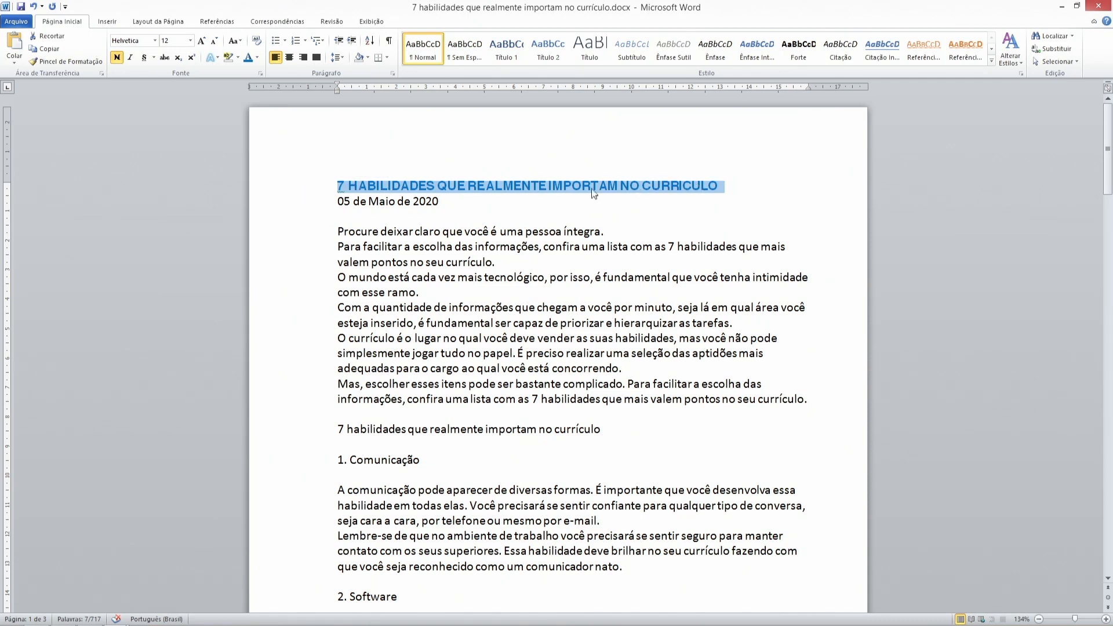
left_click(189, 41)
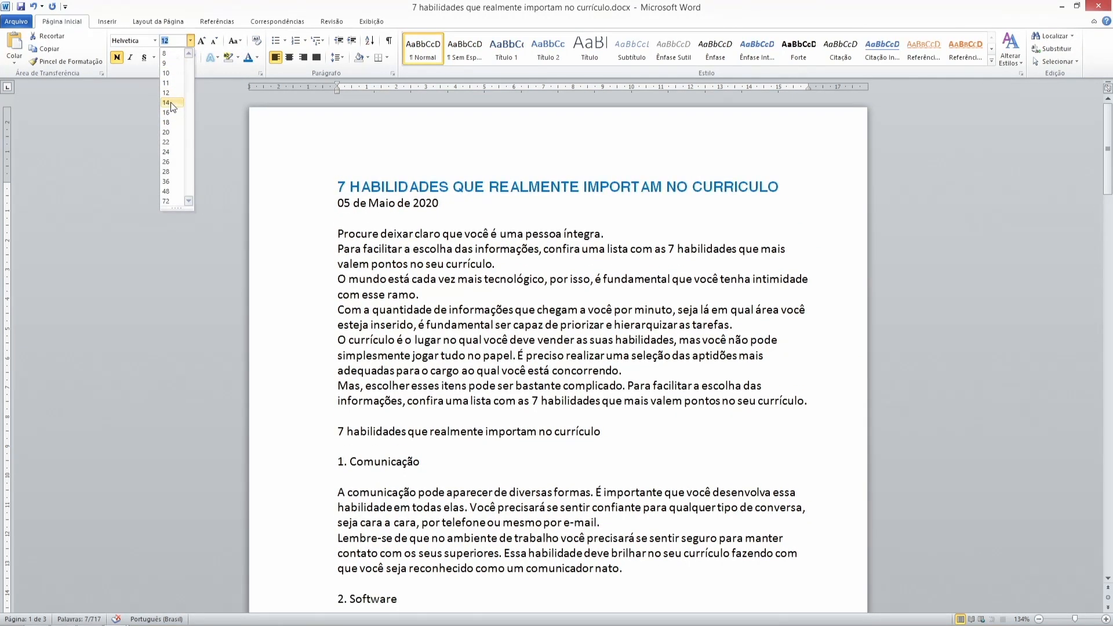
left_click(171, 102)
left_click(398, 250)
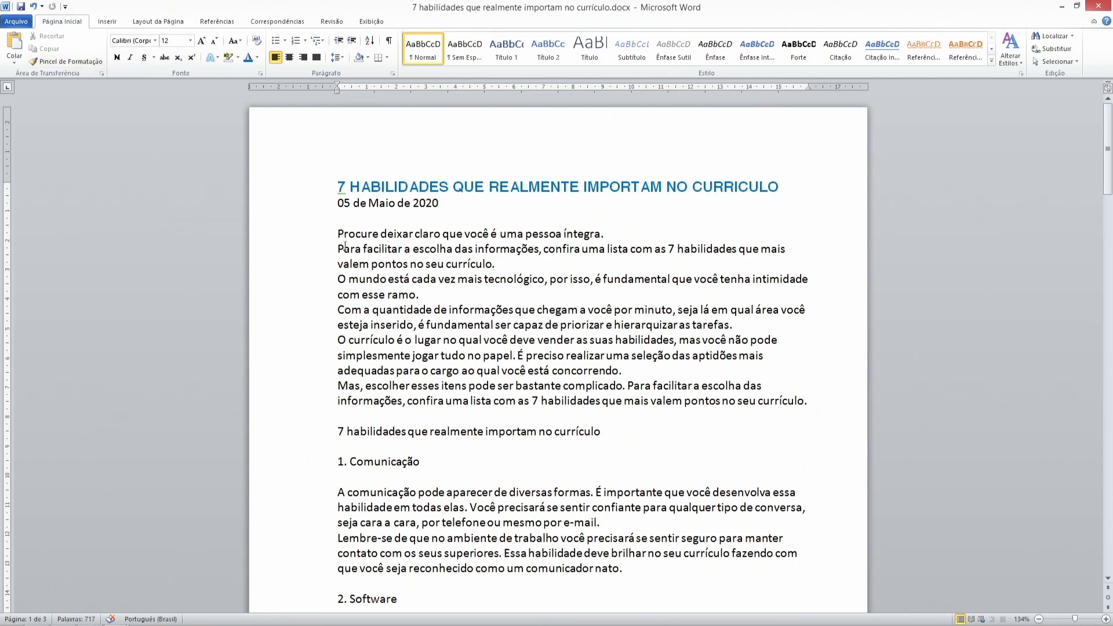
Make the section headings "1. Comunicação" and "2. Software" bold
scroll(414, 326, "down", 3)
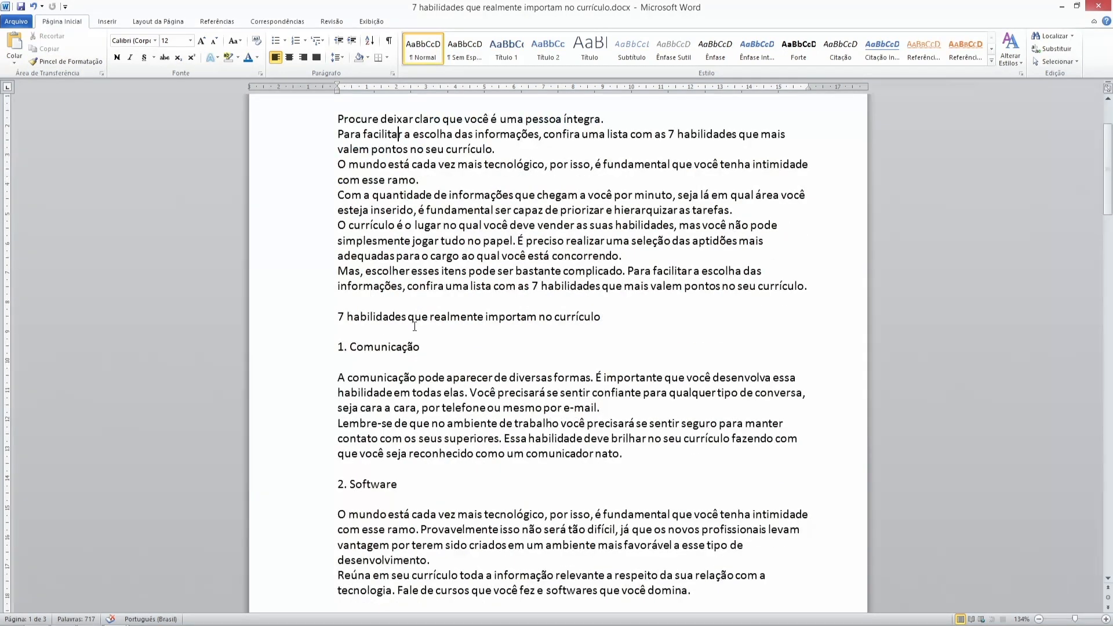
scroll(415, 327, "down", 1)
left_click(303, 307)
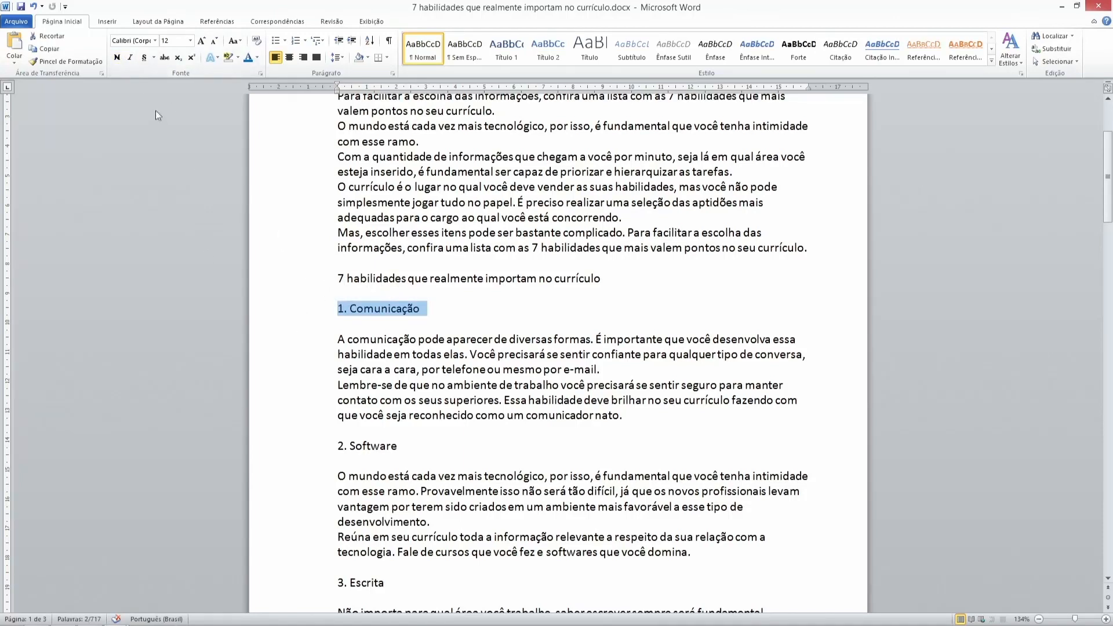
left_click(118, 58)
scroll(441, 293, "down", 4)
left_click_drag(421, 300, 350, 293)
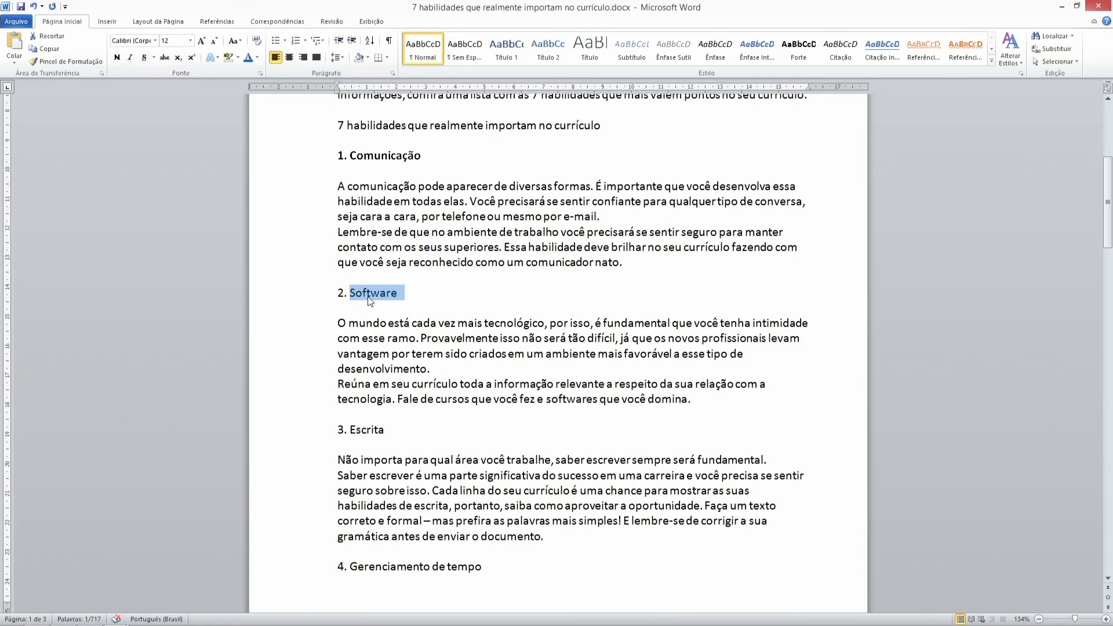
left_click(288, 294)
left_click(117, 56)
Make the section headings "3. Escrita" and "4. Gerenciamento de tempo" bold
scroll(320, 302, "down", 2)
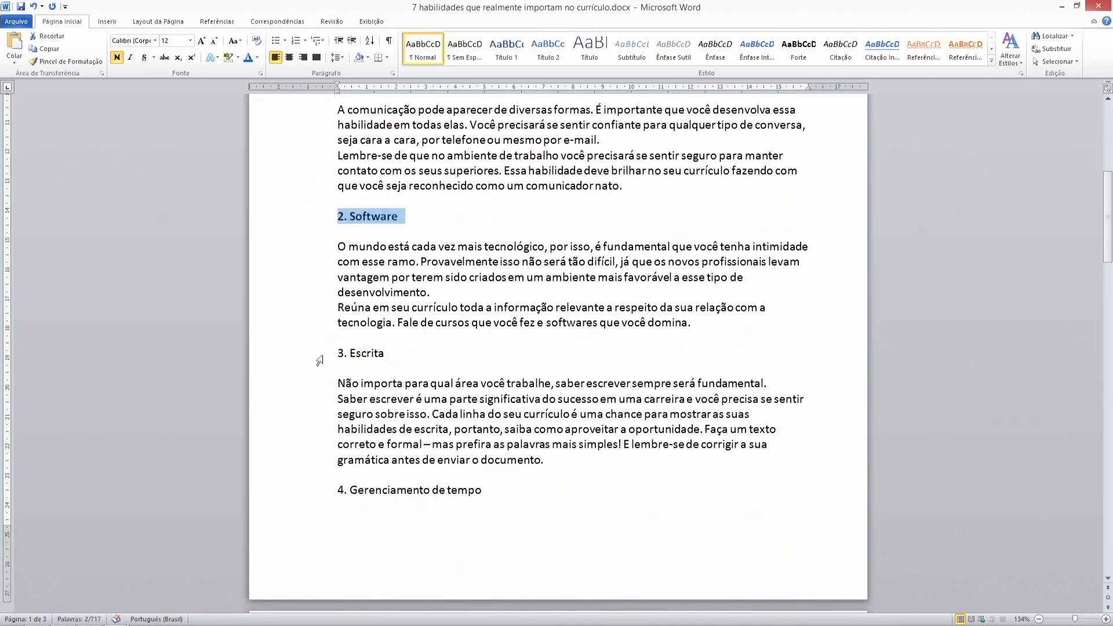
left_click(287, 356)
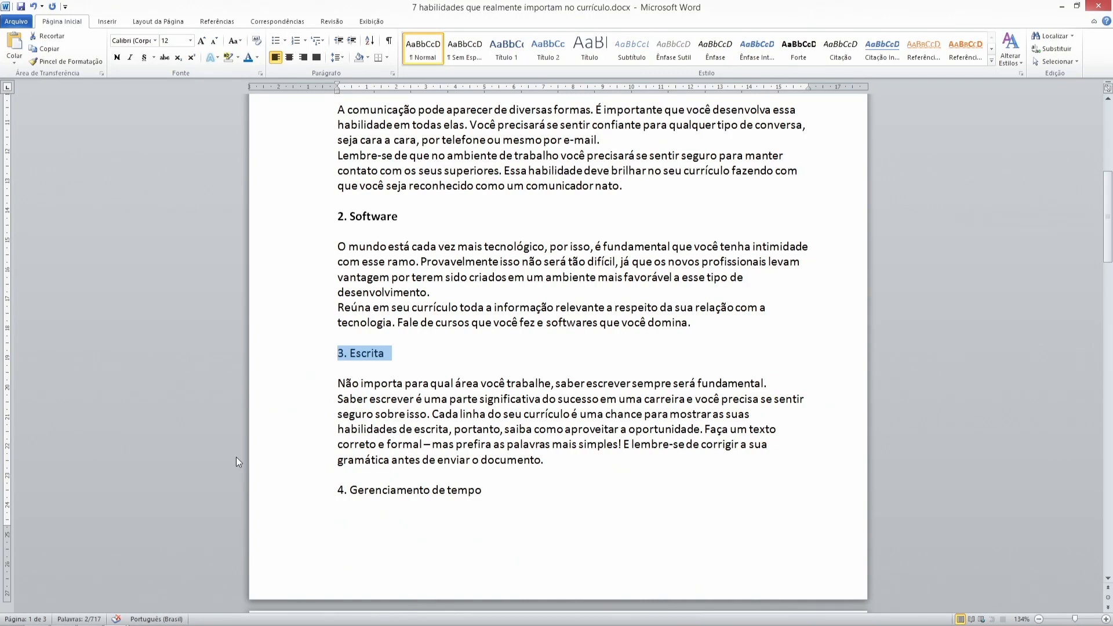
key("ctrl+n")
scroll(353, 371, "down", 3)
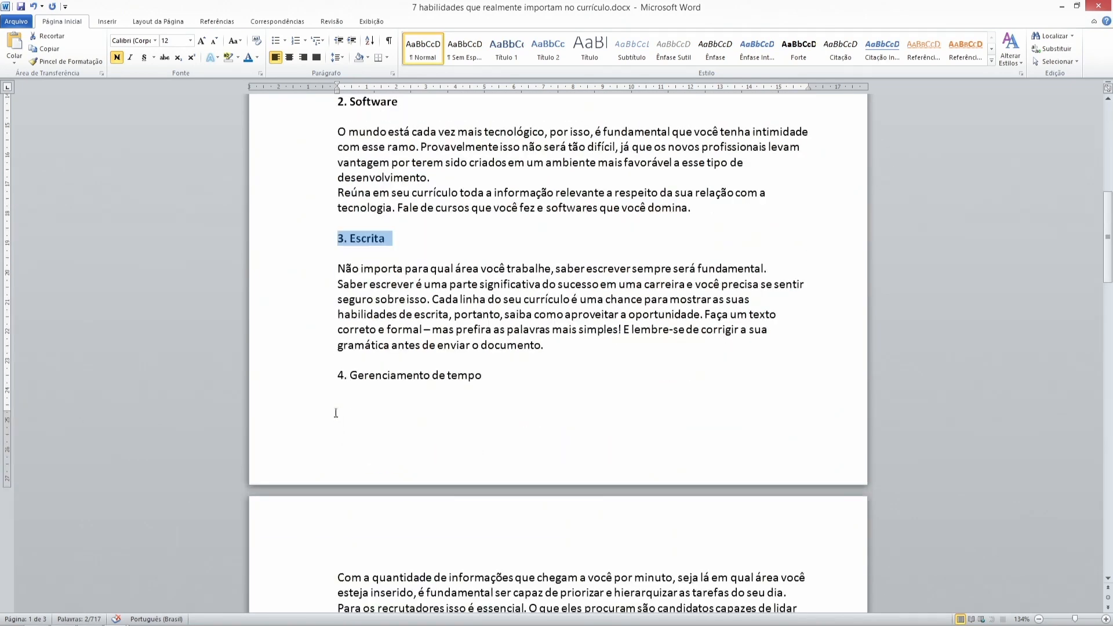
left_click(335, 378)
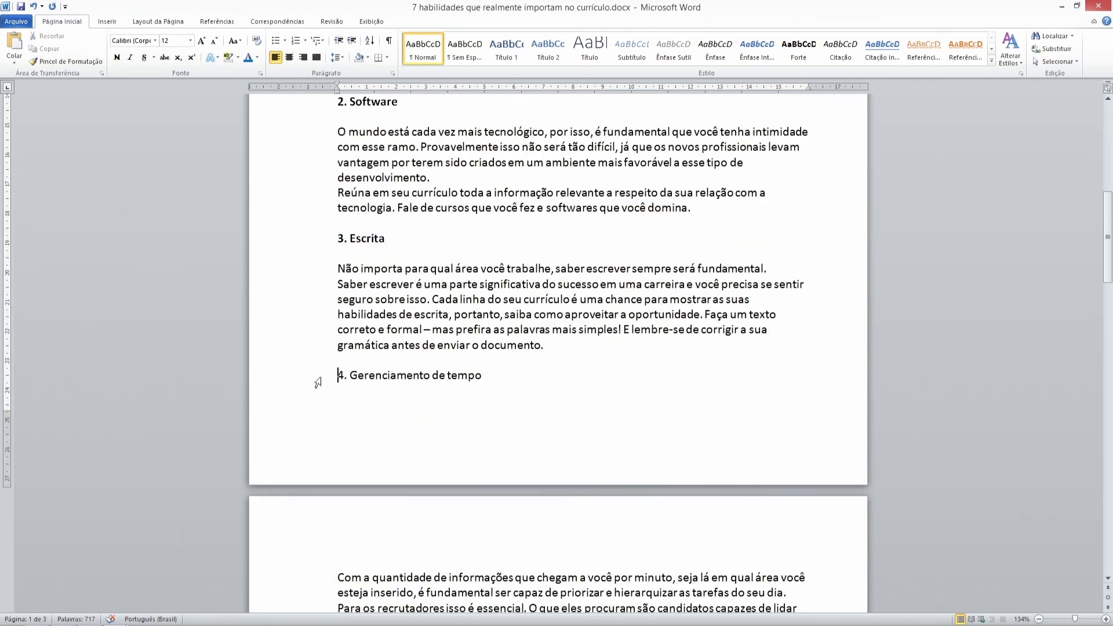
left_click(313, 380)
key("ctrl+n")
Make the section headings "5. Networking", "6. Liderança" and "7. Integridade" bold and return to the document's start
scroll(304, 418, "down", 6)
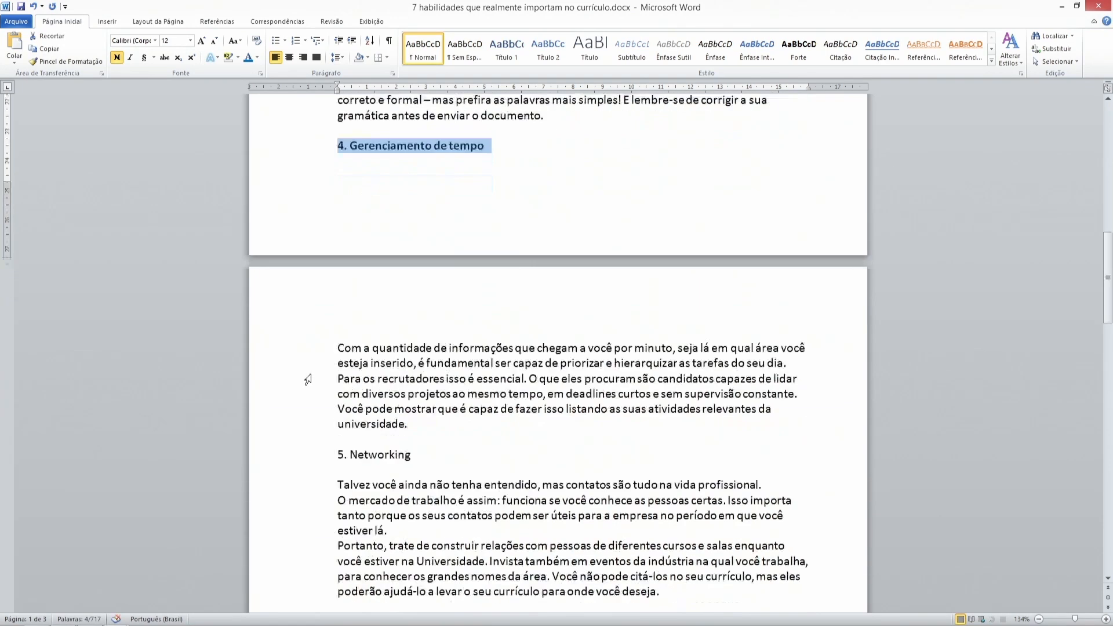
left_click(300, 462)
key("ctrl+n")
scroll(302, 463, "down", 5)
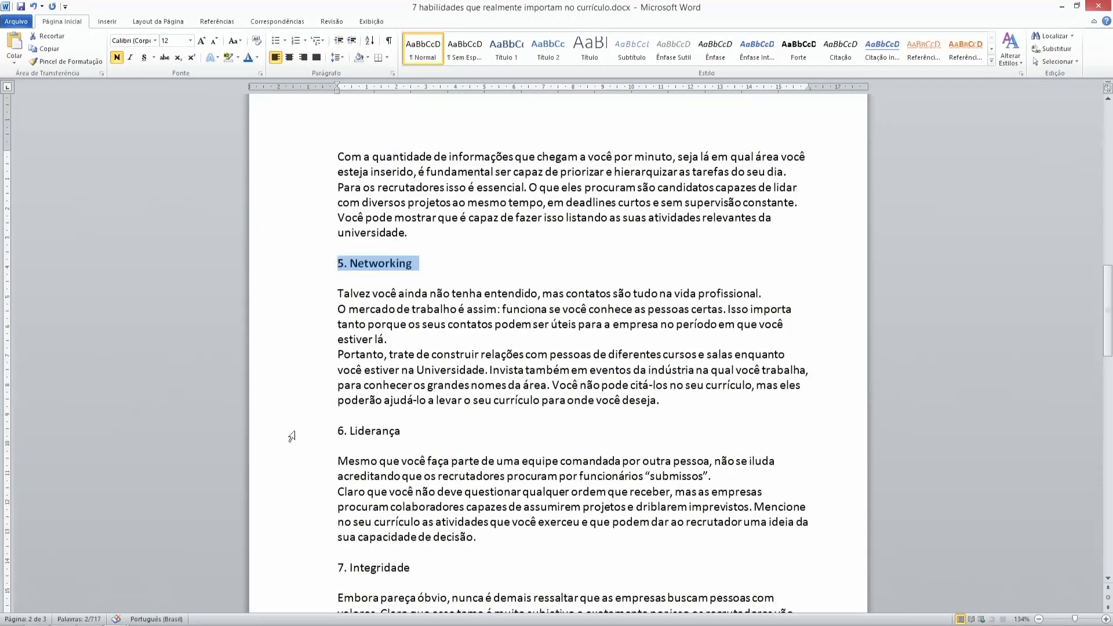
left_click(293, 434)
key("ctrl+n")
scroll(295, 434, "down", 4)
left_click(303, 380)
key("ctrl+n")
scroll(303, 382, "up", 8)
scroll(302, 384, "up", 12)
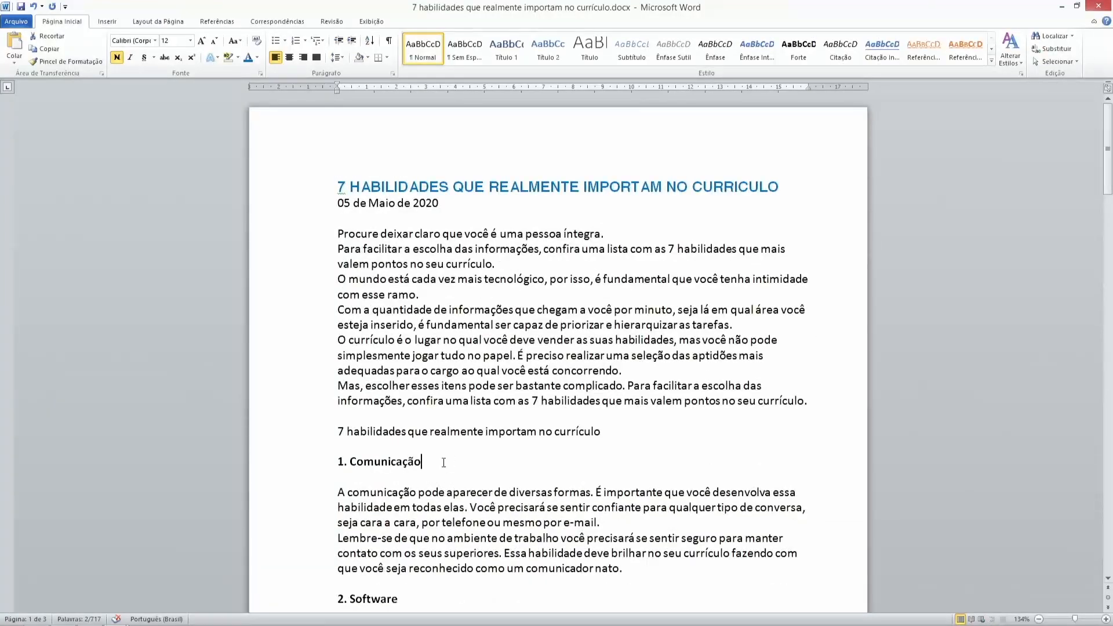
Justify the introductory paragraphs from "Procure deixar claro" through the one beginning "Mas, escolher esses itens"
scroll(444, 462, "down", 2)
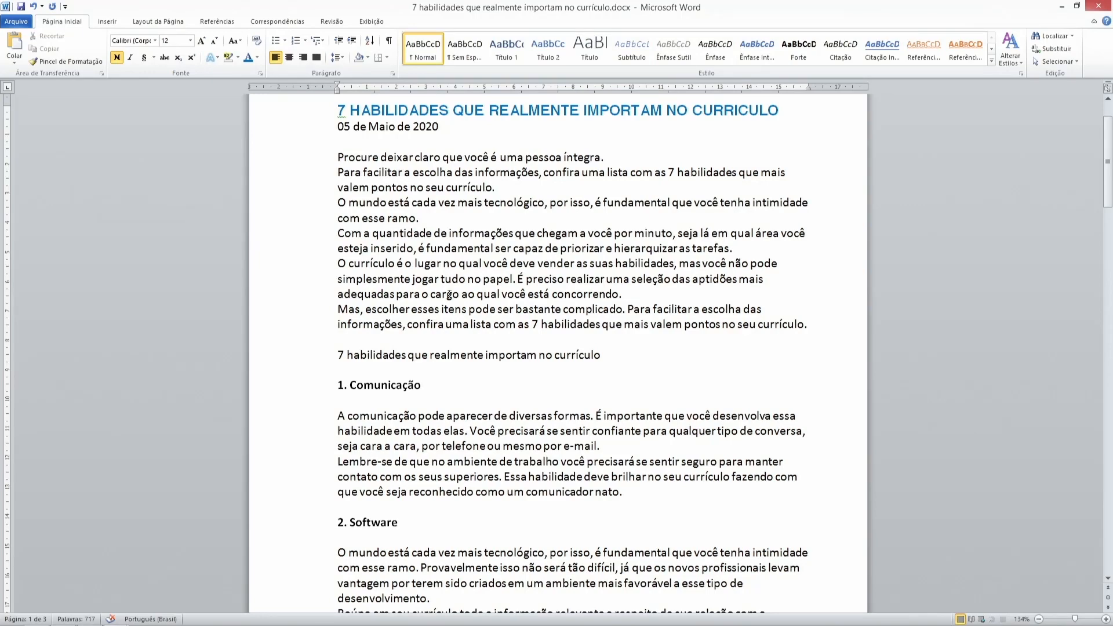
scroll(399, 224, "up", 1)
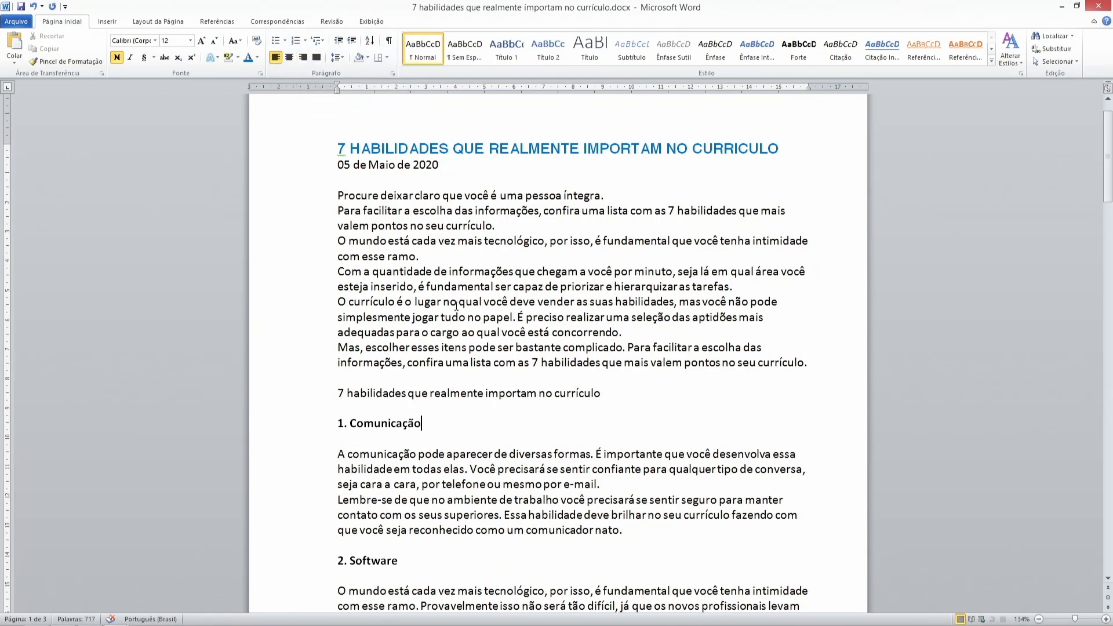
left_click_drag(337, 194, 816, 366)
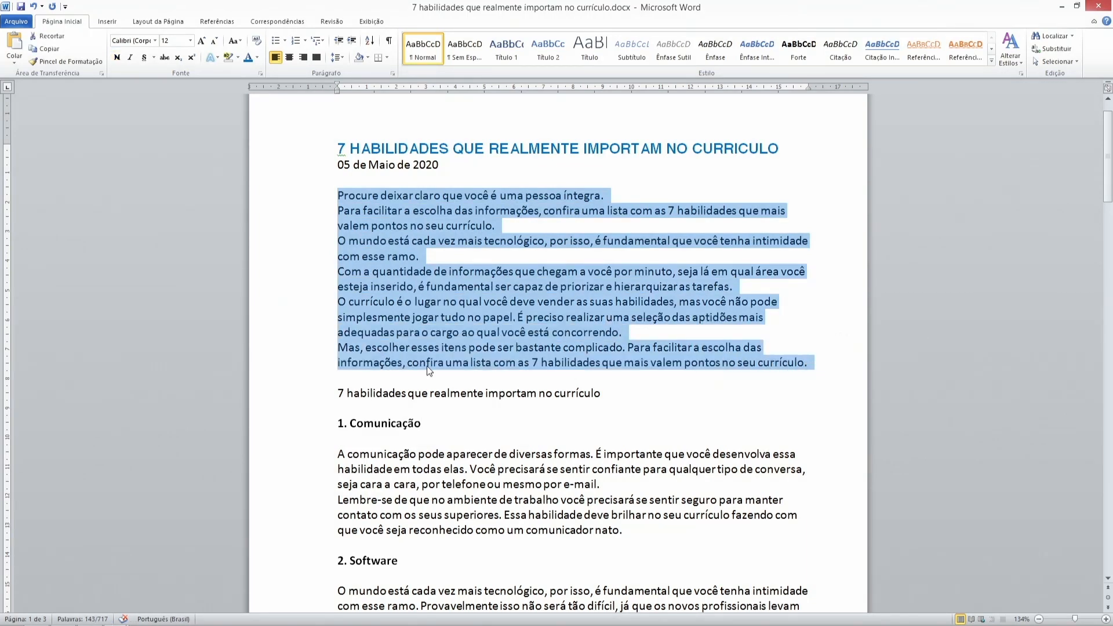
left_click(320, 59)
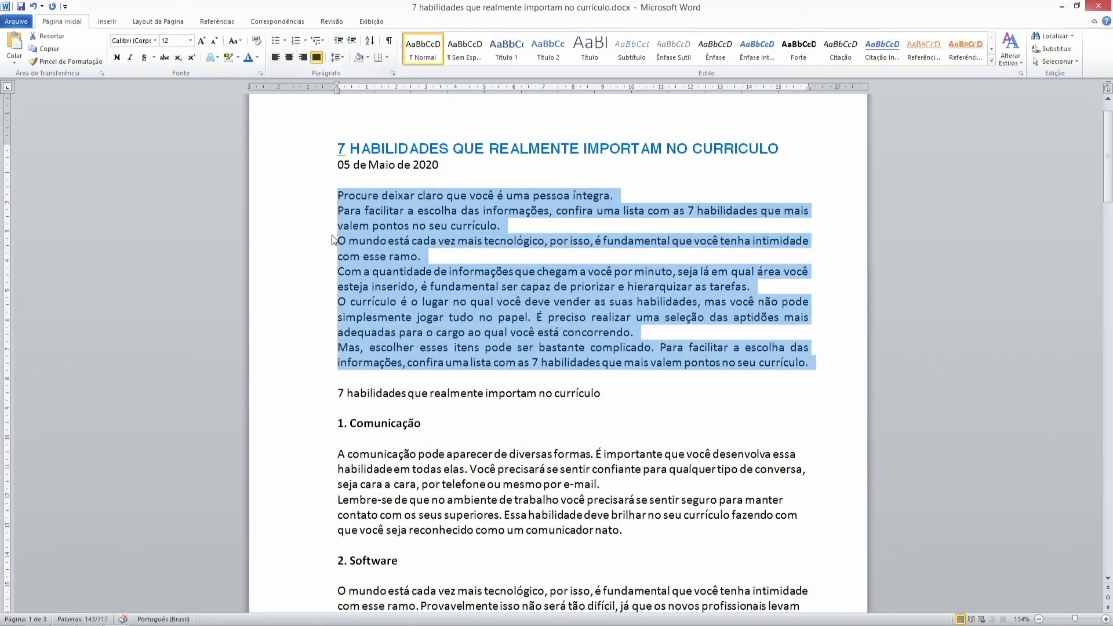
left_click(665, 226)
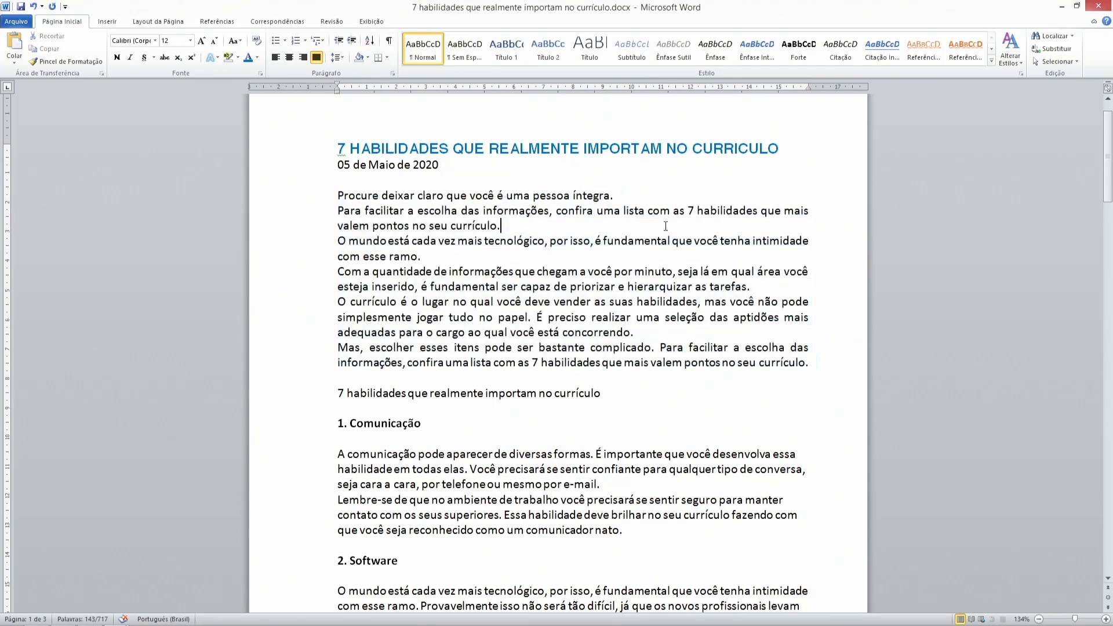
Try right and centred alignment on the introductory paragraphs, returning them to justified alignment
left_click(335, 197)
mouse_move(812, 86)
left_mouse_down()
mouse_move(793, 86)
mouse_move(807, 86)
left_mouse_up()
left_click_drag(336, 196, 837, 385)
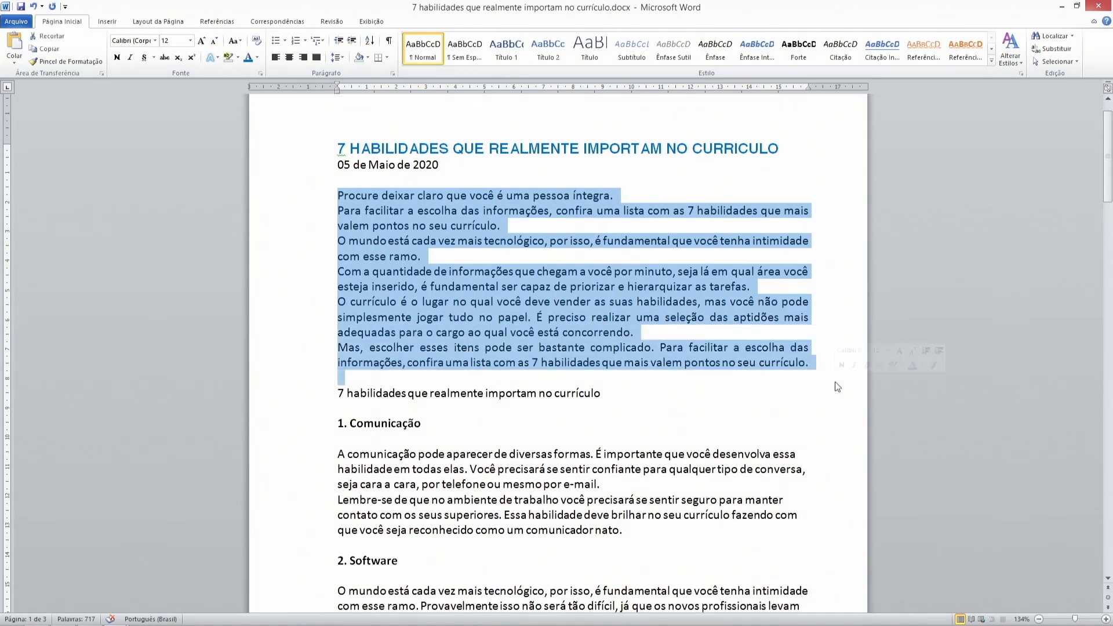
left_click(302, 58)
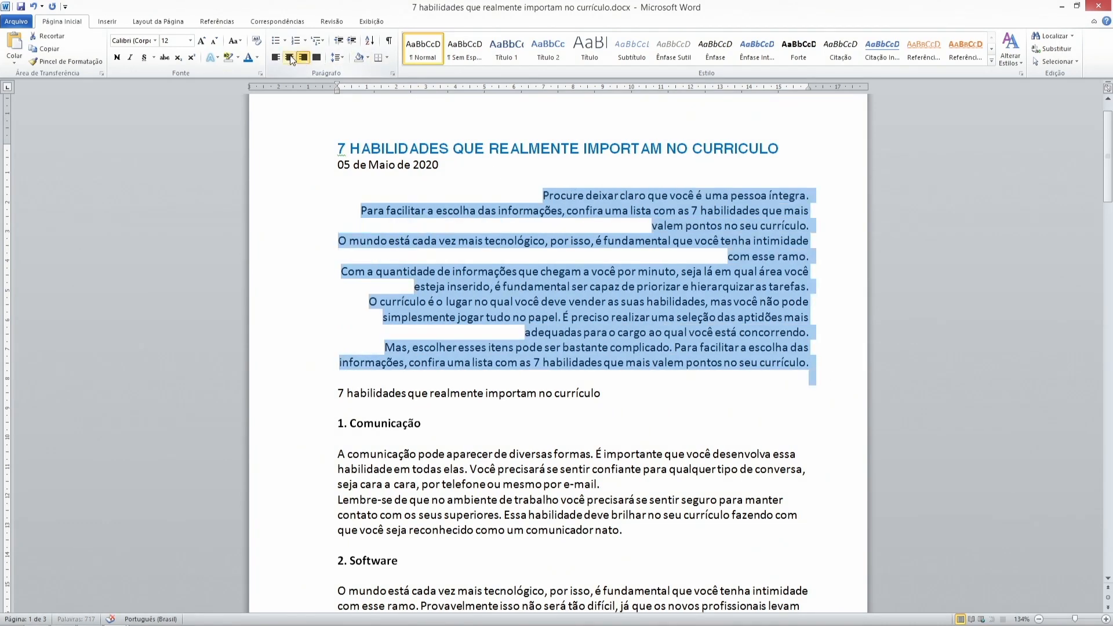
left_click(288, 57)
left_click(316, 57)
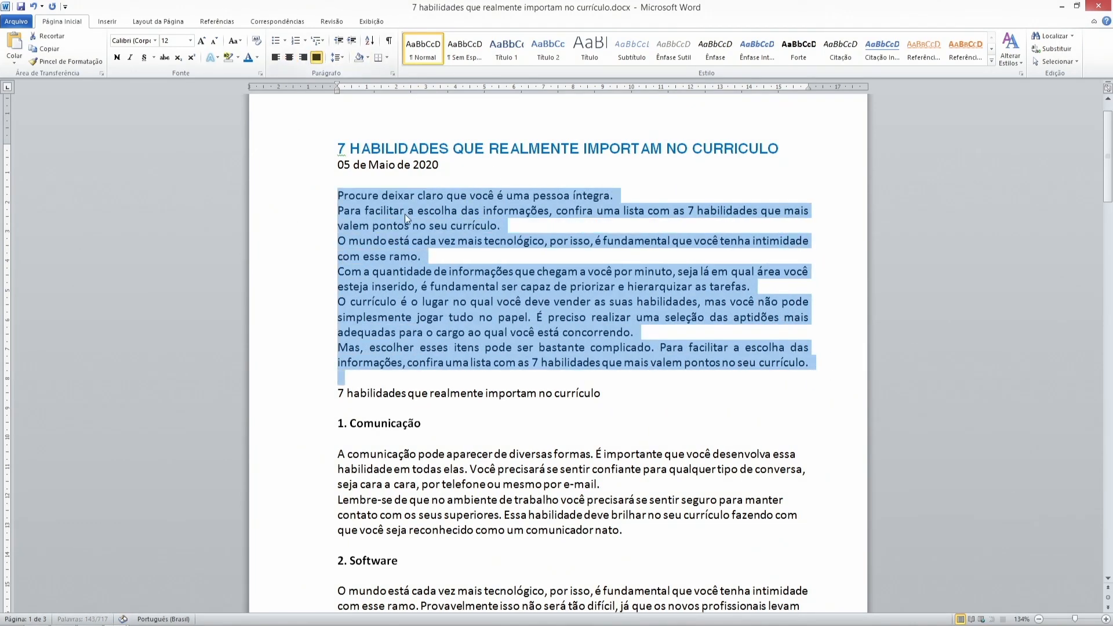
Centre the article's title line
left_click(307, 143)
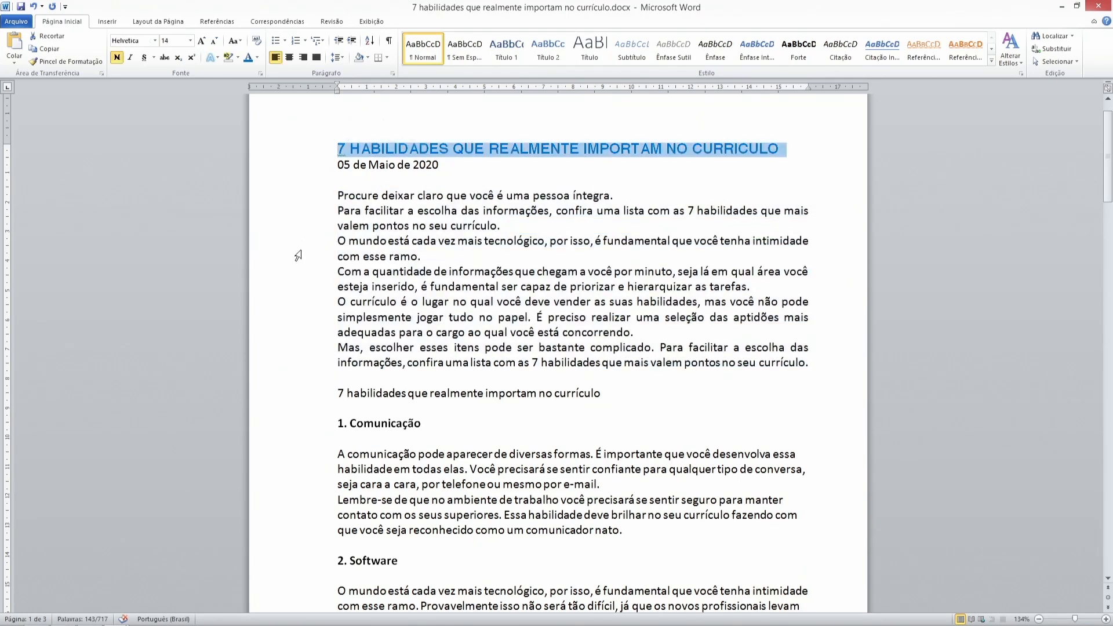
left_click(290, 58)
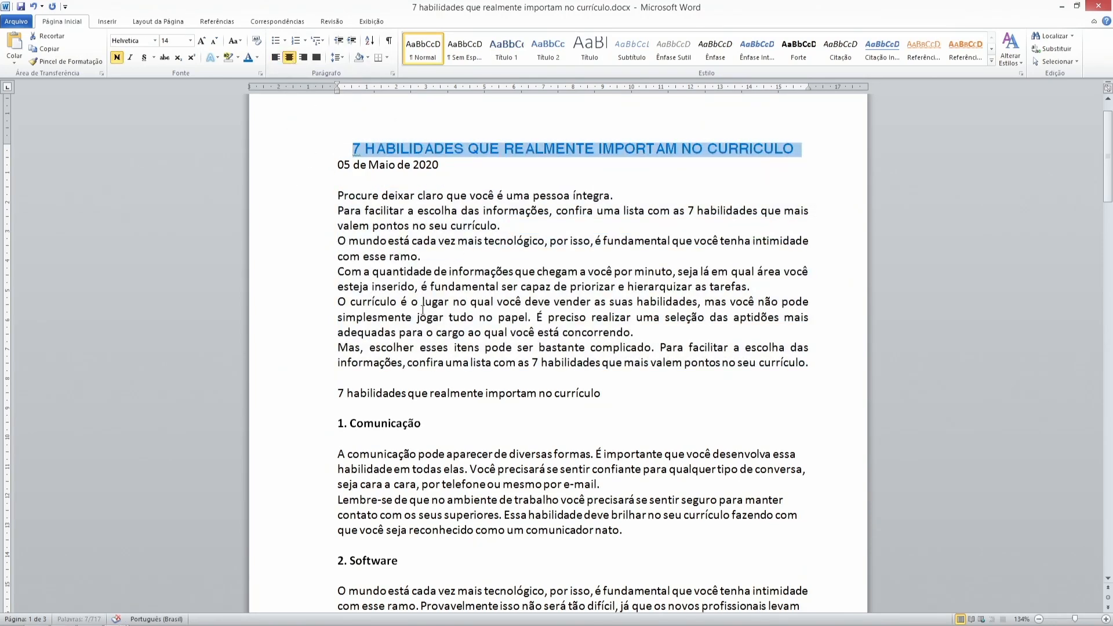
left_click(536, 271)
Right-align the date line "05 de Maio de 2020" beneath the title
left_click_drag(338, 162, 444, 166)
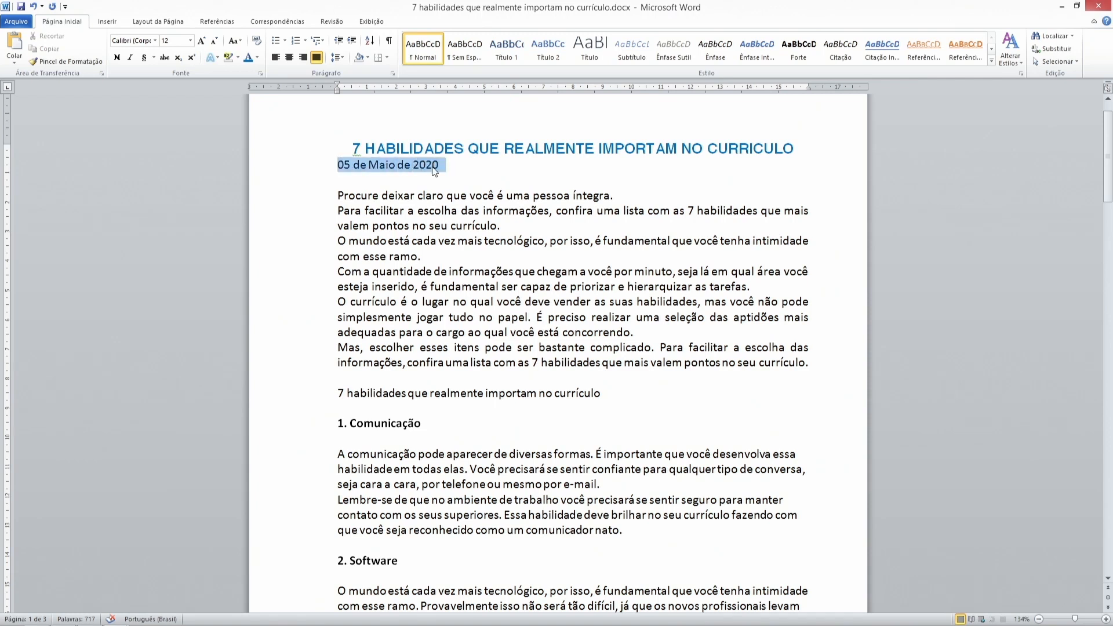
left_click(302, 58)
left_click(736, 166)
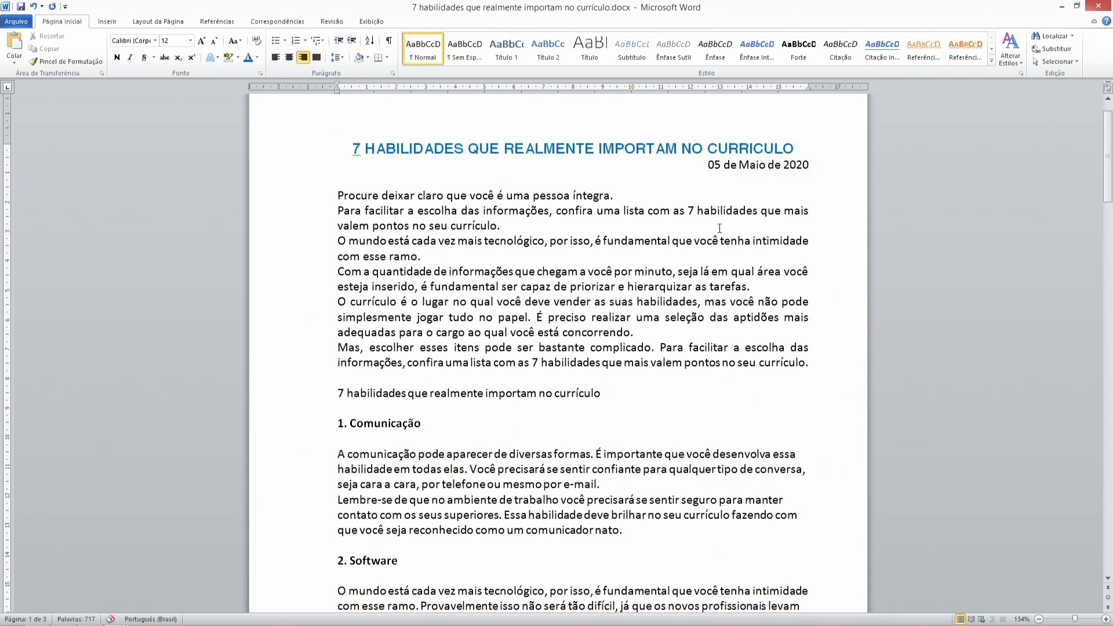
Set the font size of the date line "05 de Maio de 2020" to 8
left_click_drag(708, 165, 811, 165)
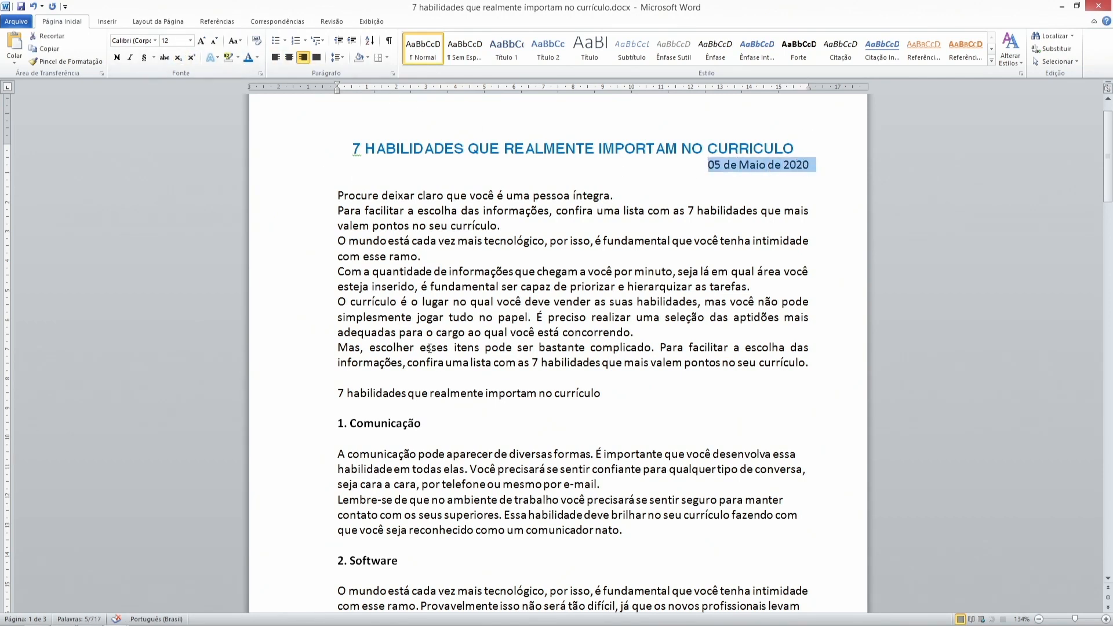
left_click(172, 43)
type("8")
key("Return")
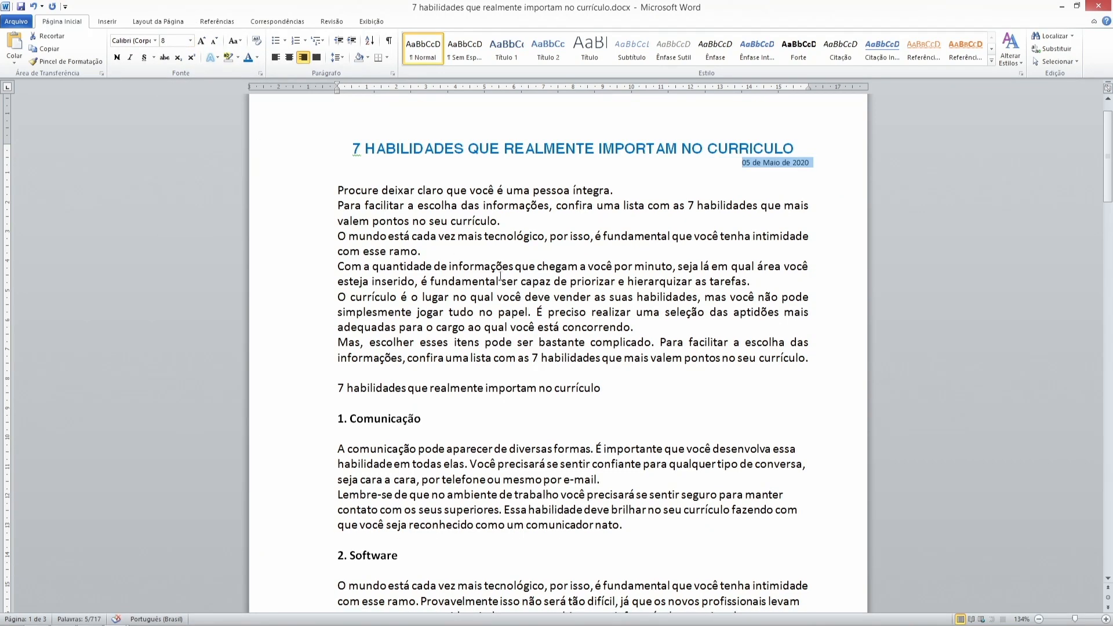
left_click(591, 281)
Insert a blank line between the article's title and the date line
left_click_drag(743, 164, 813, 164)
left_click(764, 175)
left_click(736, 164)
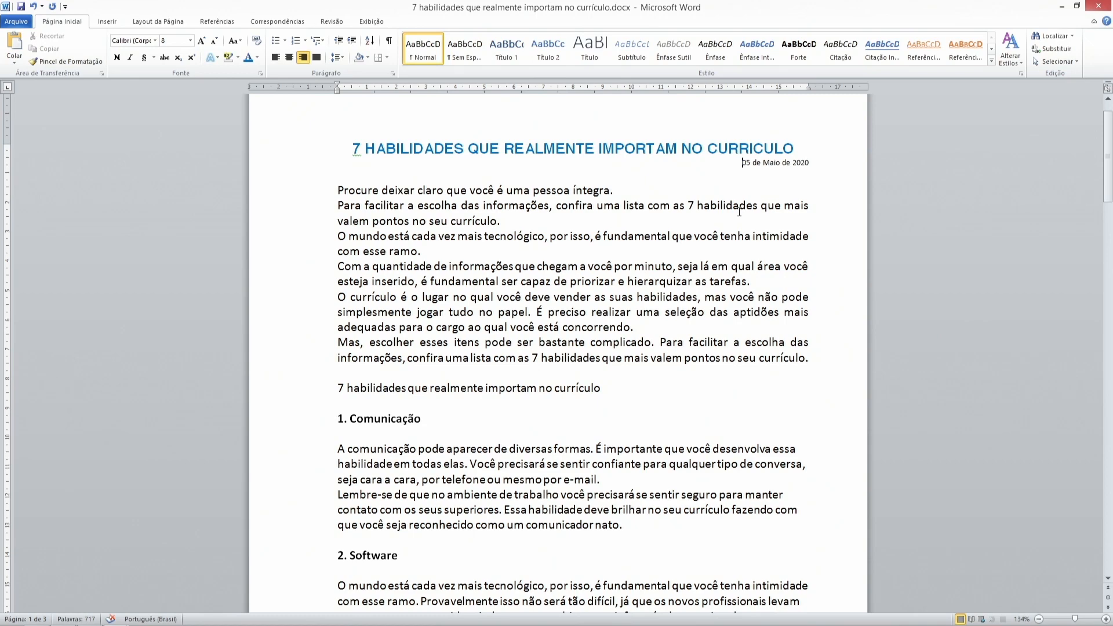
key("Return")
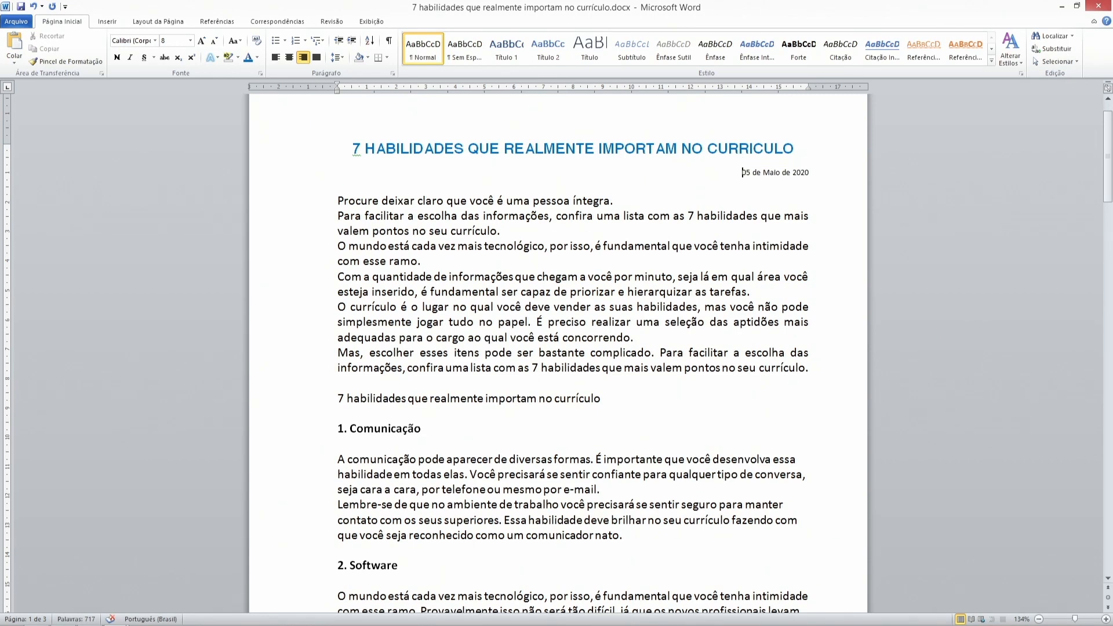
left_click(516, 239)
Set the line spacing of the introductory paragraphs, from "Procure deixar claro" through "Mas, escolher esses itens", to 2,0
scroll(516, 239, "down", 3)
scroll(263, 158, "up", 1)
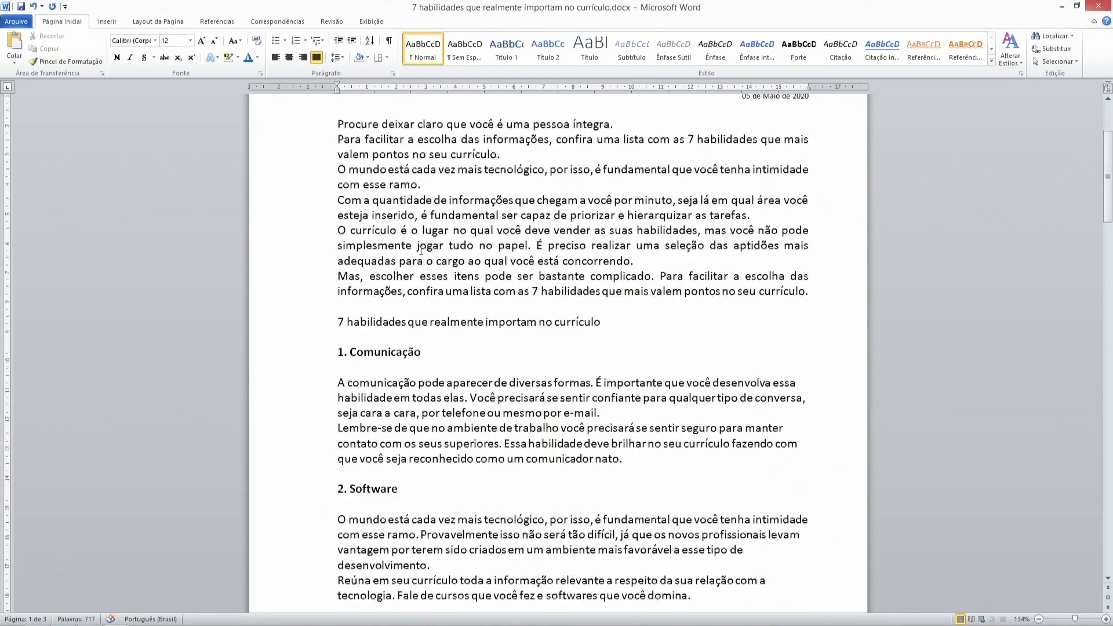
scroll(263, 158, "up", 3)
left_click_drag(336, 238, 817, 405)
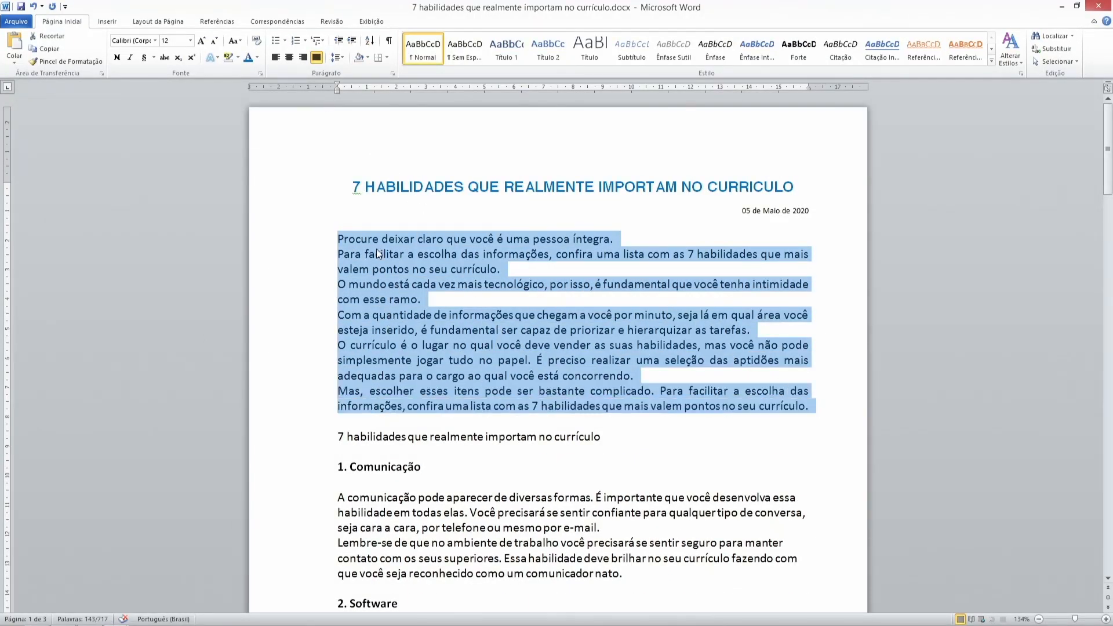
left_click(338, 58)
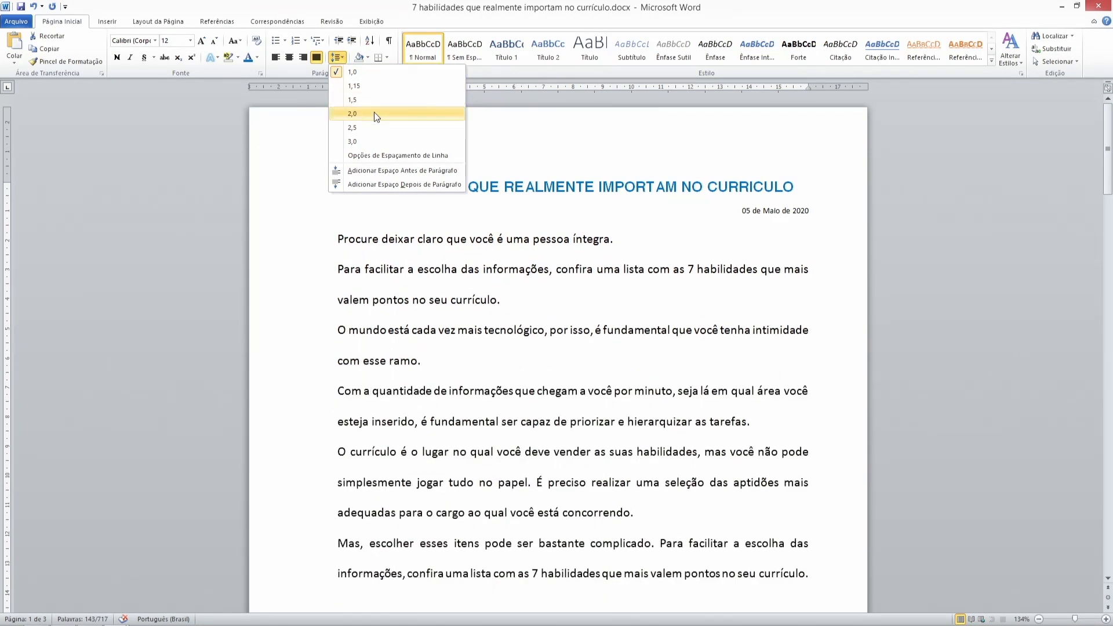
left_click(374, 112)
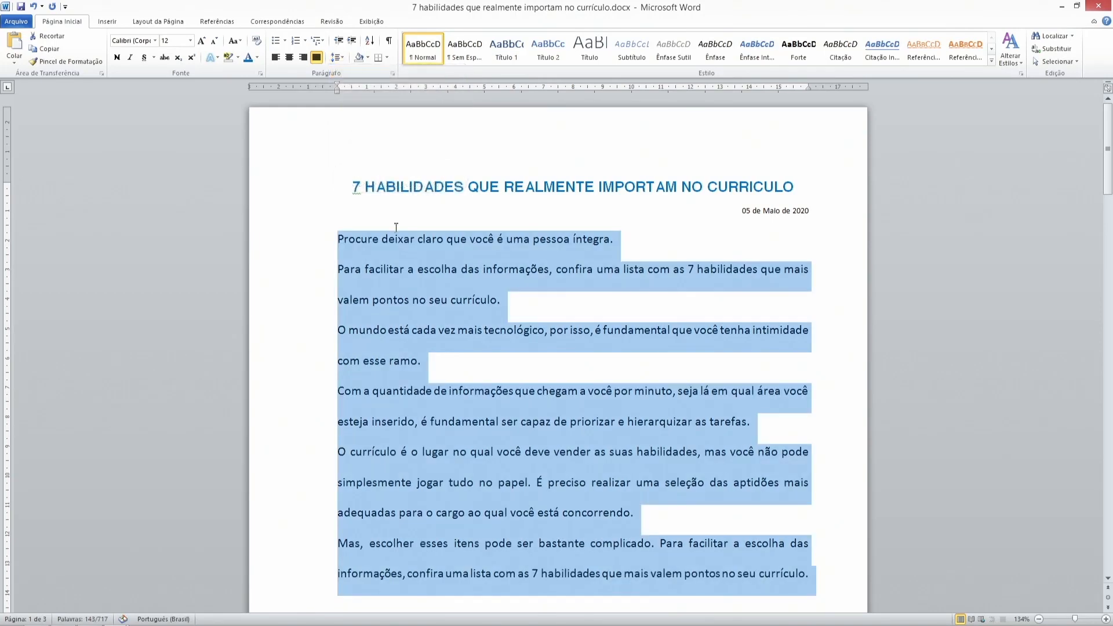
left_click(362, 239)
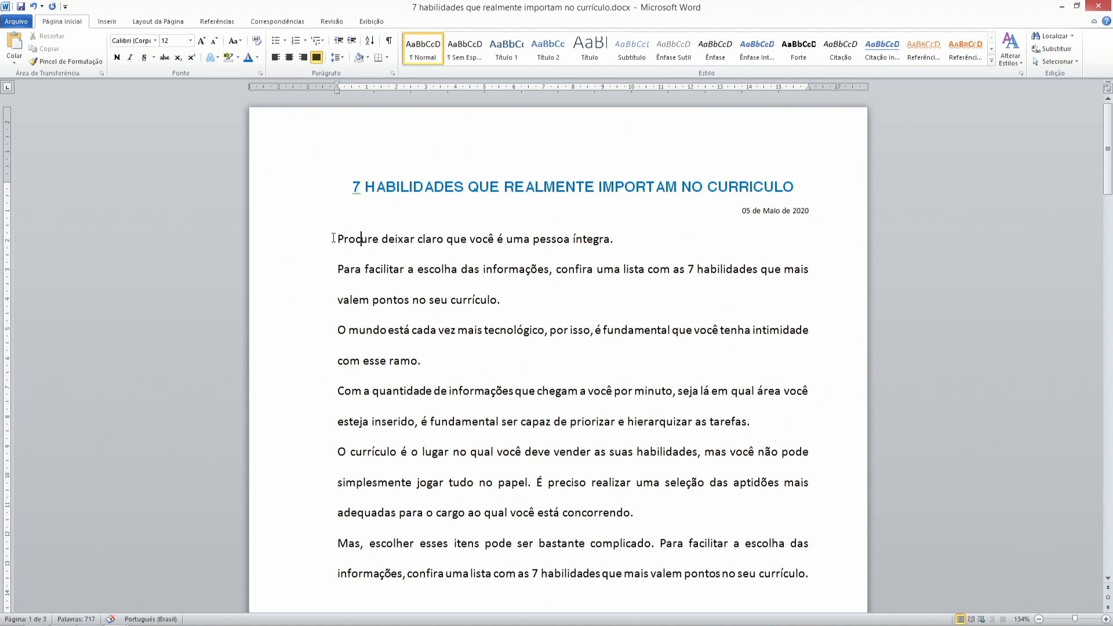
Set the line spacing of the introductory paragraphs to 1,5
left_click_drag(334, 238, 817, 536)
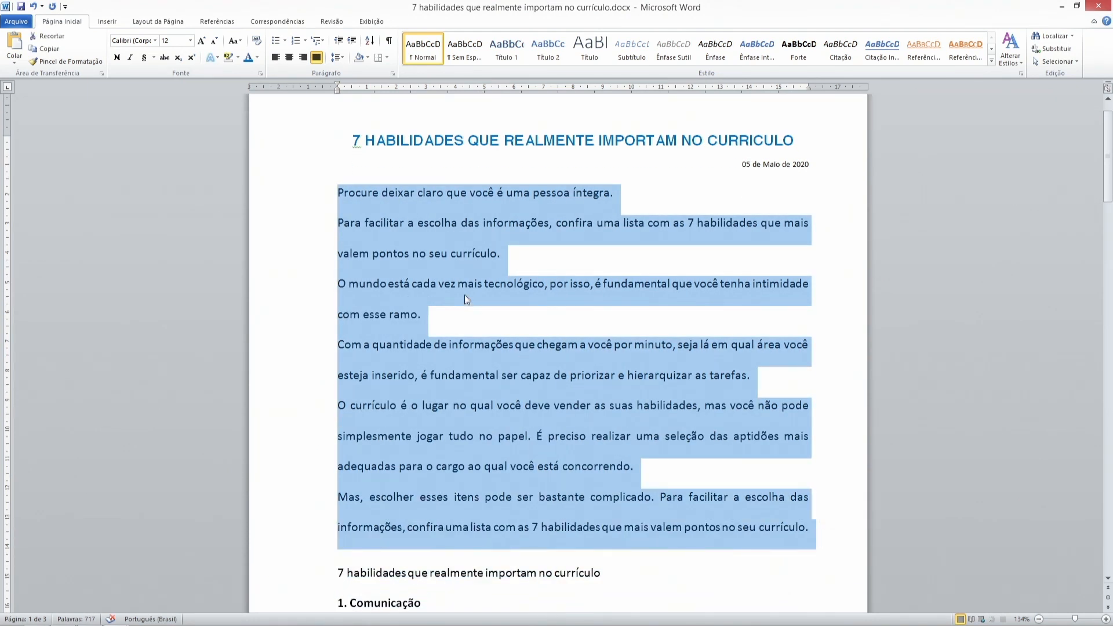
scroll(437, 249, "up", 1)
left_click(339, 60)
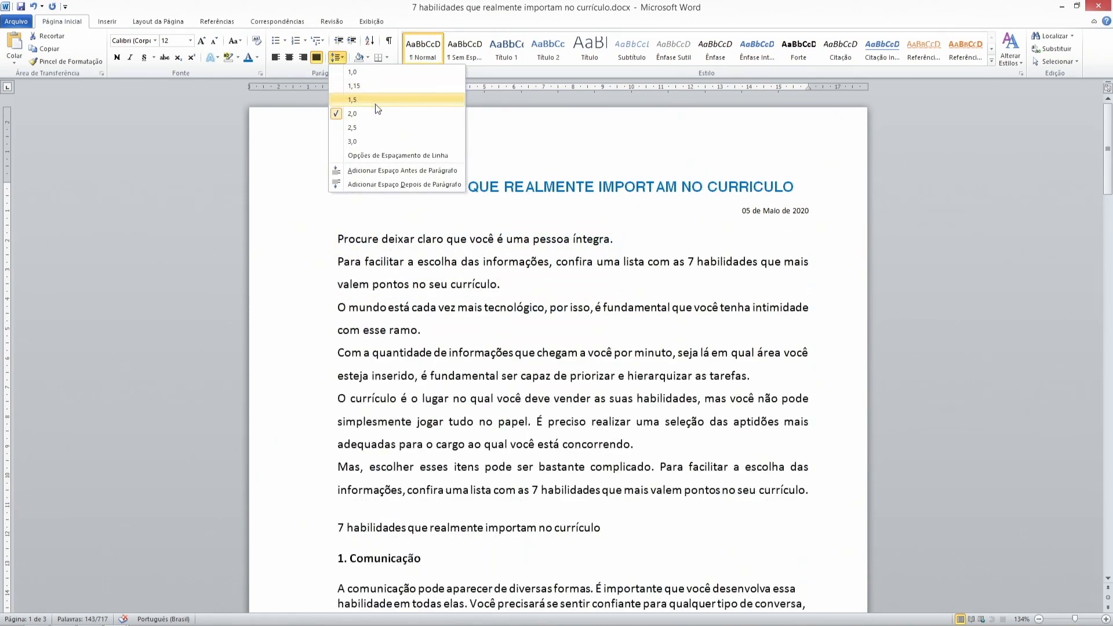
left_click(351, 96)
left_click(387, 260)
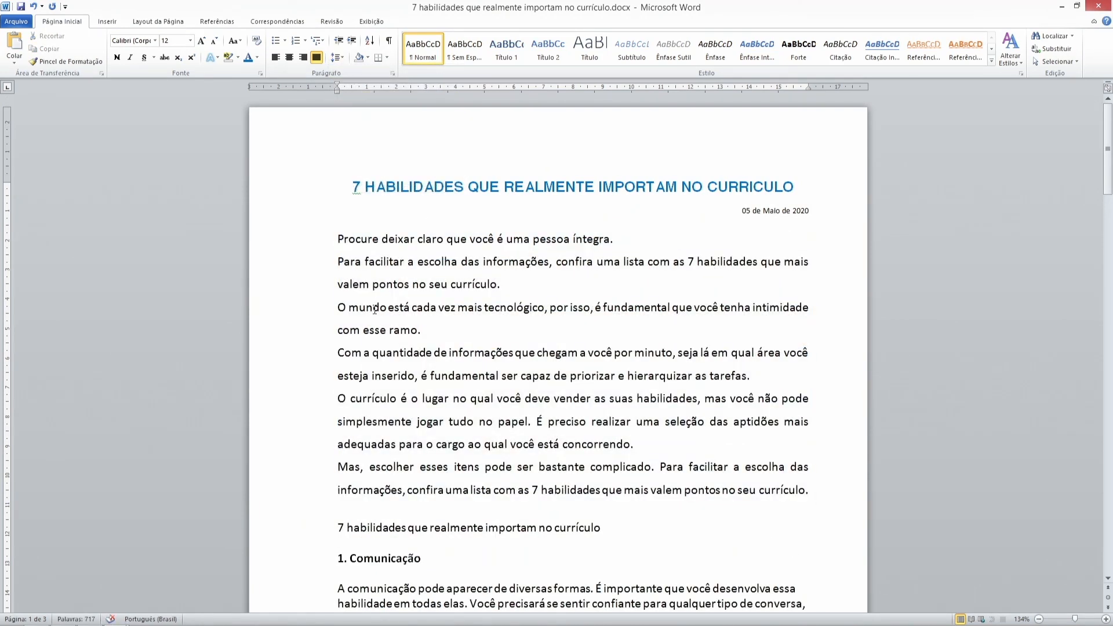
Apply a "Primeira linha" special indent of 1,25 cm to the introductory paragraphs
scroll(374, 310, "down", 2)
left_click_drag(335, 164, 810, 411)
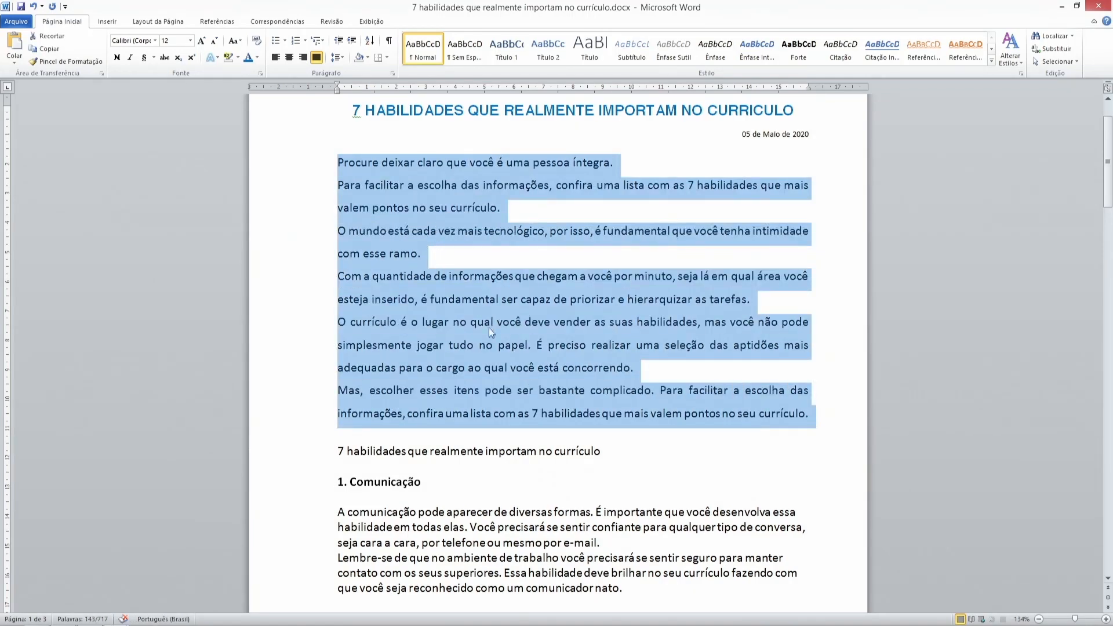
left_click(386, 302)
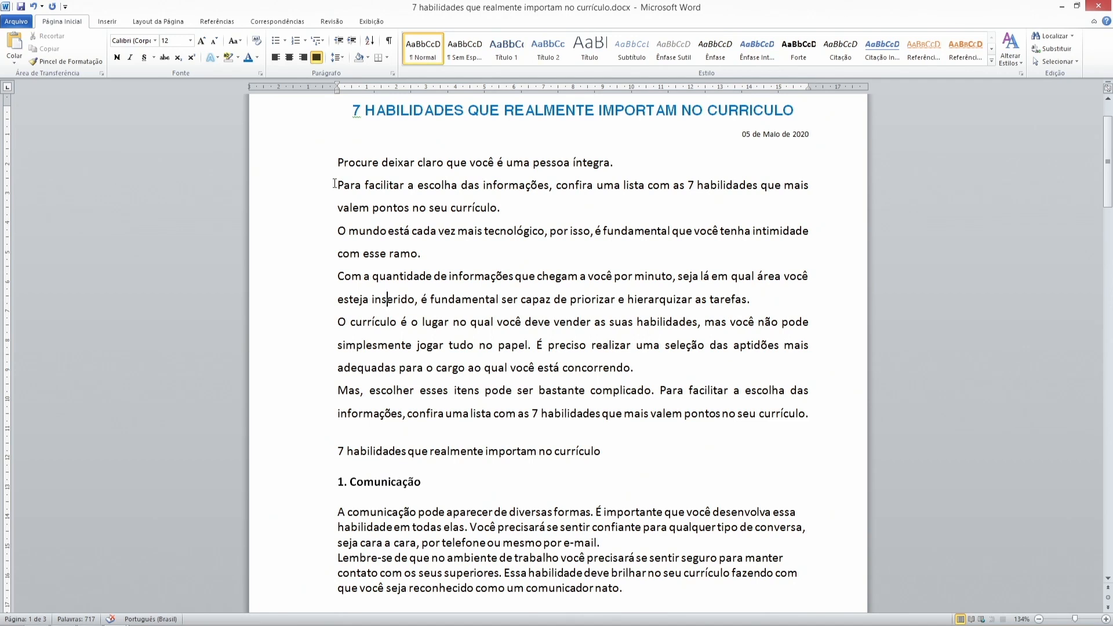
left_click_drag(335, 164, 760, 407)
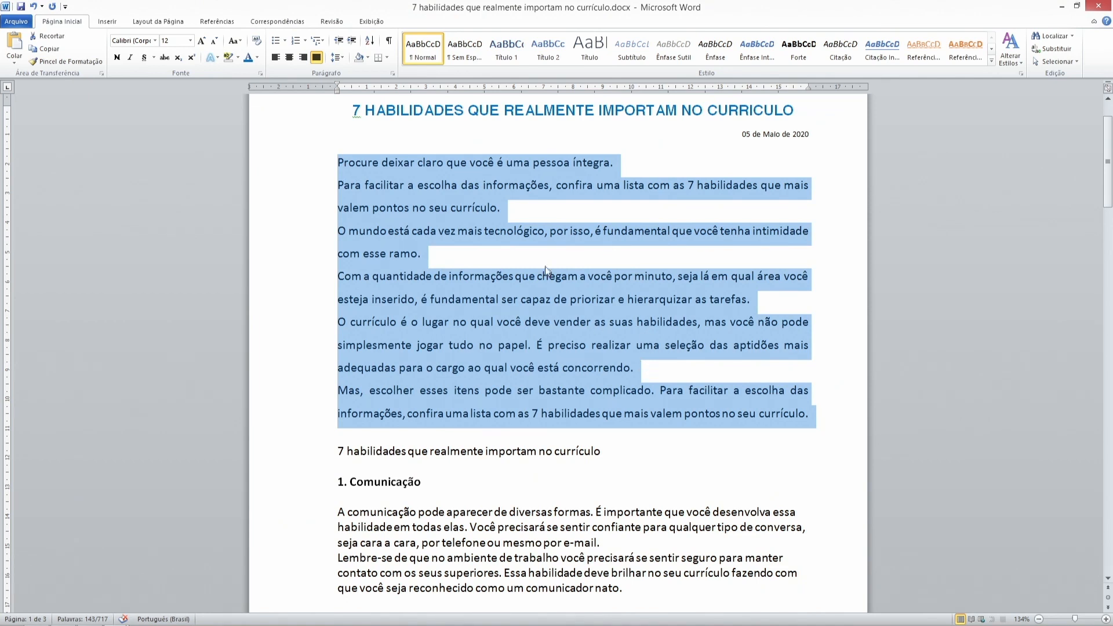
left_click(393, 74)
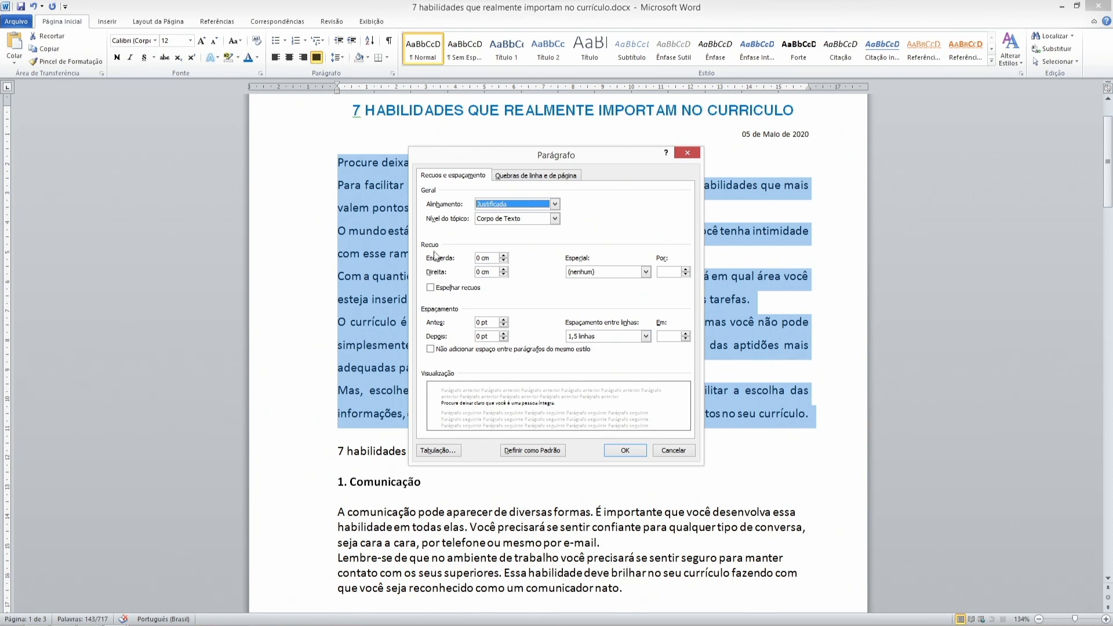
left_click(594, 271)
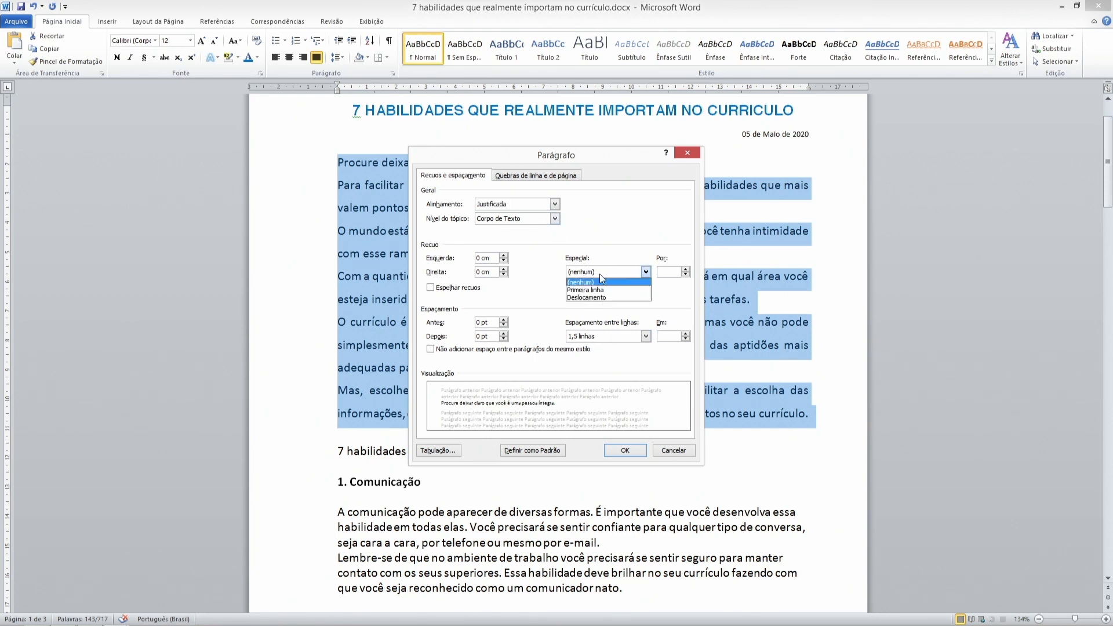
left_click(625, 291)
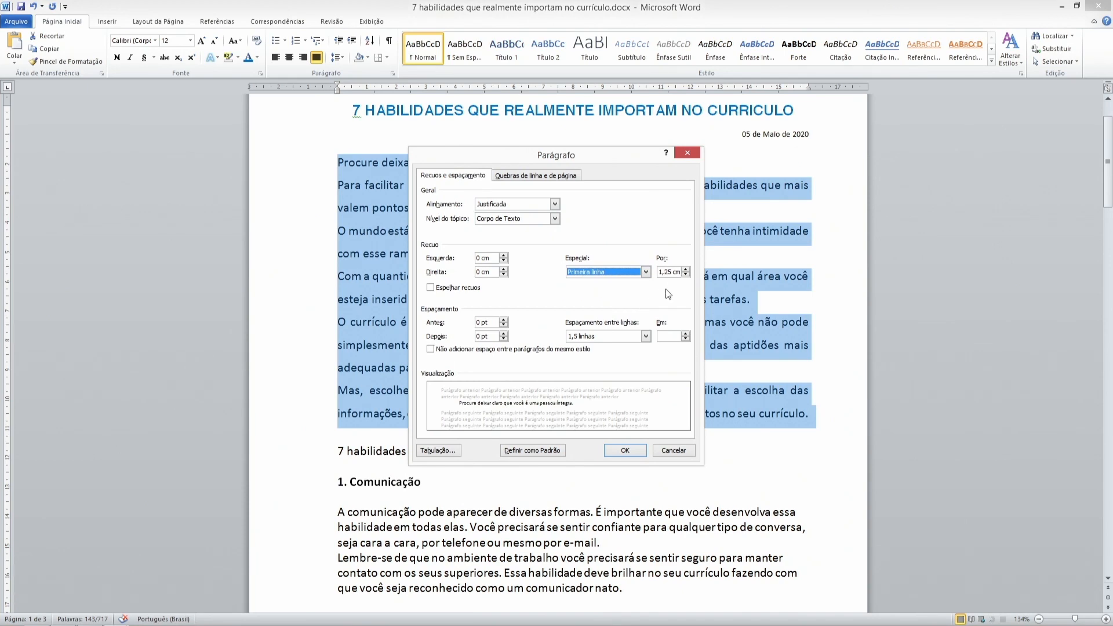
left_click(625, 450)
left_click(489, 278)
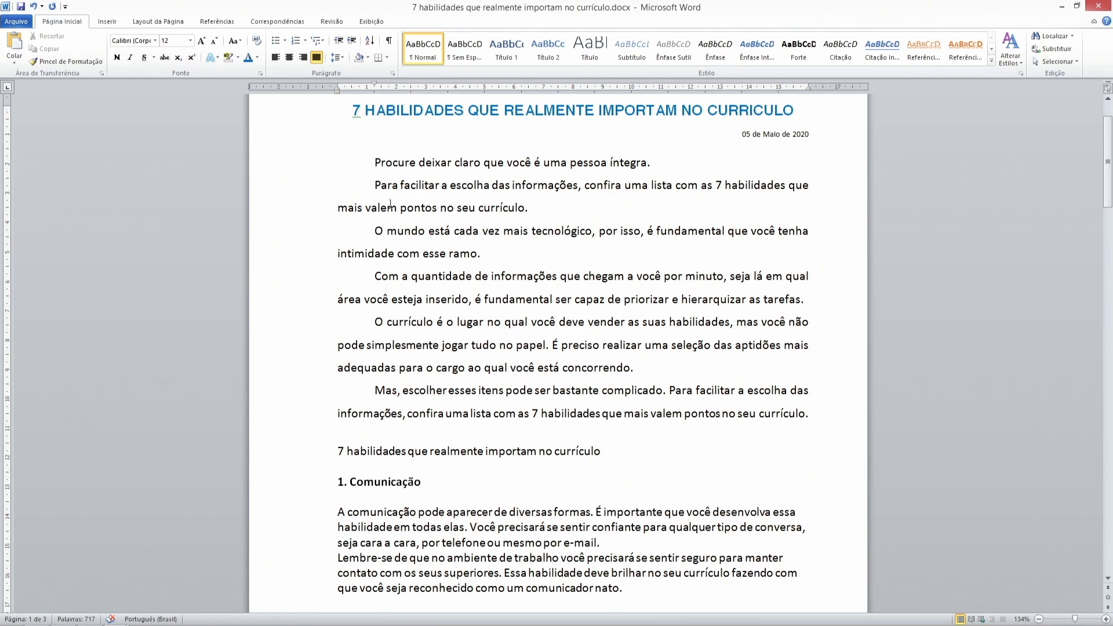
Apply a "Primeira linha" special indent of 1,25 cm to all text from "1. Comunicação" through the document's end
scroll(420, 359, "down", 1)
scroll(452, 321, "up", 1)
scroll(452, 320, "down", 1)
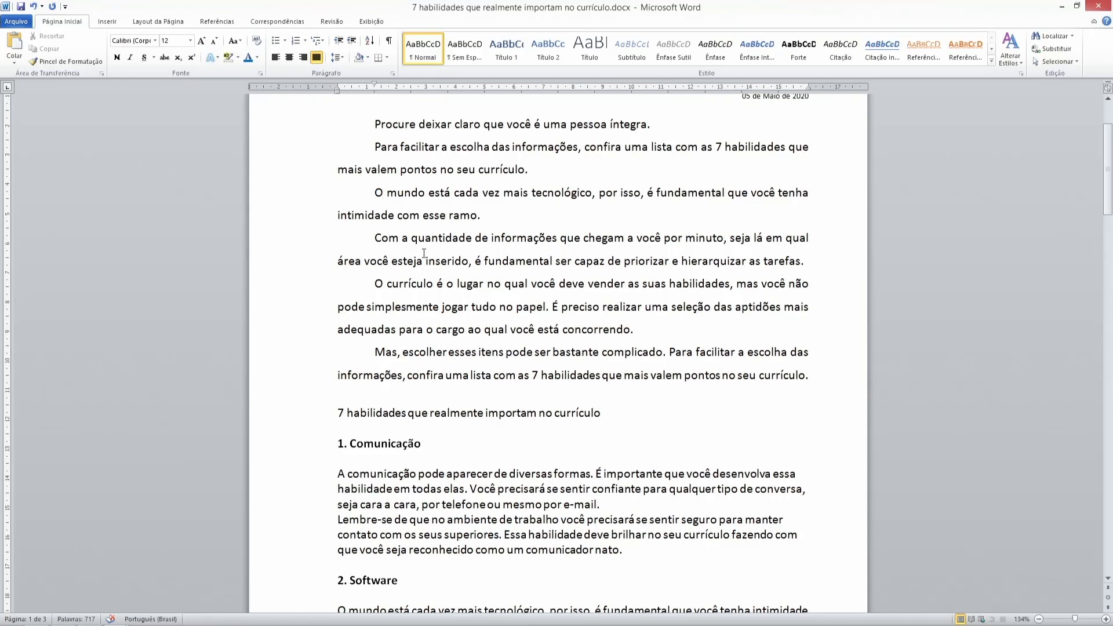
scroll(406, 305, "down", 2)
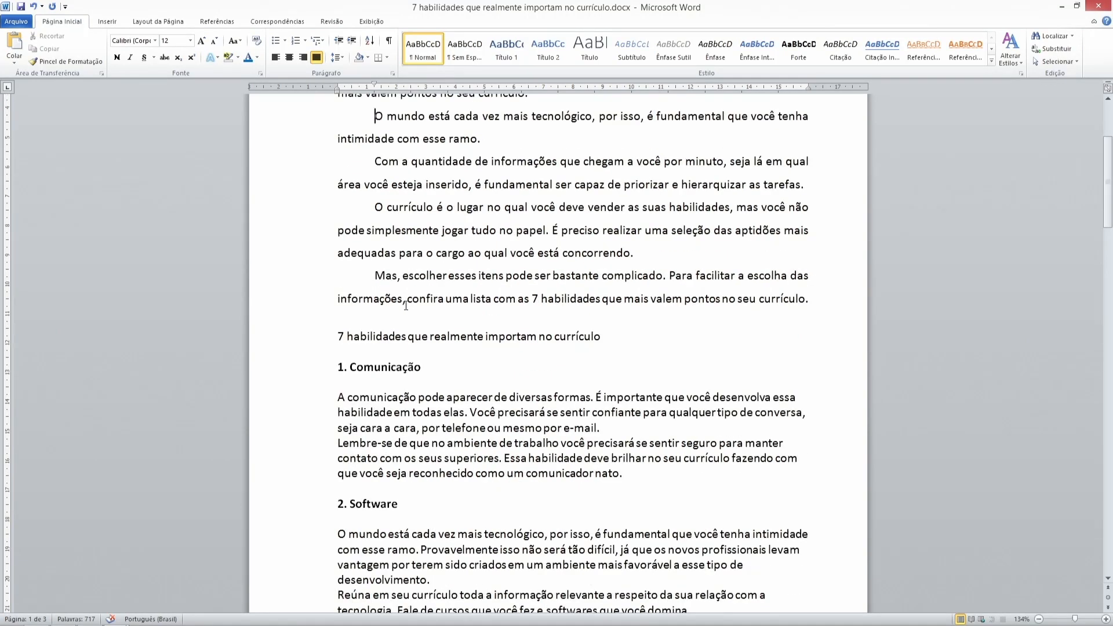
scroll(342, 360, "down", 3)
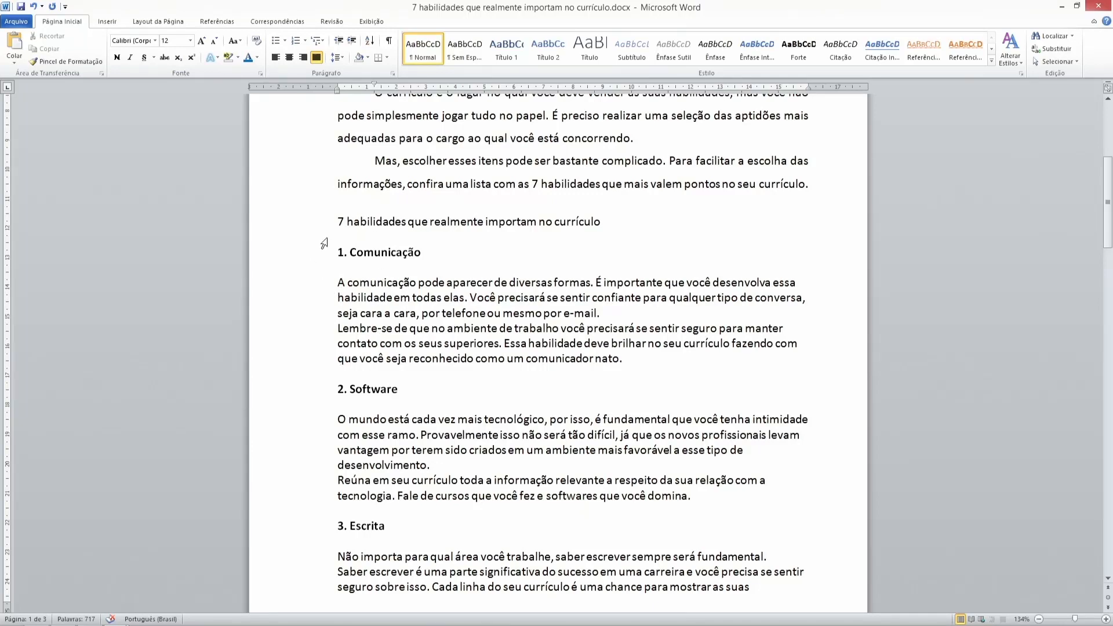
left_click_drag(322, 255, 343, 624)
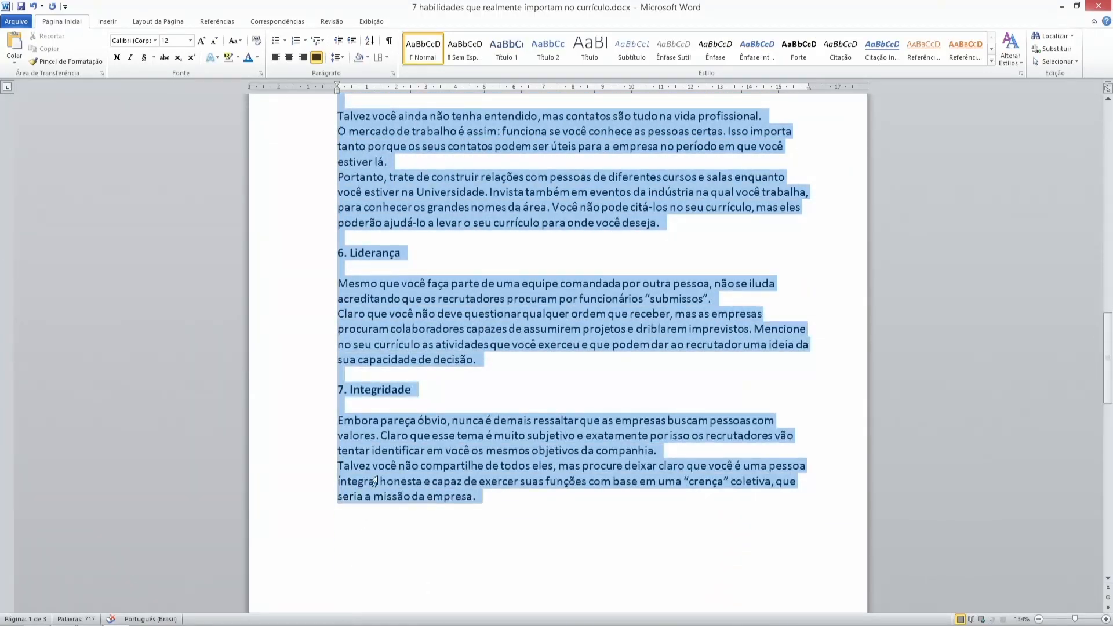
left_click(392, 73)
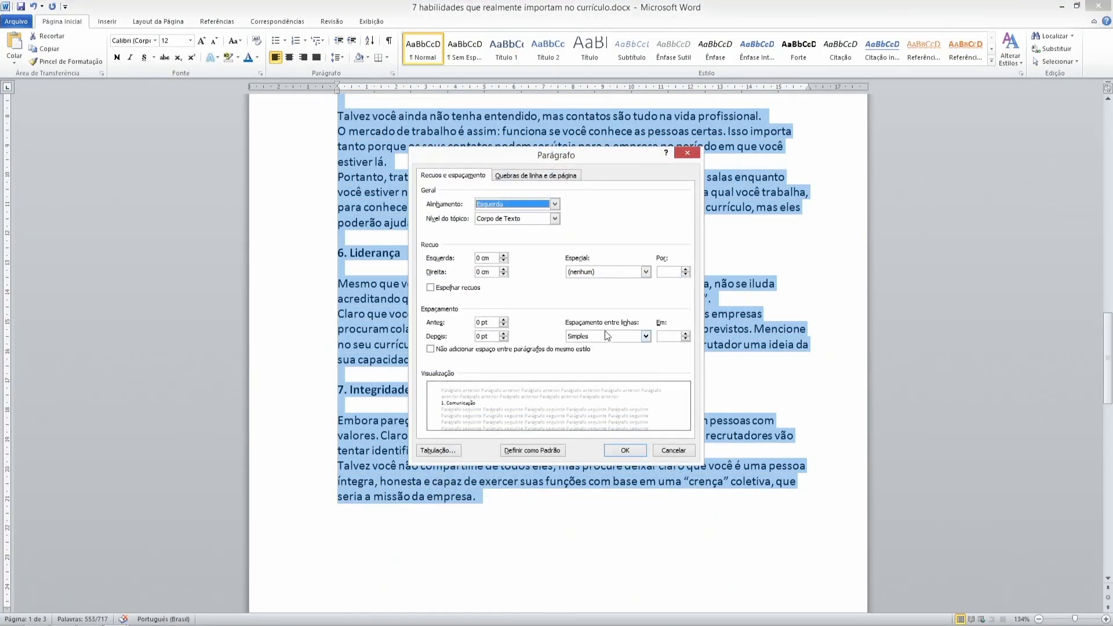
left_click(607, 271)
left_click(606, 286)
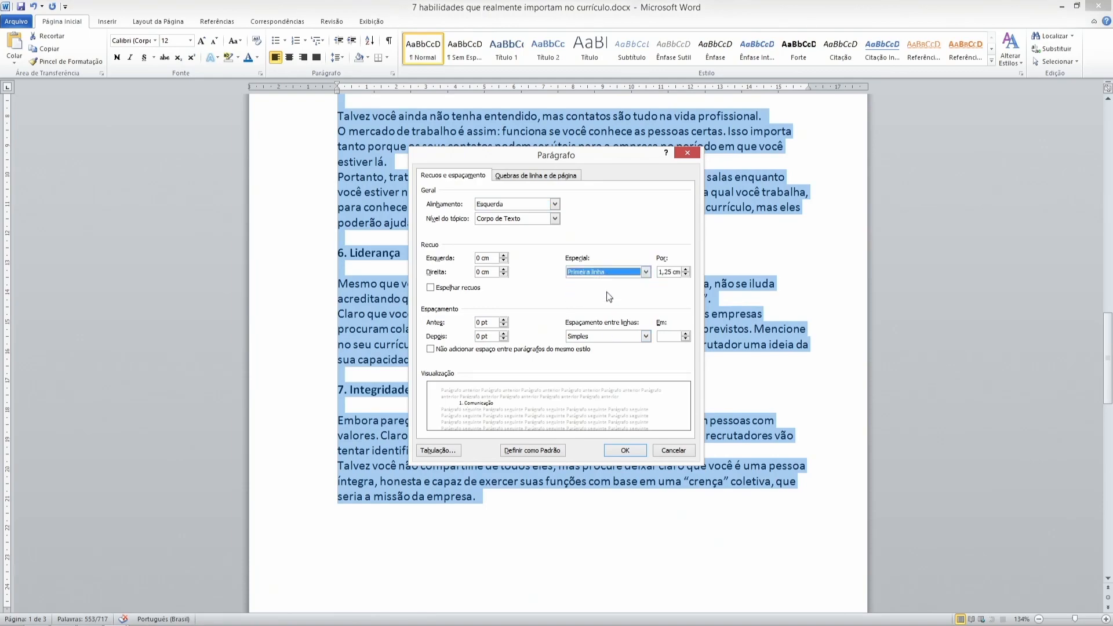
left_click(624, 450)
left_click(427, 356)
scroll(428, 356, "up", 15)
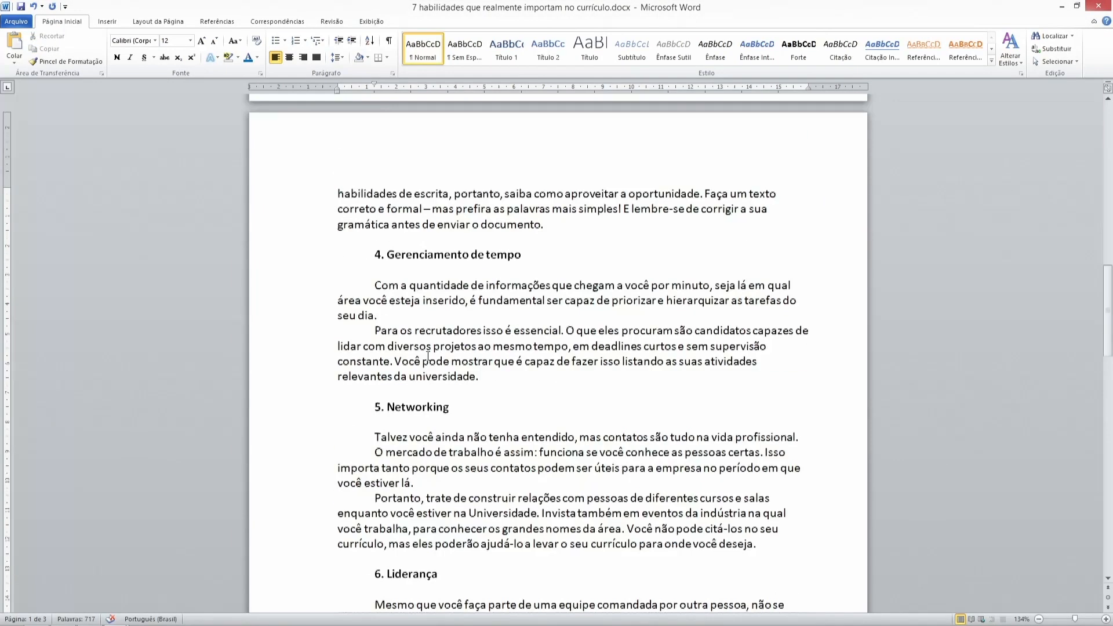
scroll(427, 355, "up", 8)
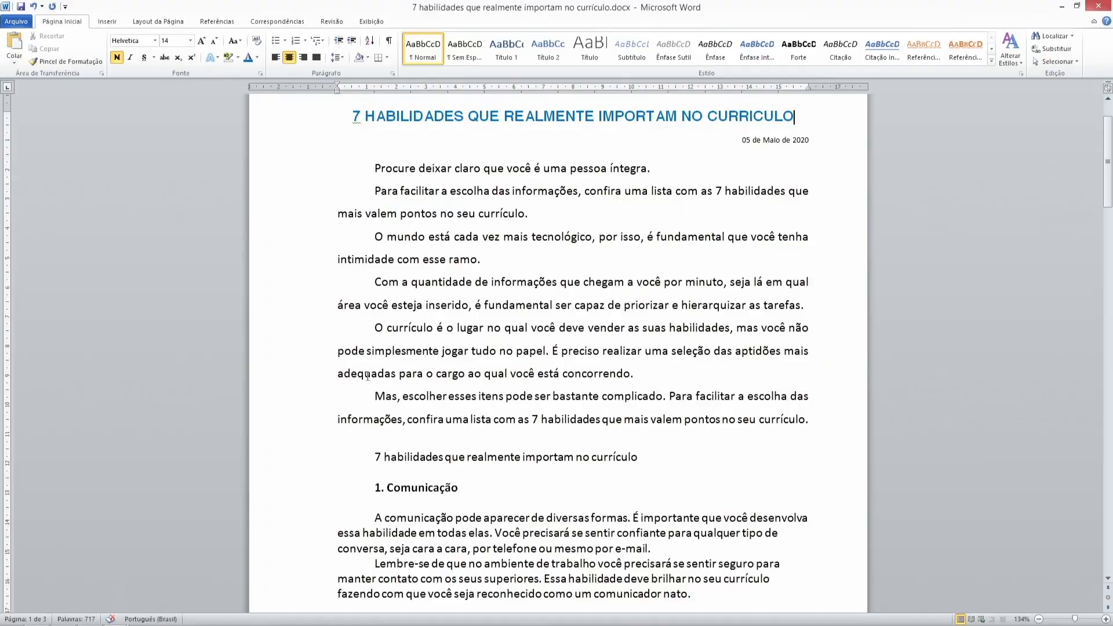
Add three blank lines above the "1. Comunicação" heading
scroll(367, 377, "down", 8)
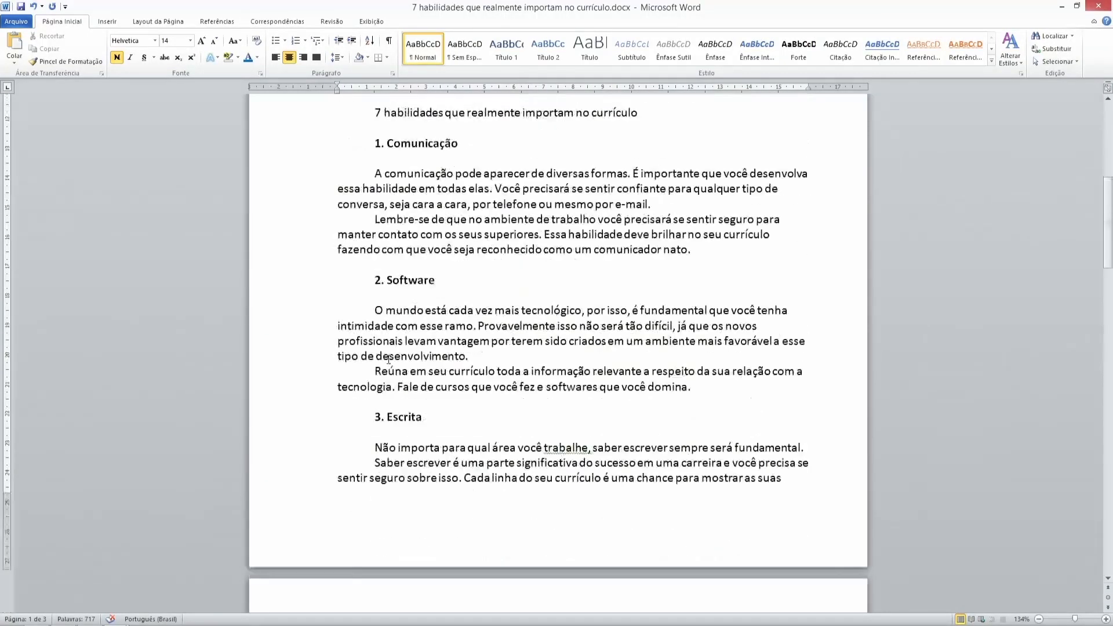
scroll(430, 337, "up", 3)
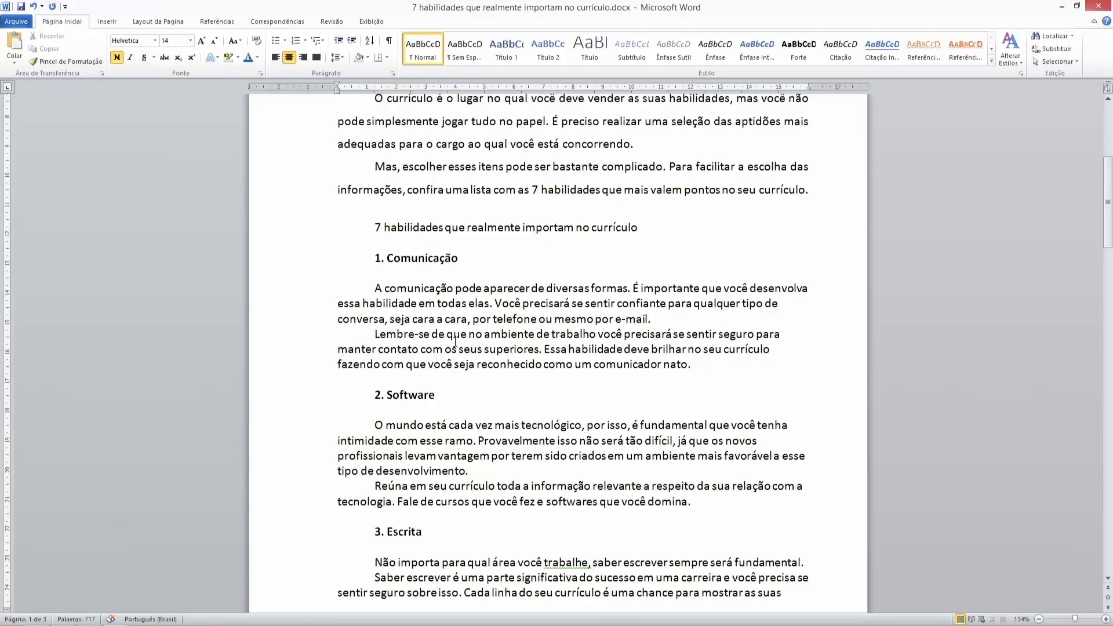
left_click(386, 270)
key("Return")
key("Return")
key("Return")
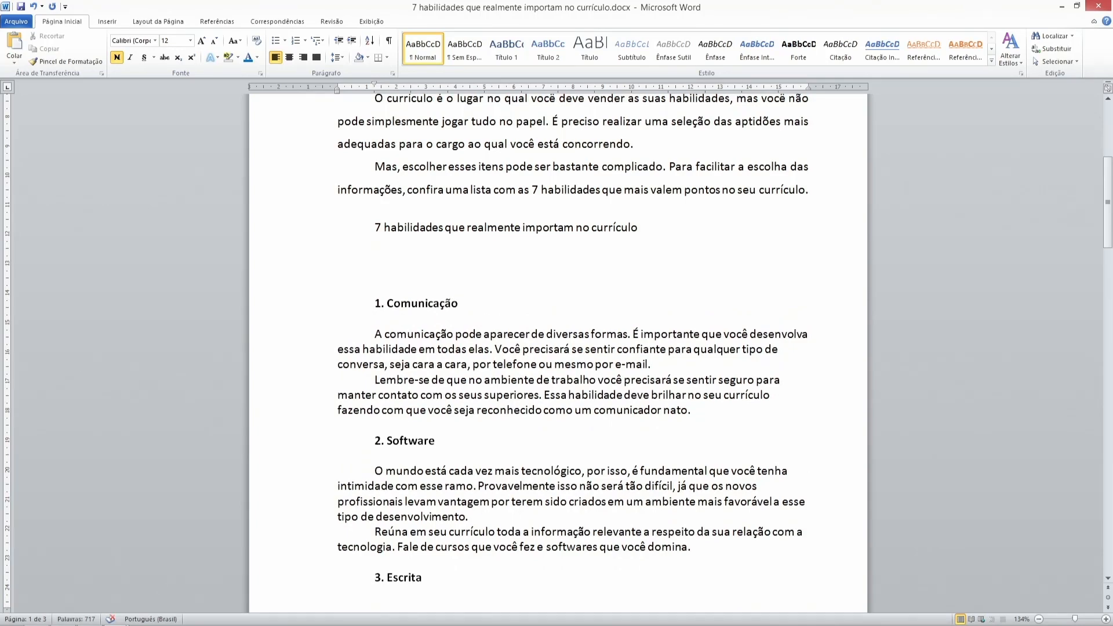
Insert a page break directly before the "1. Comunicação" heading
scroll(559, 348, "down", 3)
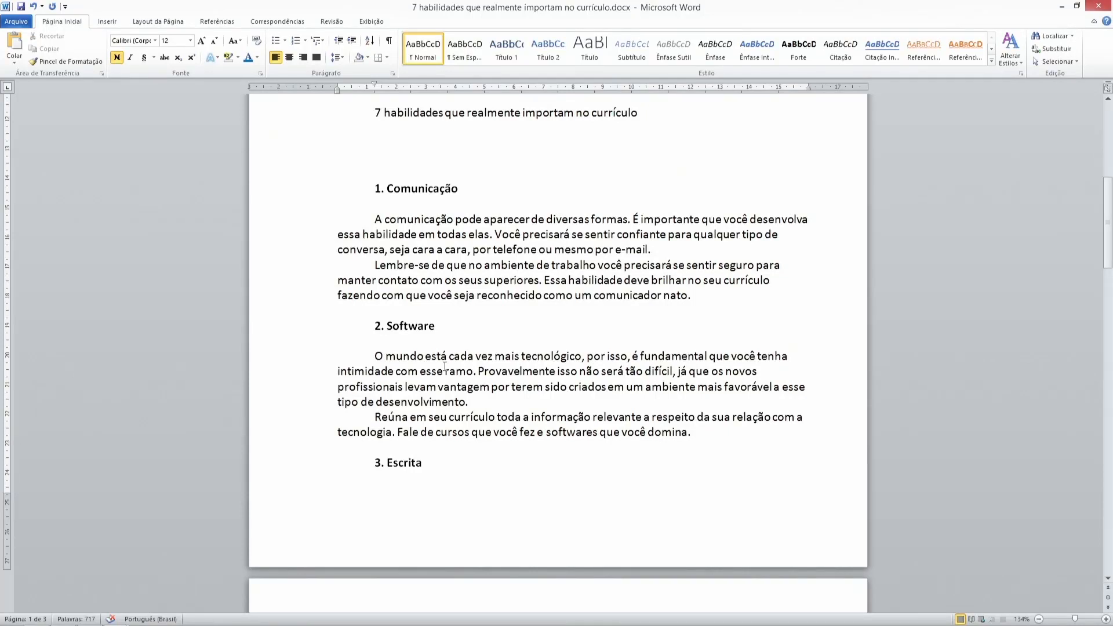
key("ctrl+Return")
scroll(443, 366, "down", 7)
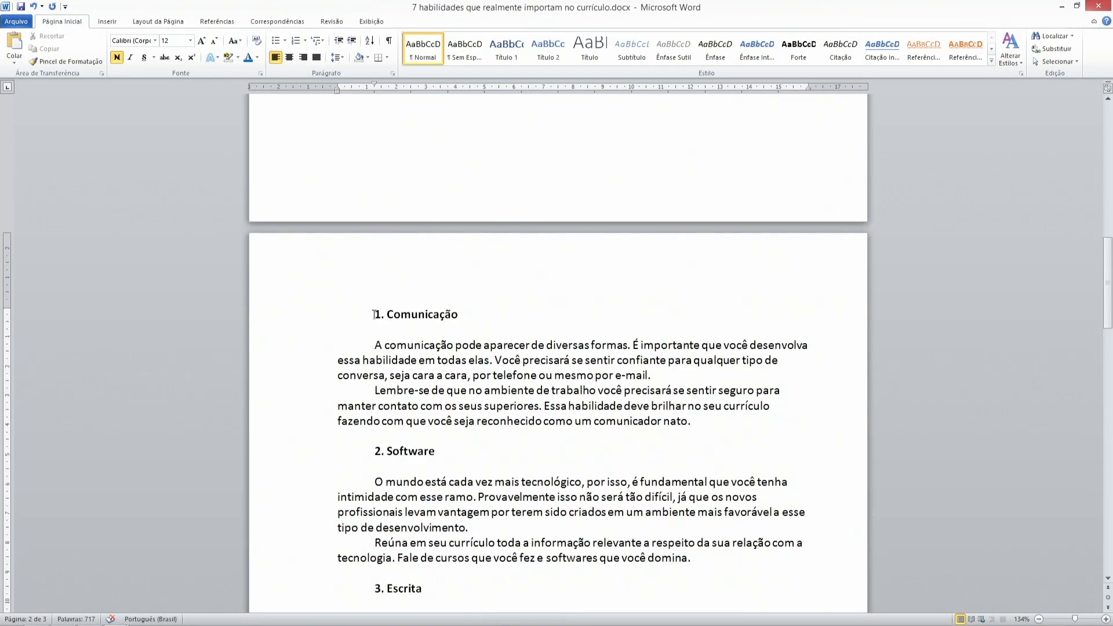
Examine the end of the first page and the start of the second page around the "1. Comunicação" heading
scroll(421, 390, "up", 9)
left_click(398, 234)
scroll(405, 428, "down", 6)
scroll(406, 425, "down", 4)
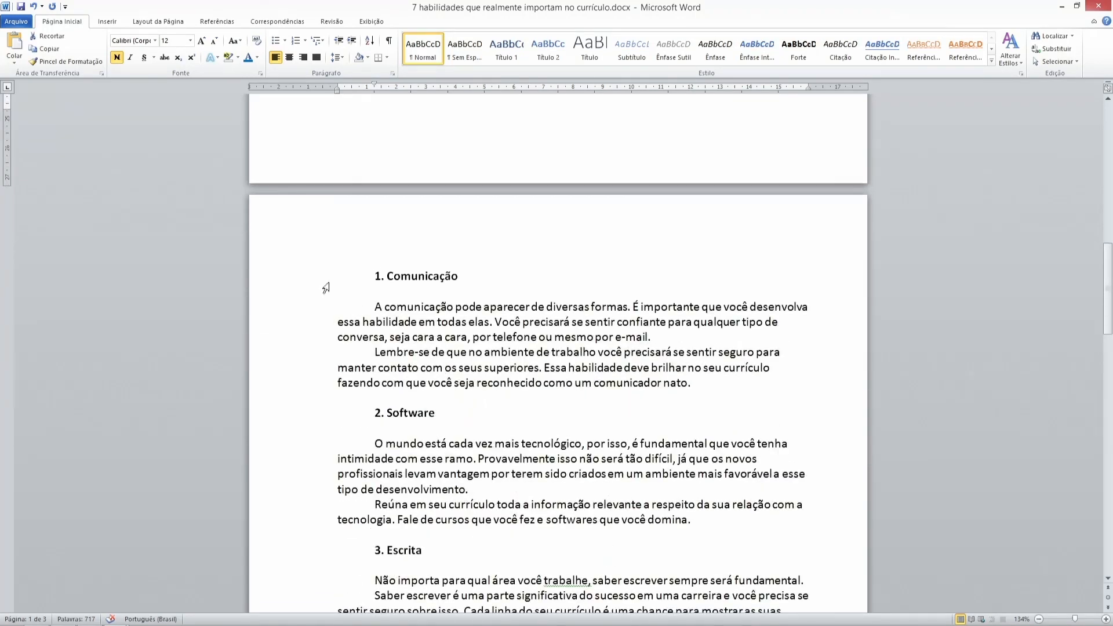
left_click(328, 282)
left_click(373, 286)
left_click(377, 276)
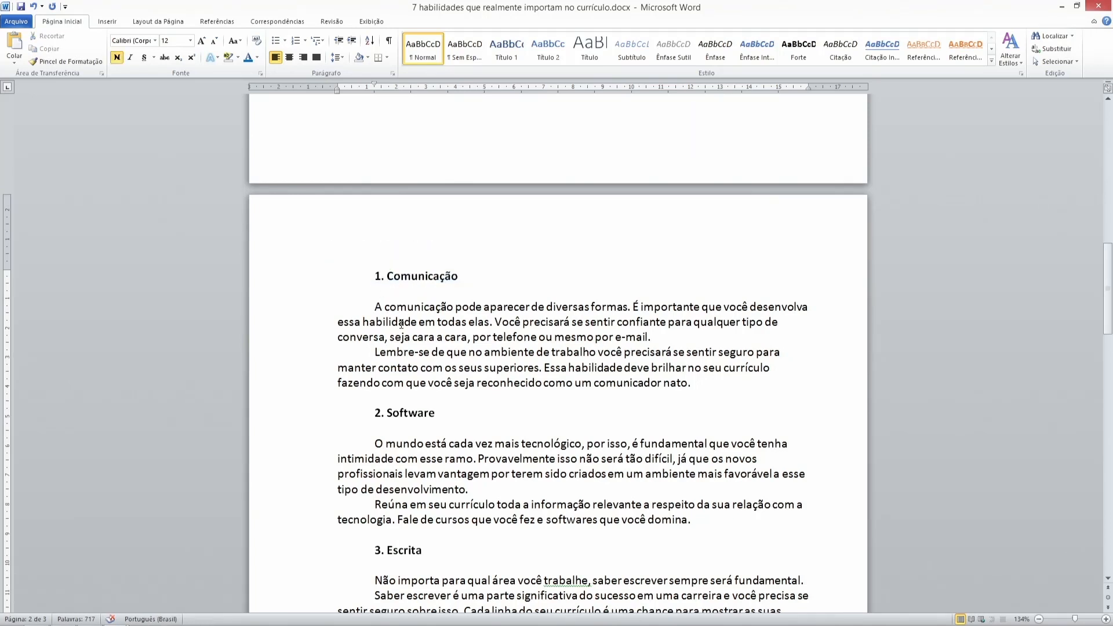
scroll(401, 324, "down", 2)
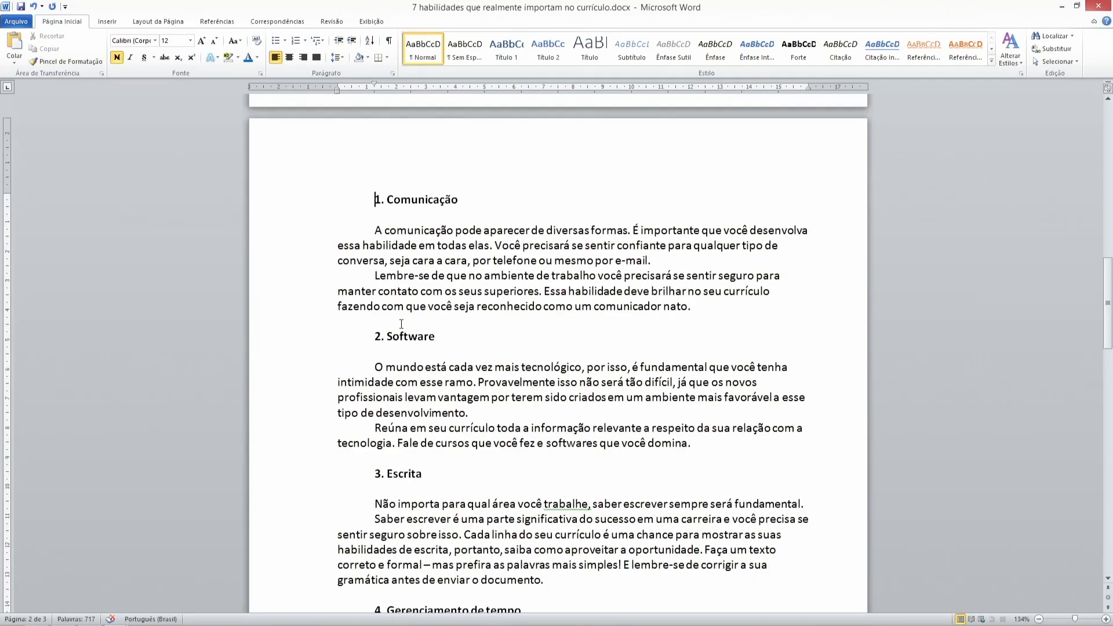
Examine the document's remaining pages and the blank area below the "7 habilidades que realmente importam no currículo" line
scroll(401, 324, "down", 20)
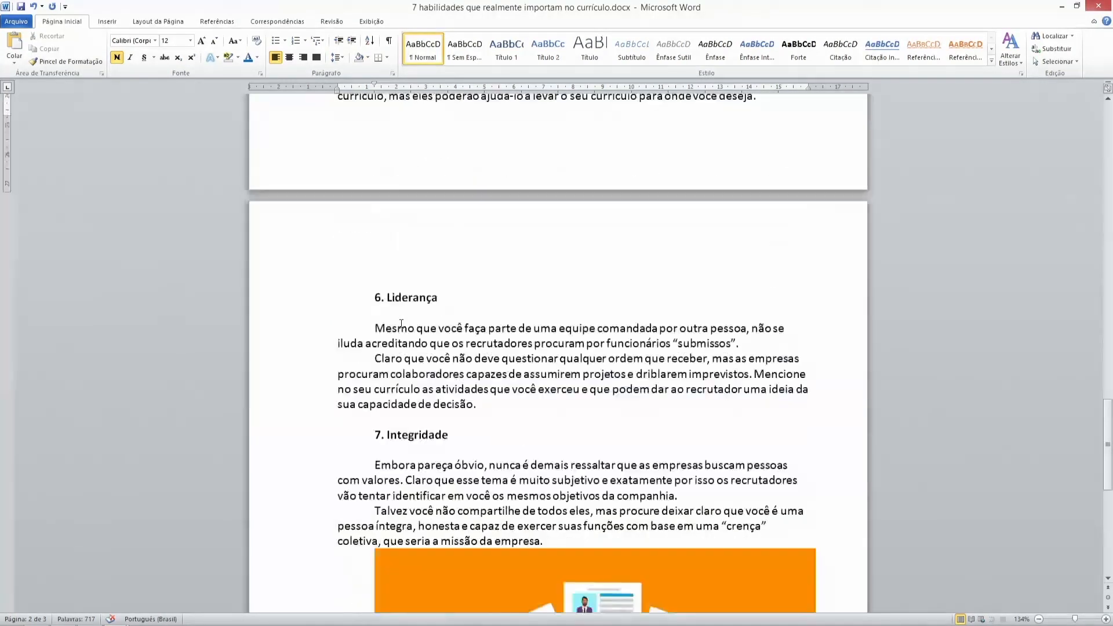
scroll(401, 324, "down", 4)
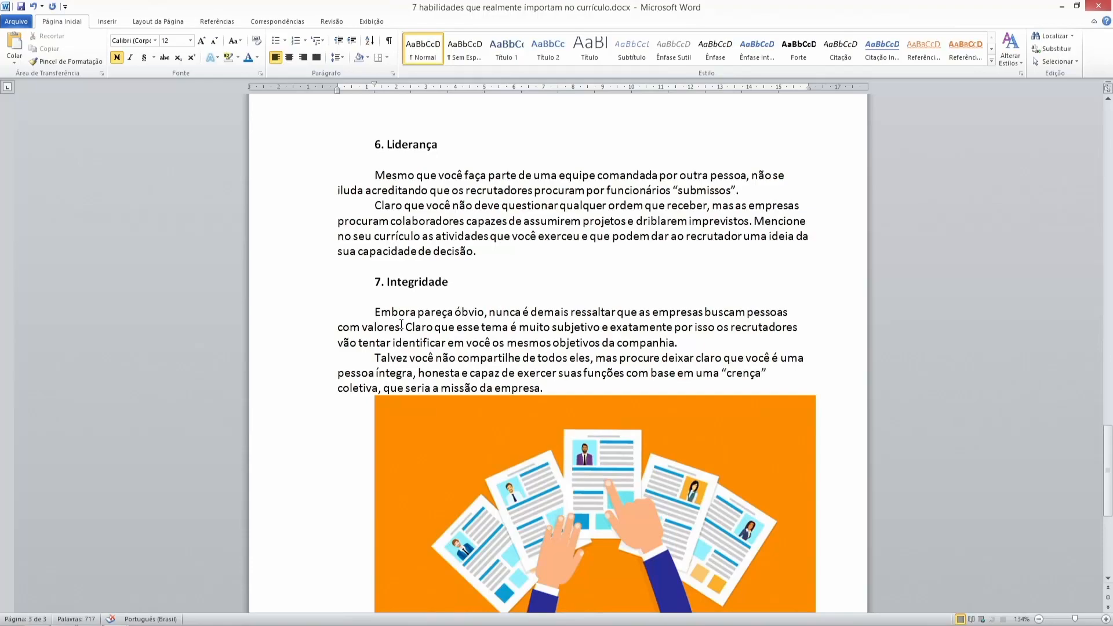
scroll(401, 324, "up", 20)
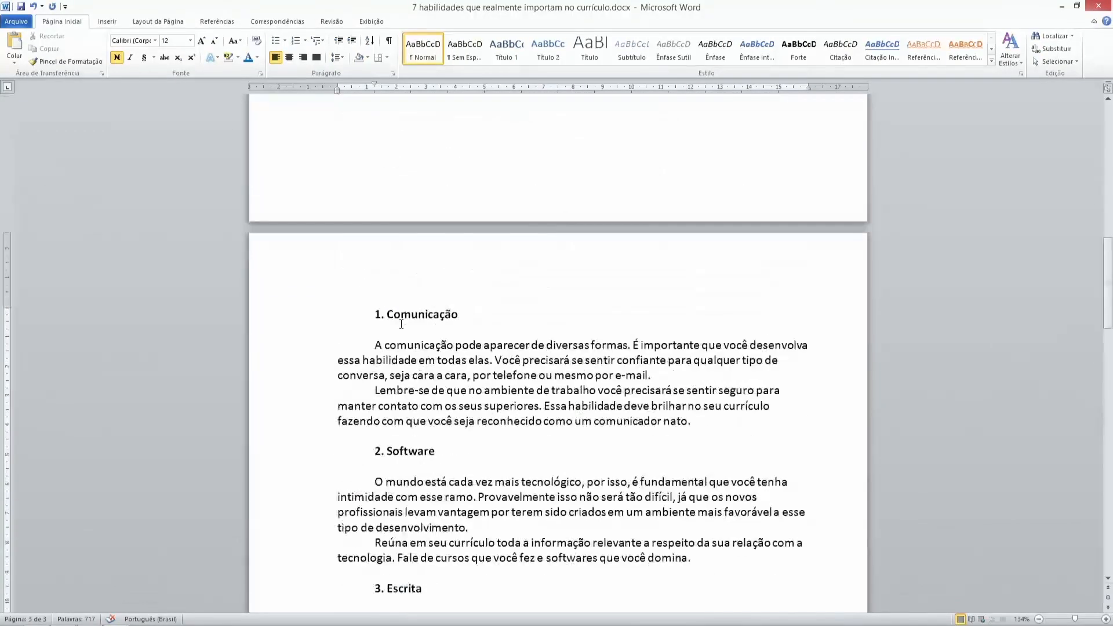
scroll(401, 324, "up", 15)
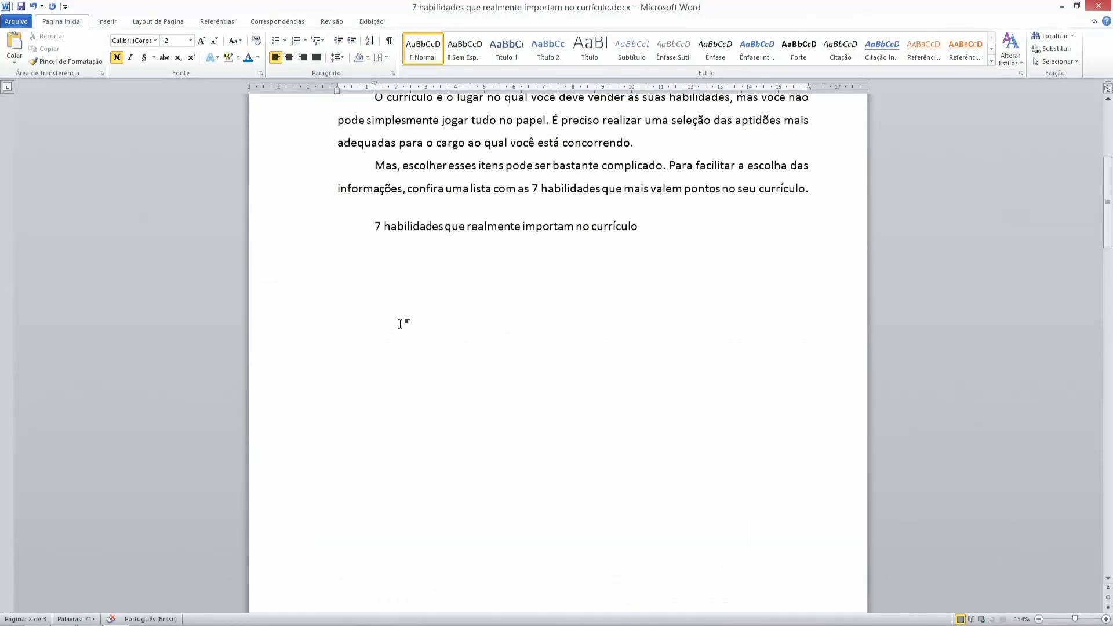
double_click(398, 270)
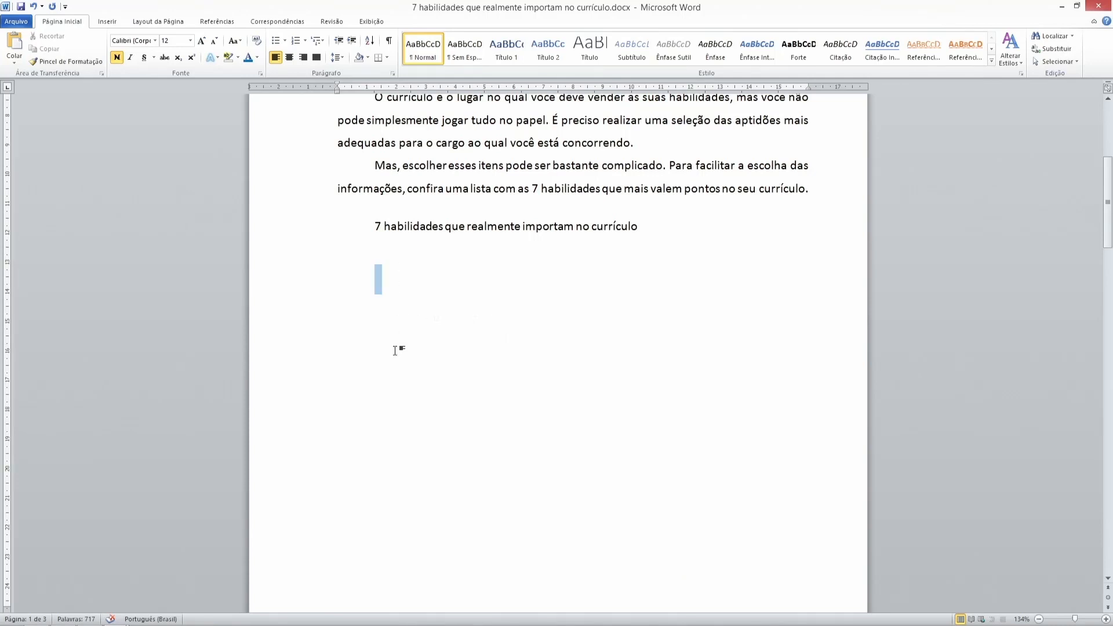
left_click(385, 292)
scroll(440, 325, "up", 3)
Enter the filler lines "Ffjalsfjlasf", "Fçasjflçjalçfj" and "Sçfjls\fl" above the "7 habilidades que realmente importam no currículo" line
left_click(502, 370)
scroll(502, 370, "down", 1)
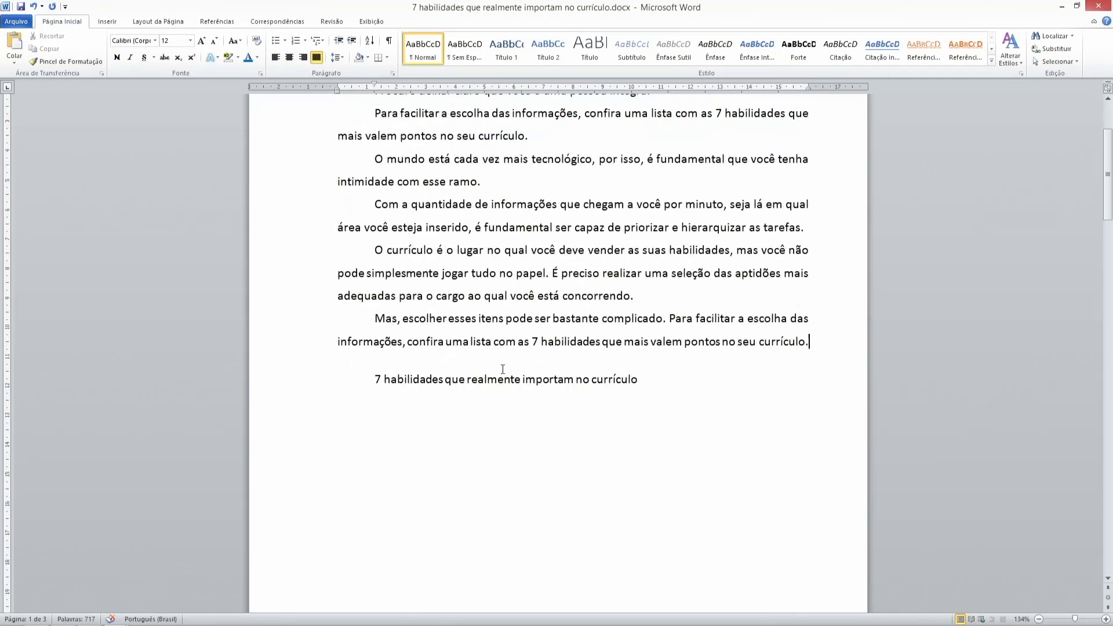
left_click(450, 360)
type("Ffjalsfjlasf")
key("Return")
type("Fçasjflcjalçfj")
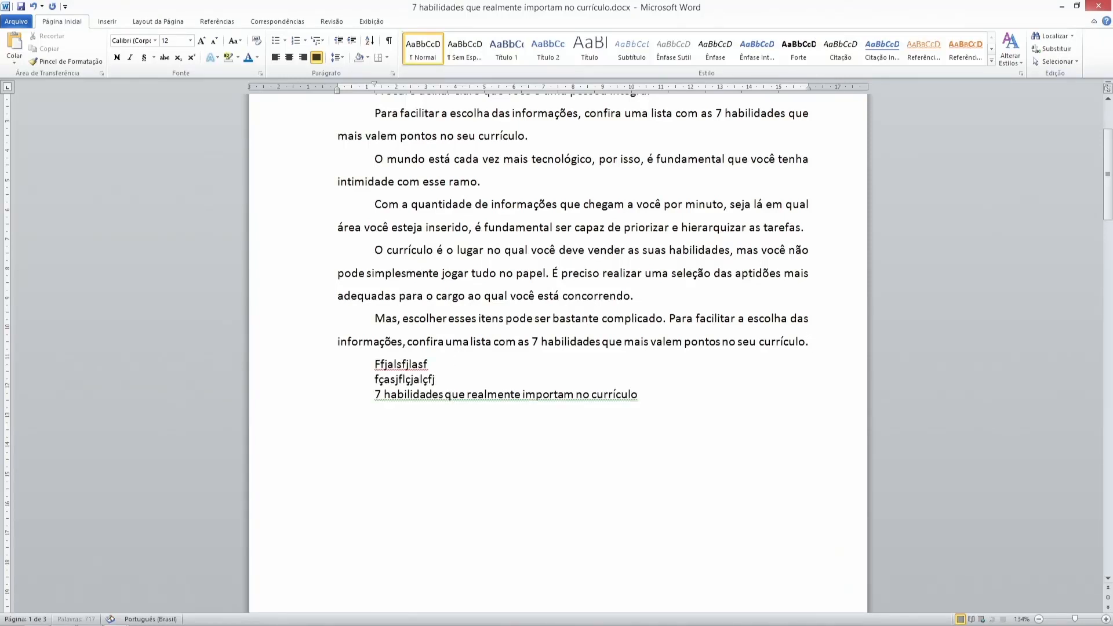
key("Return")
type("Sçfjls\\fl")
key("Return")
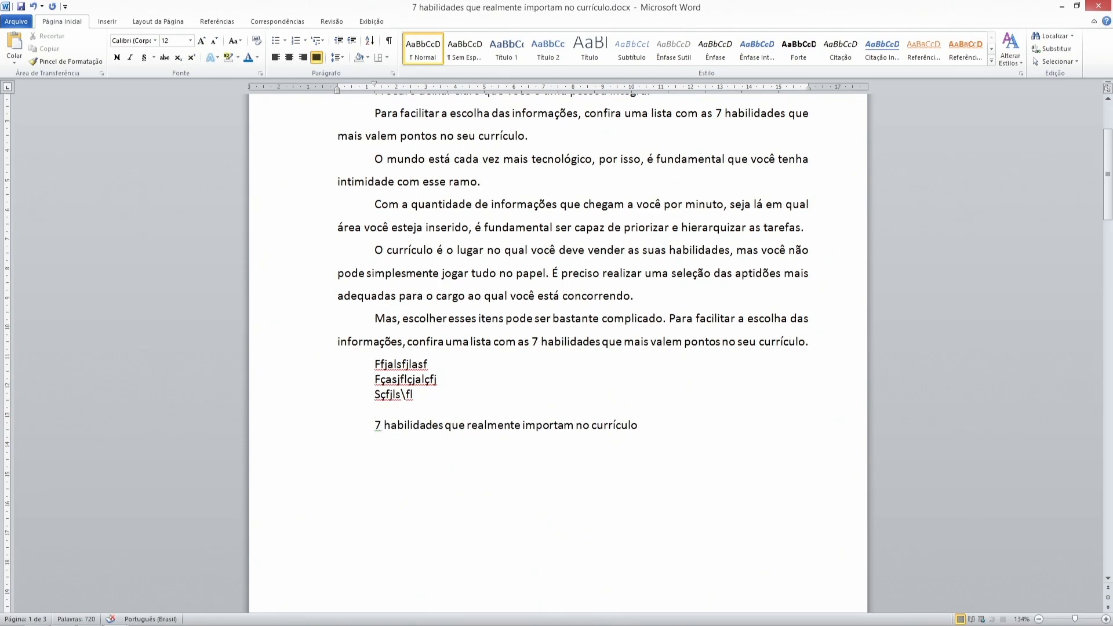
Add several blank lines between the filler text and the "7 habilidades que realmente importam no currículo" line
scroll(451, 342, "down", 3)
key("Return")
key("Return")
key("Return")
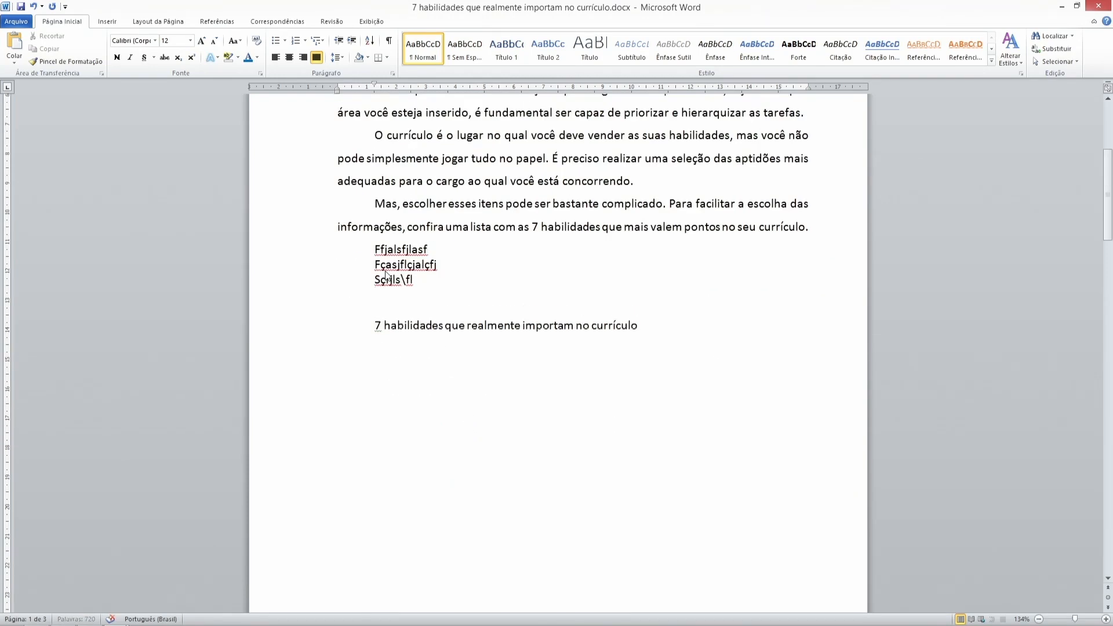
Check the page break's effect at the end of page one and highlight the "1. Comunicação" heading on page two
scroll(385, 268, "down", 12)
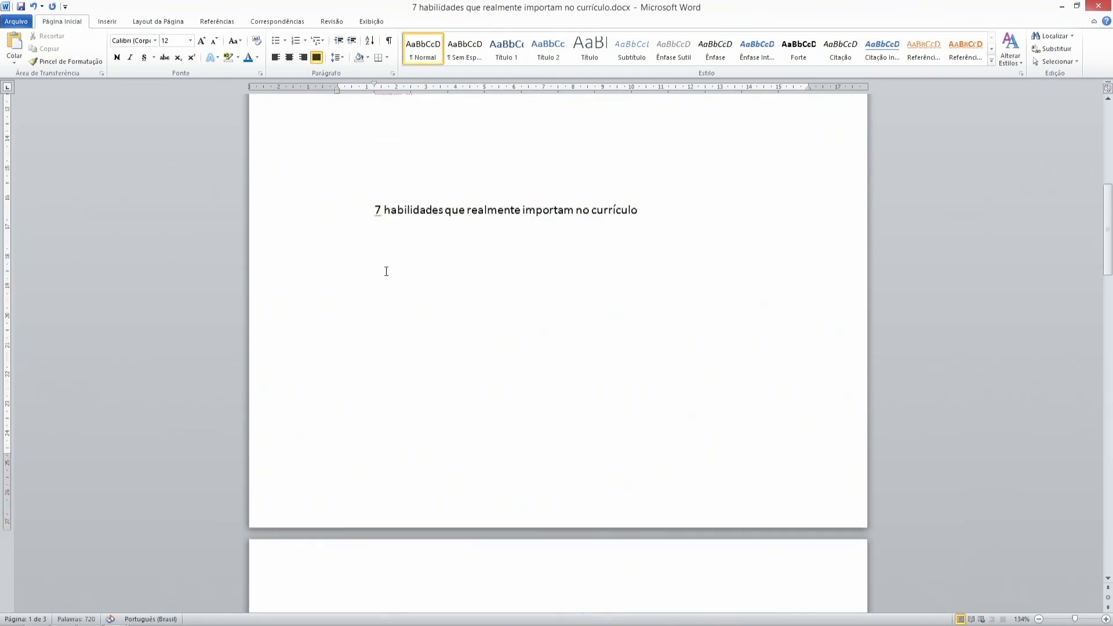
left_click_drag(371, 276, 465, 284)
left_click(435, 318)
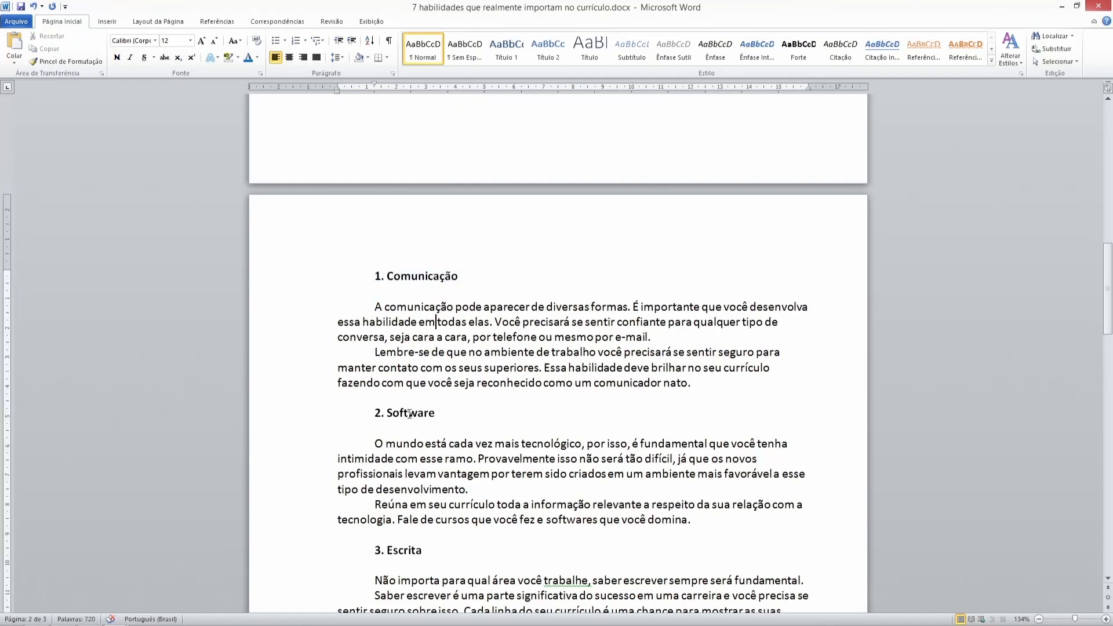
left_click(370, 279)
left_click(296, 274)
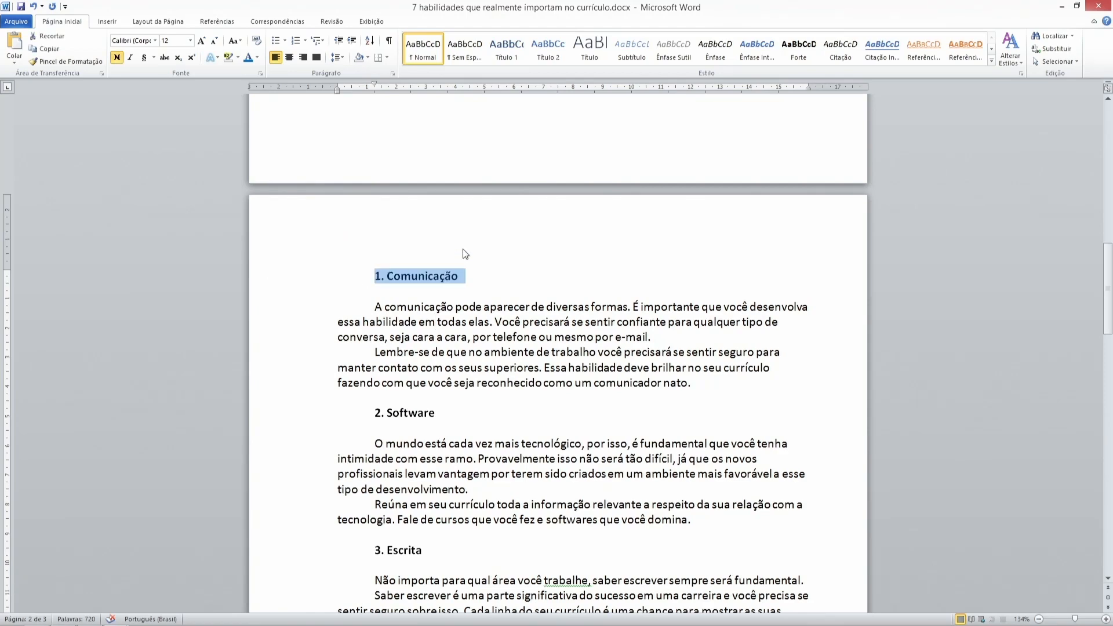
key("End")
left_click(322, 284)
Insert a page break directly before the "5. Networking" heading
scroll(413, 425, "down", 8)
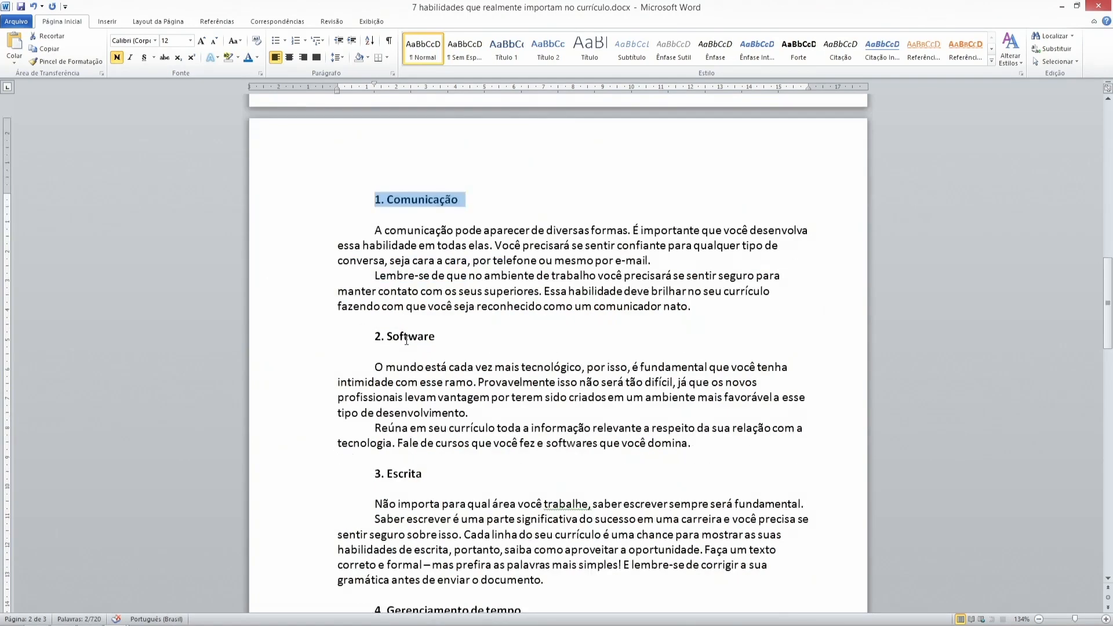
scroll(413, 424, "down", 2)
left_click(377, 416)
key("ctrl+Return")
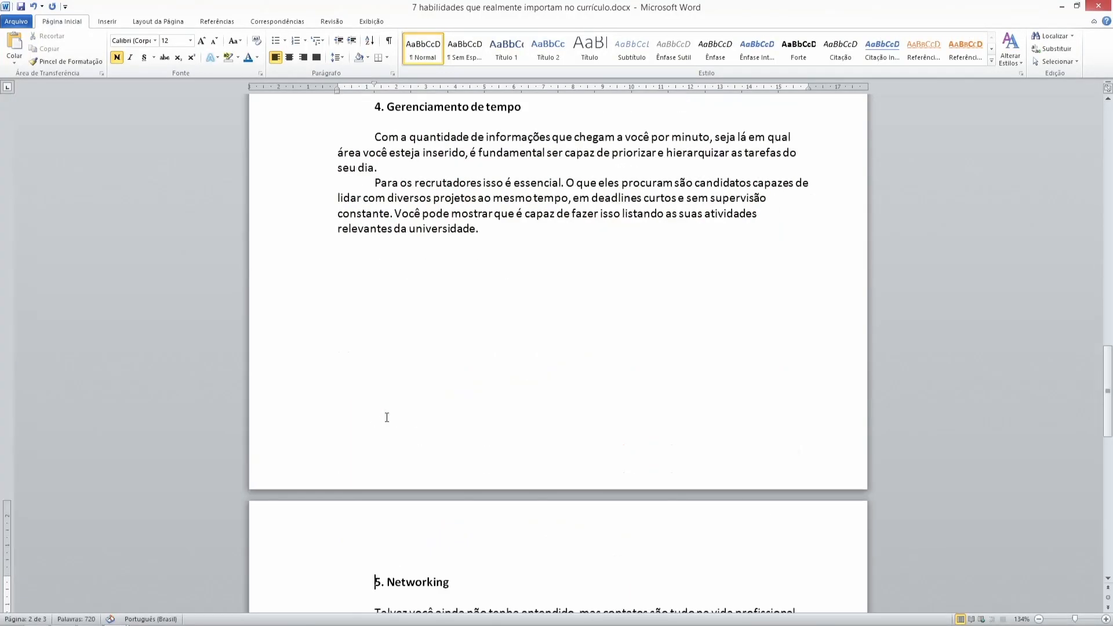